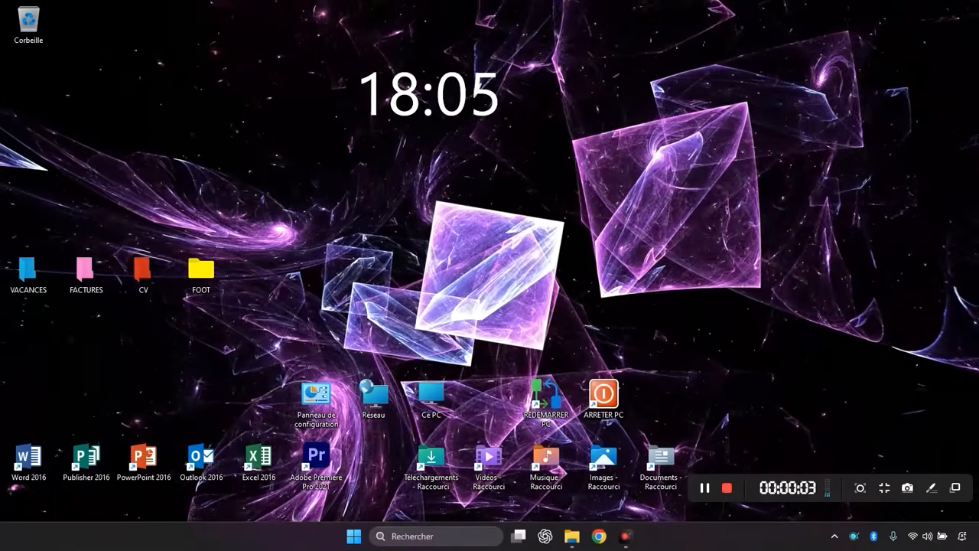
Find the Task Manager with a system search for "tache" and open it maximized.
left_click(409, 538)
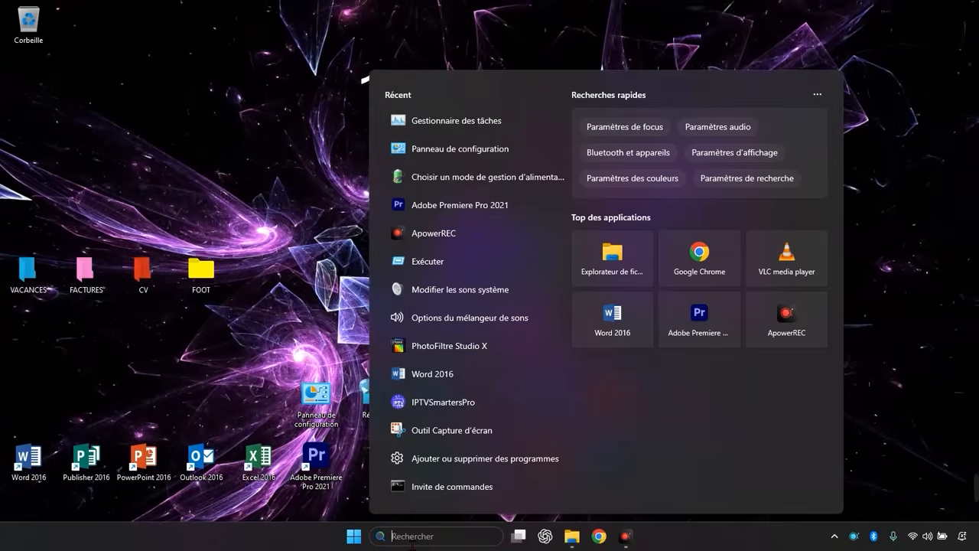
type("ache")
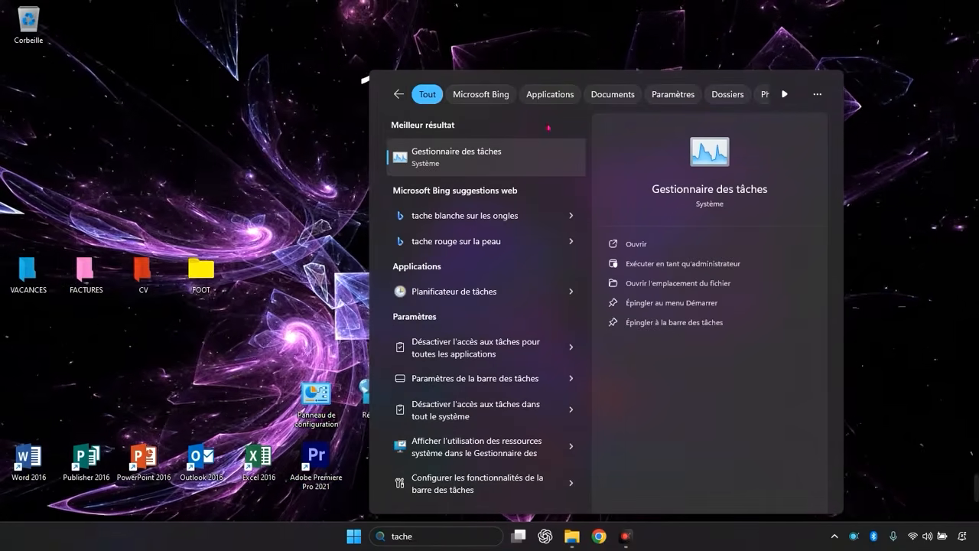
left_click(523, 159)
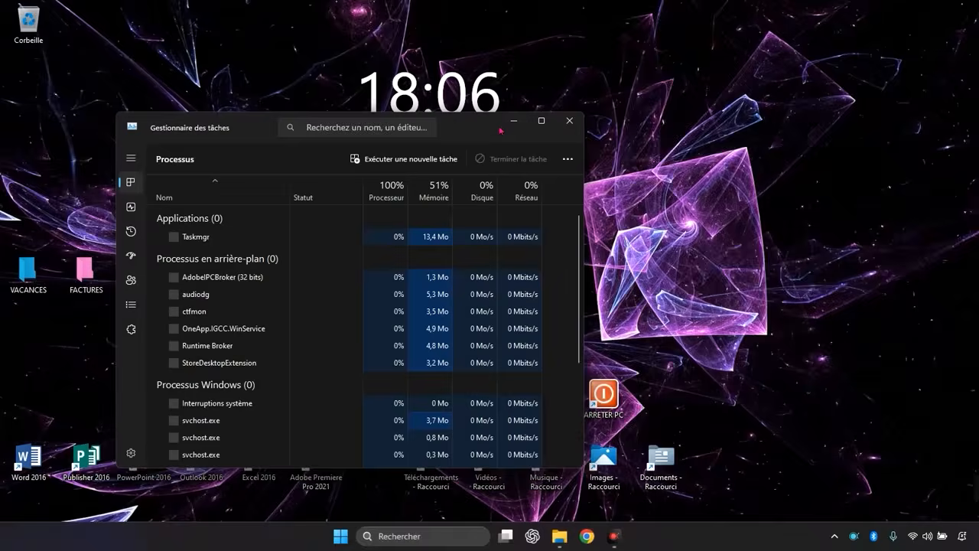
left_click(541, 121)
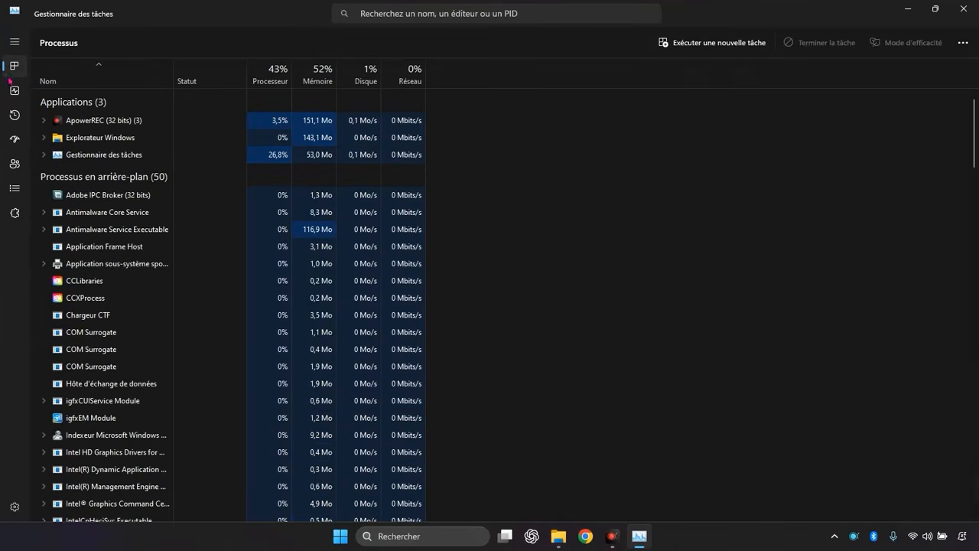
Review the startup applications in the Task Manager, including their status and startup impact.
left_click(15, 141)
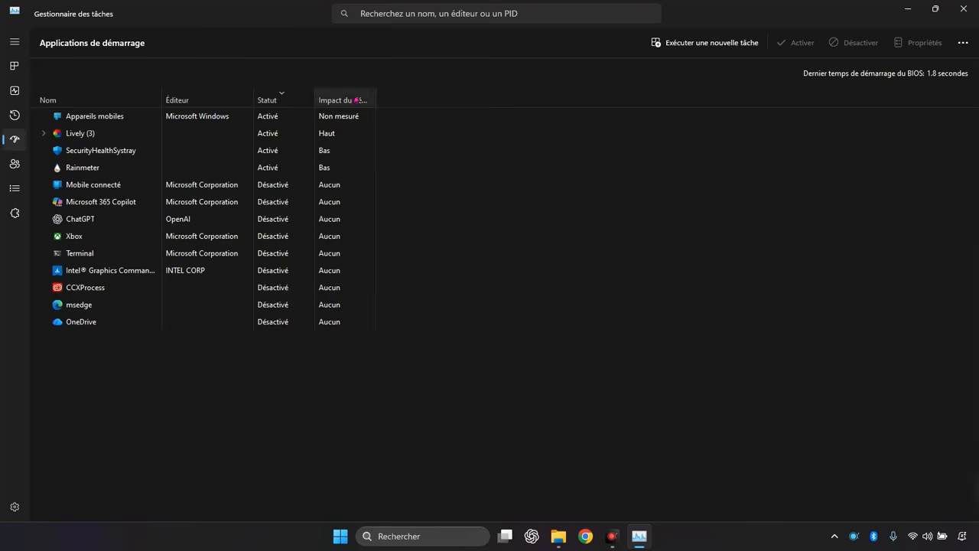
left_click(921, 12)
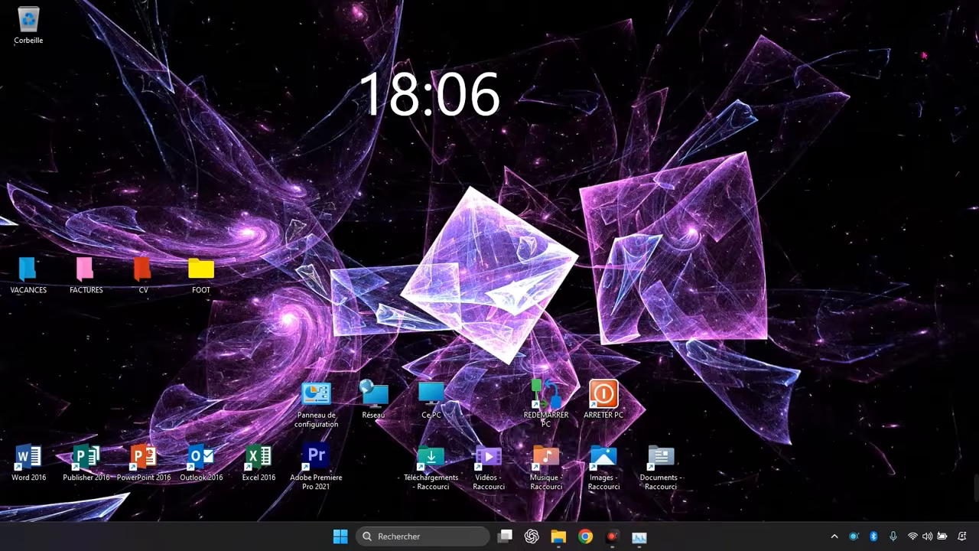
left_click(639, 536)
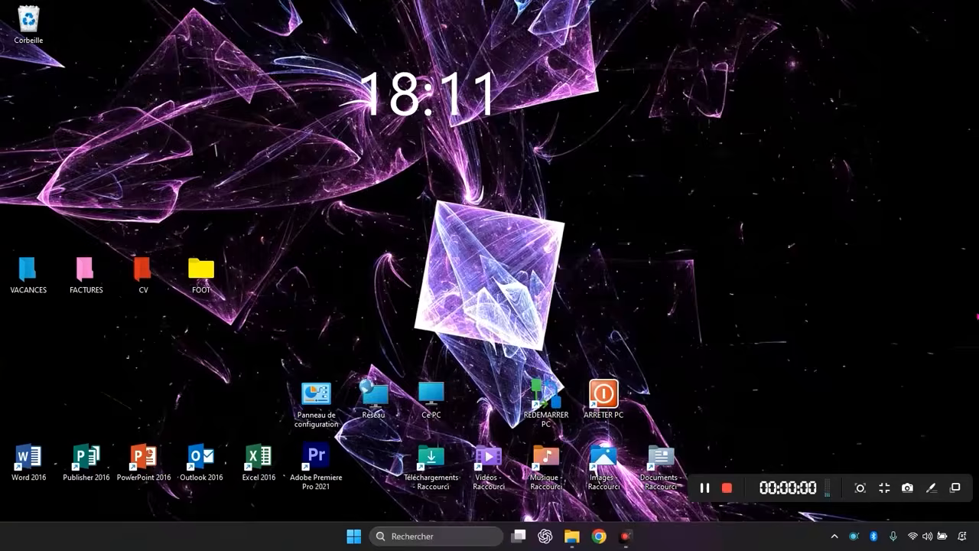
Search Windows for "performance" and open "Régler l'apparence et les performances de Windows".
key("super+s")
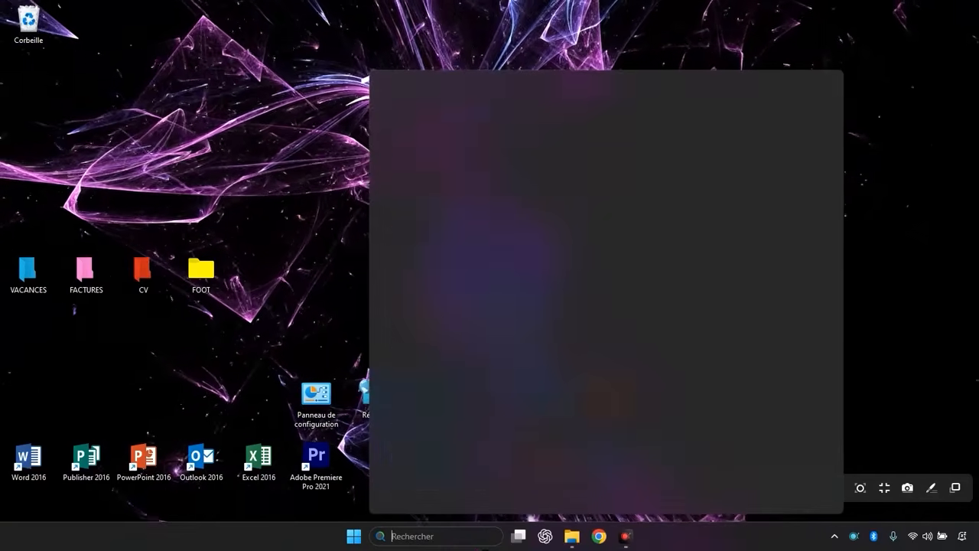
type("pr")
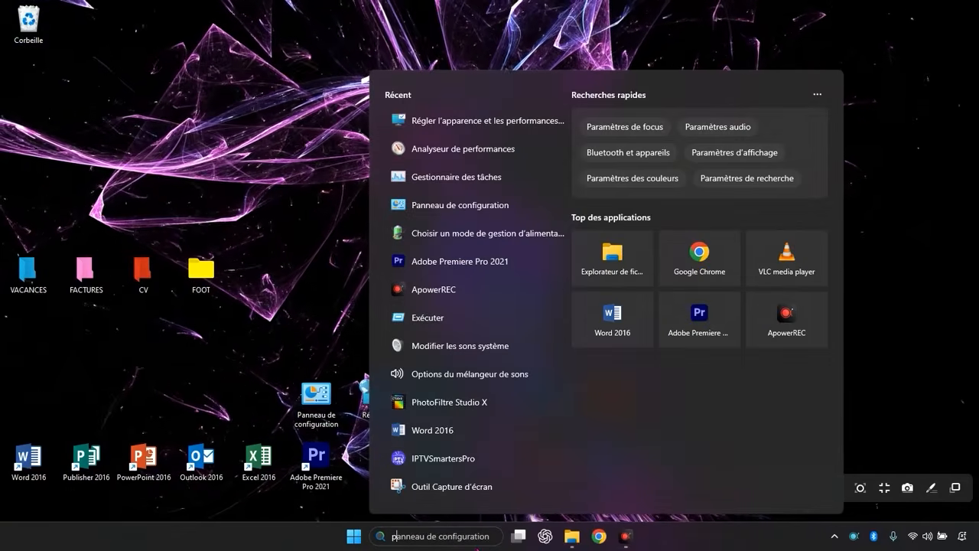
type("fo")
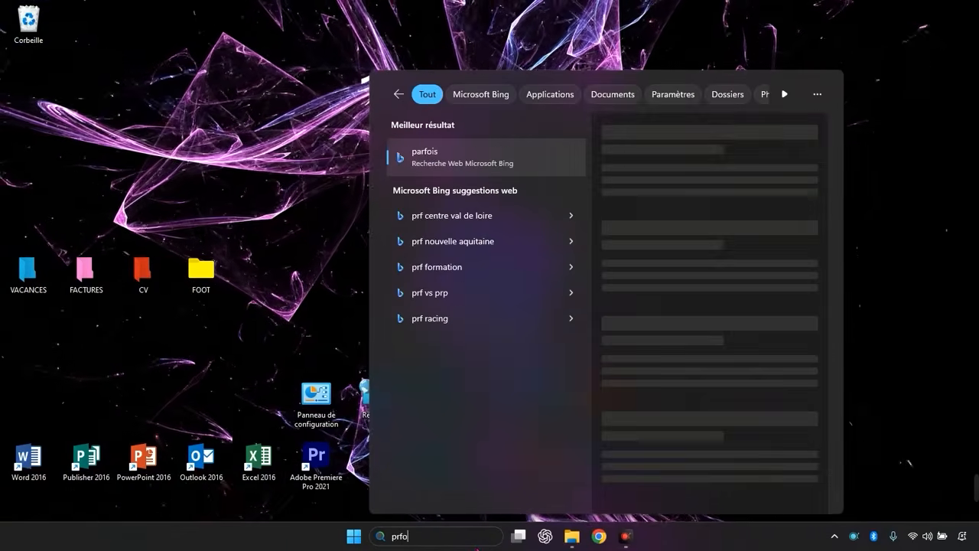
type("rmances")
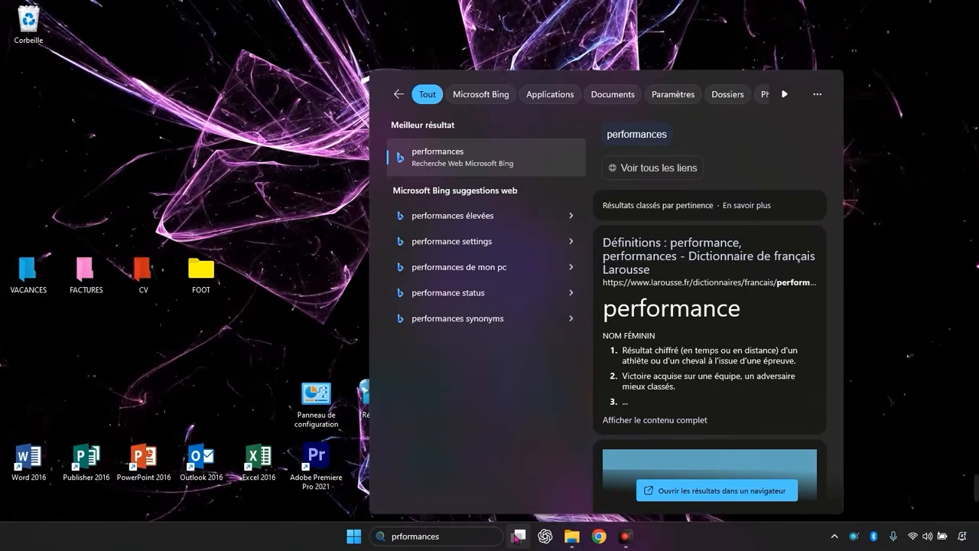
key("BackSpace")
key("BackSpace")
key("BackSpace")
key("BackSpace")
key("BackSpace")
key("BackSpace")
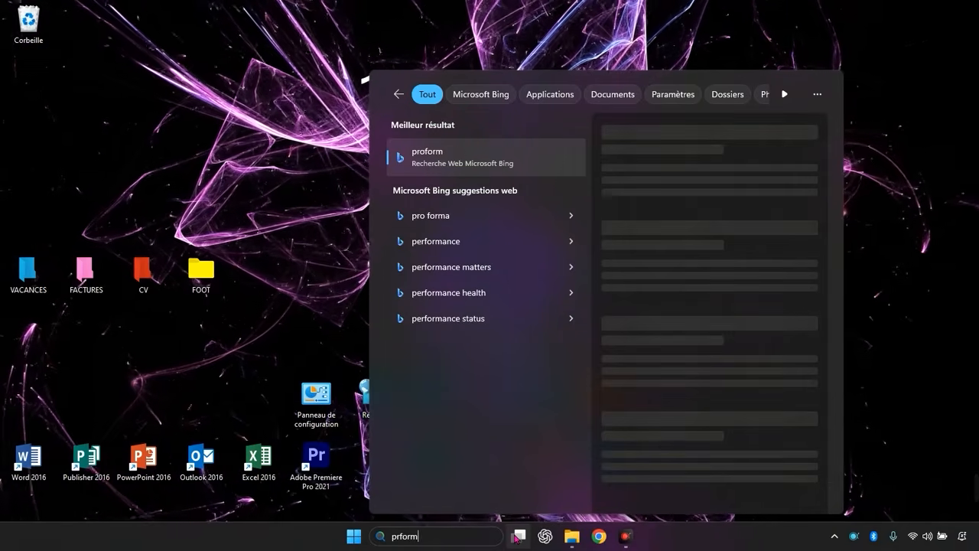
key("BackSpace")
key("BackSpace")
key("BackSpace")
key("BackSpace")
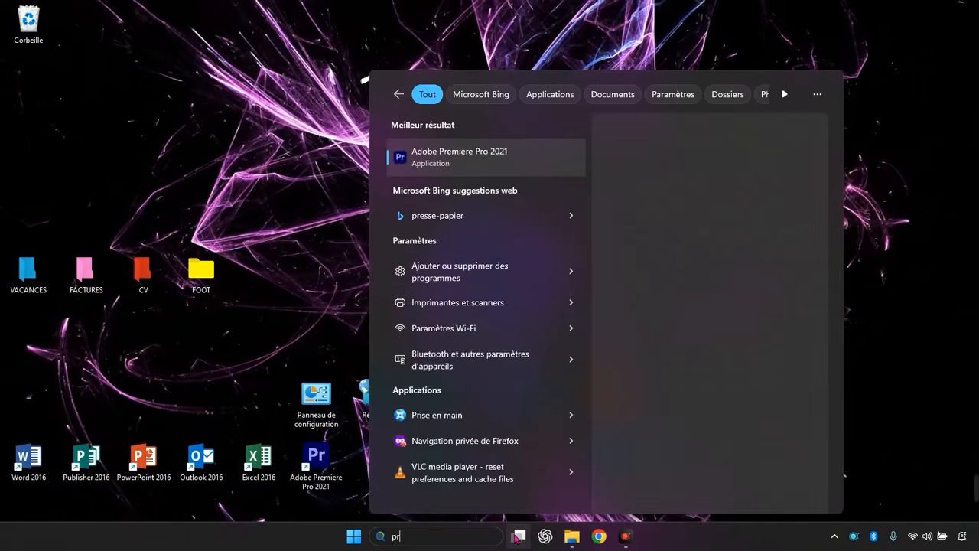
type("erformance")
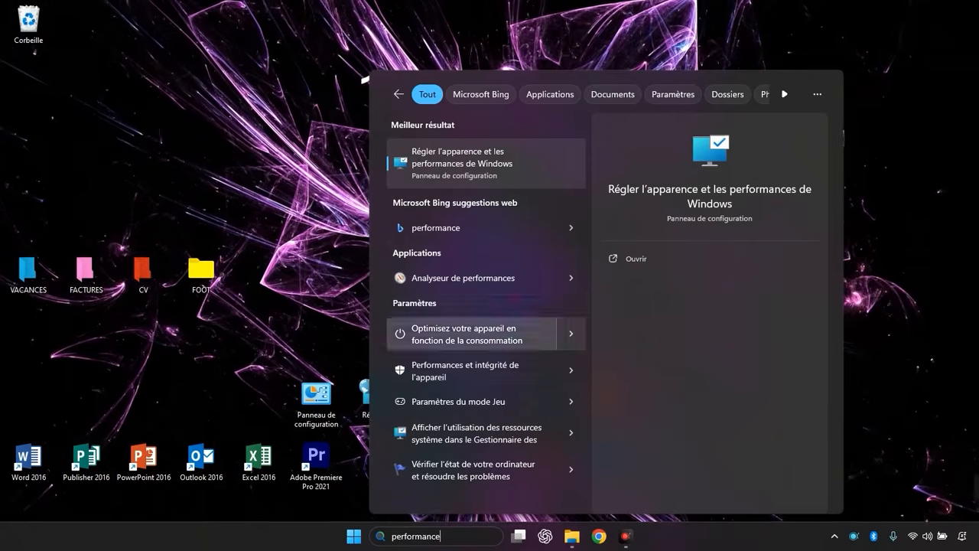
left_click(440, 150)
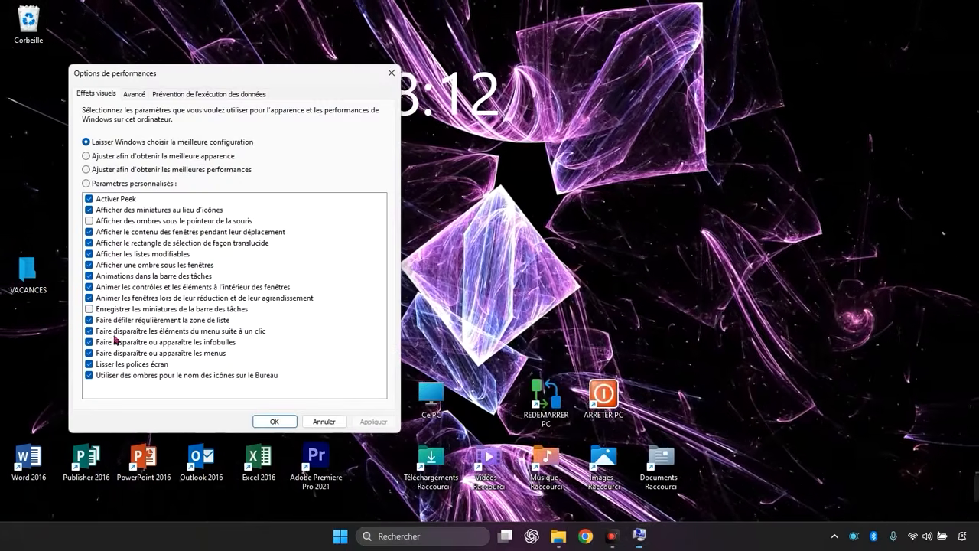
Switch the visual effects to "Paramètres personnalisés" and disable every effect in the list, from desktop icon shadows up to Peek.
left_click(146, 184)
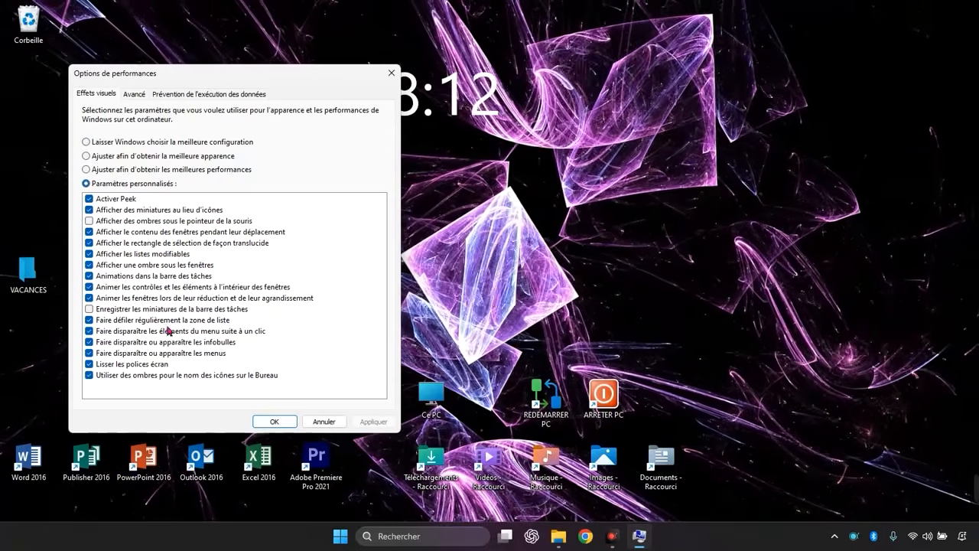
left_click(161, 375)
left_click(157, 364)
left_click(154, 353)
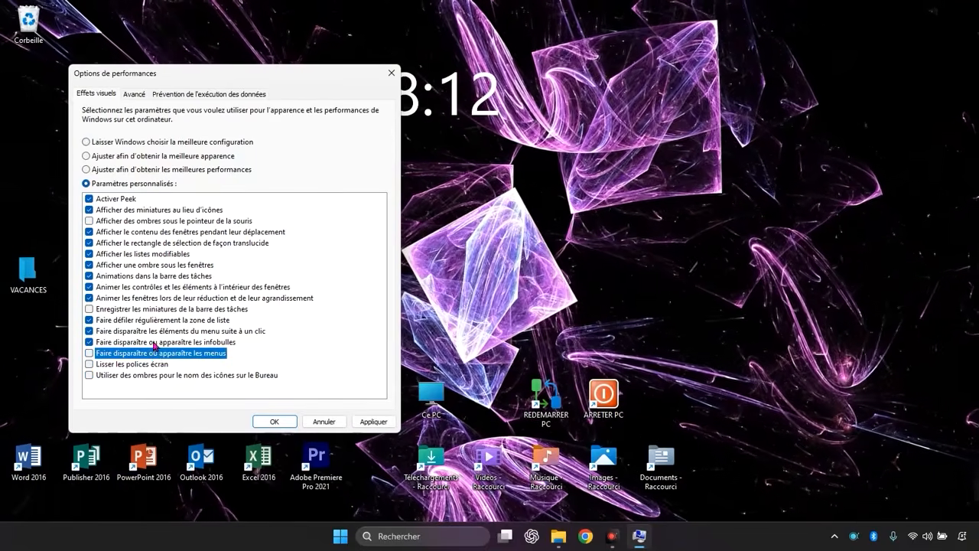
left_click(154, 341)
left_click(154, 331)
left_click(153, 319)
left_click(152, 297)
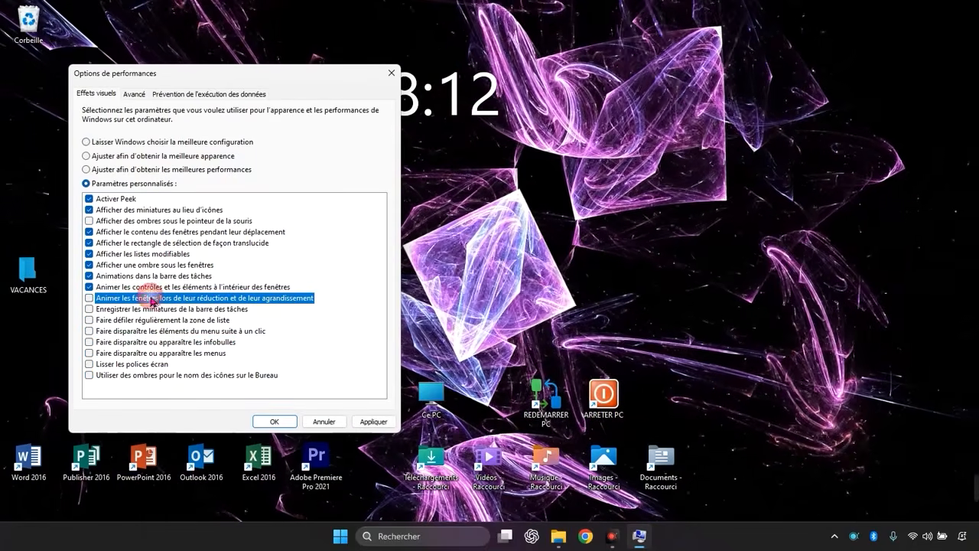
left_click(152, 288)
left_click(150, 276)
left_click(149, 264)
left_click(147, 254)
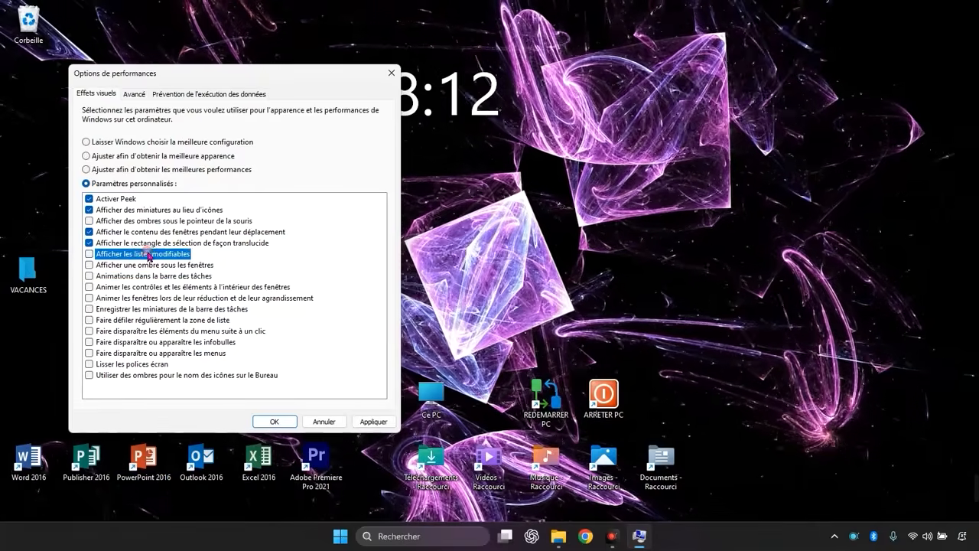
left_click(145, 242)
left_click(144, 231)
left_click(127, 209)
left_click(123, 199)
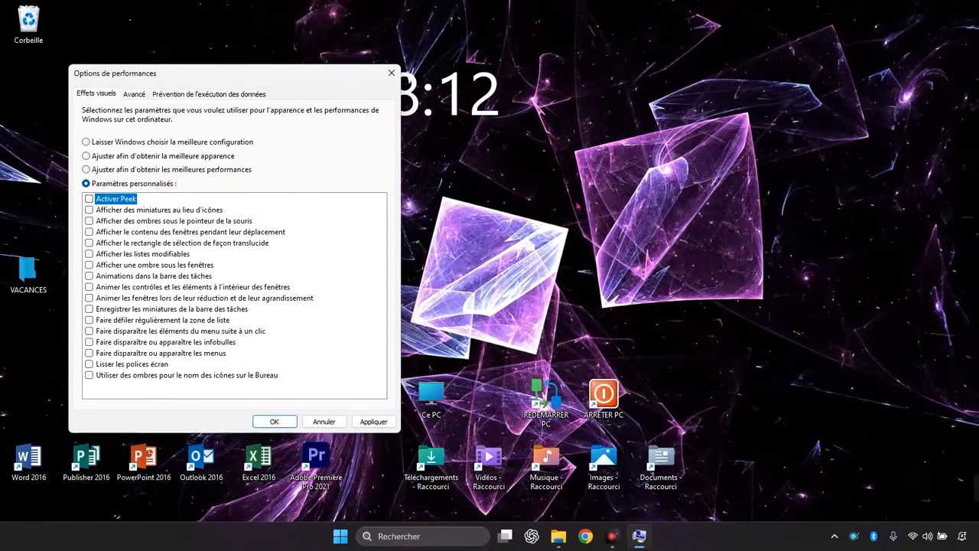
Enable "Lisser les polices écran", then apply the performance options and close the dialog.
left_click(90, 364)
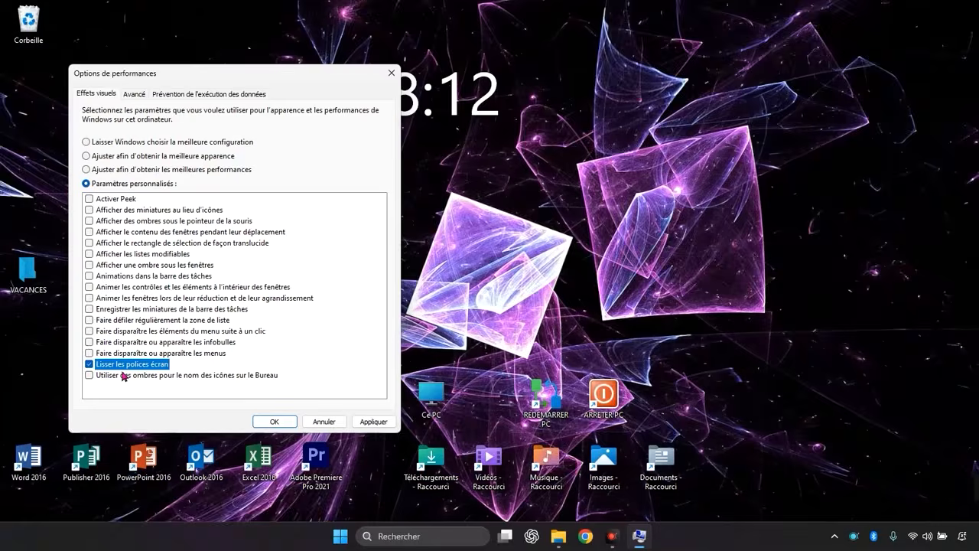
left_click(375, 422)
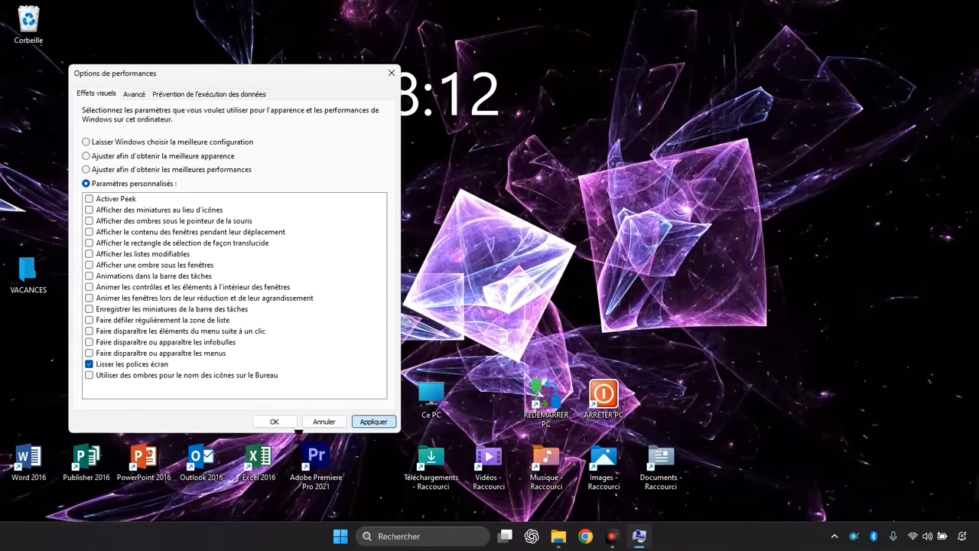
left_click(289, 425)
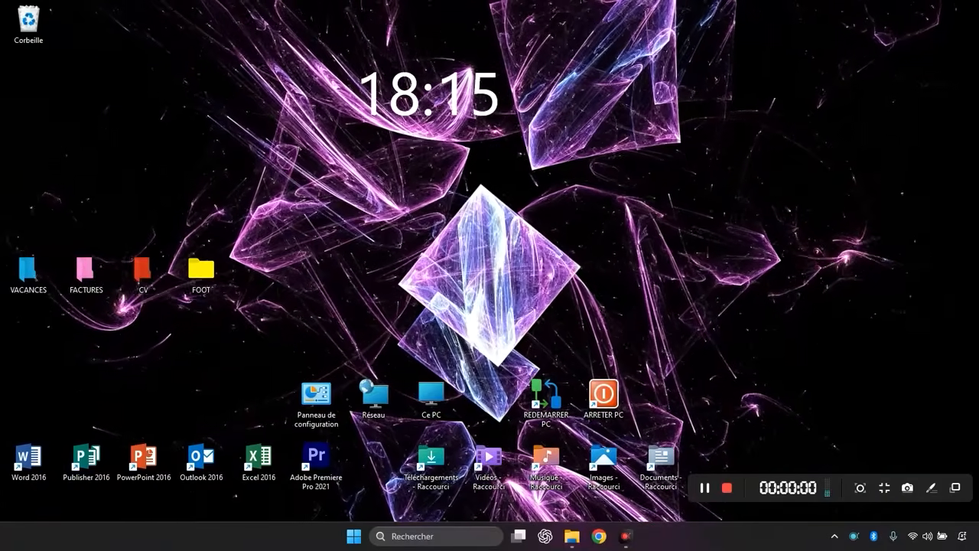
Search Windows for "graphique" and open the "Paramètres graphiques" settings page.
left_click(481, 546)
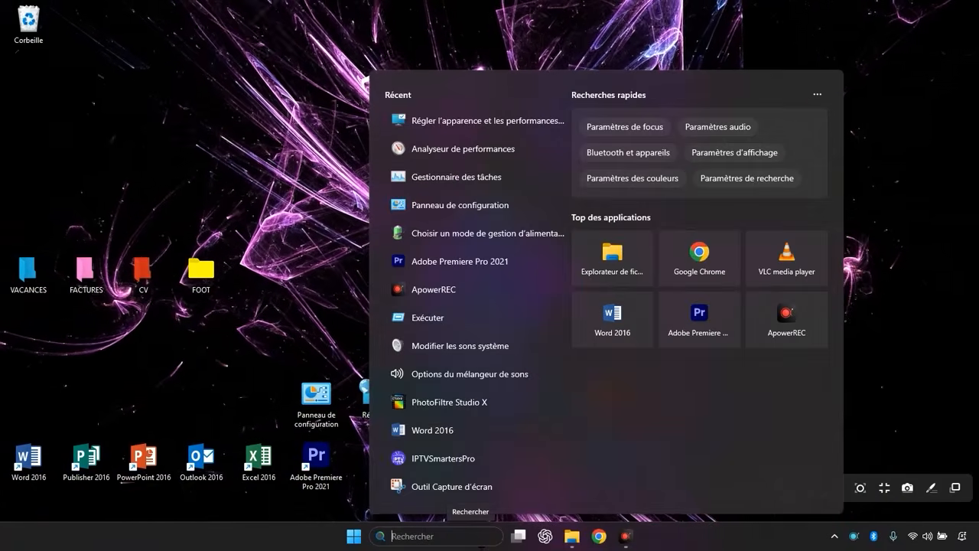
type("graphique")
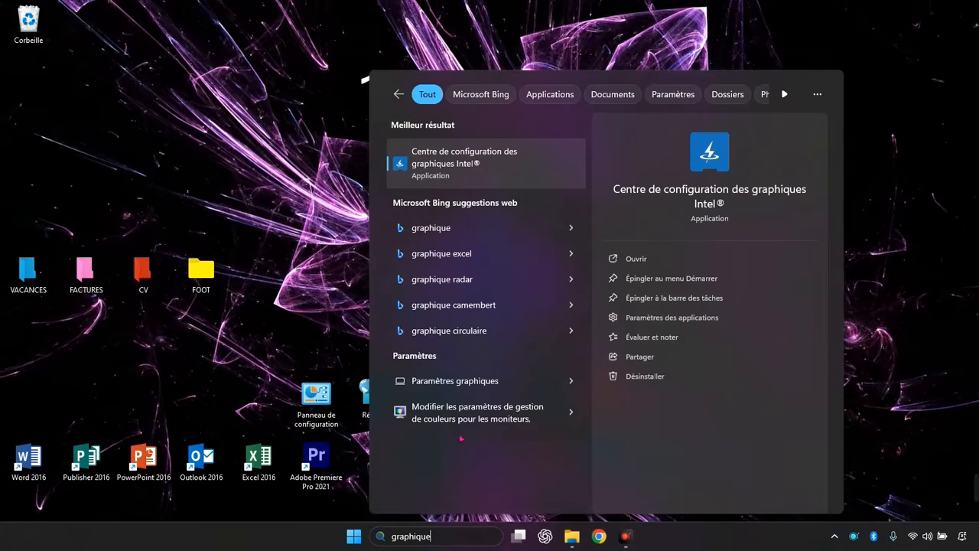
left_click(461, 389)
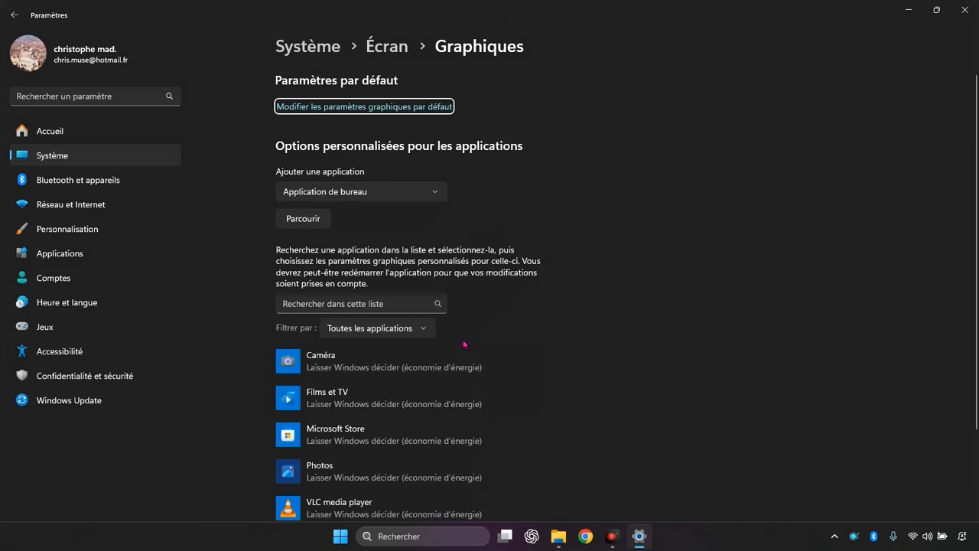
Examine the custom graphics options for applications, including the listed apps and the available list filters.
scroll(465, 339, "down", 2)
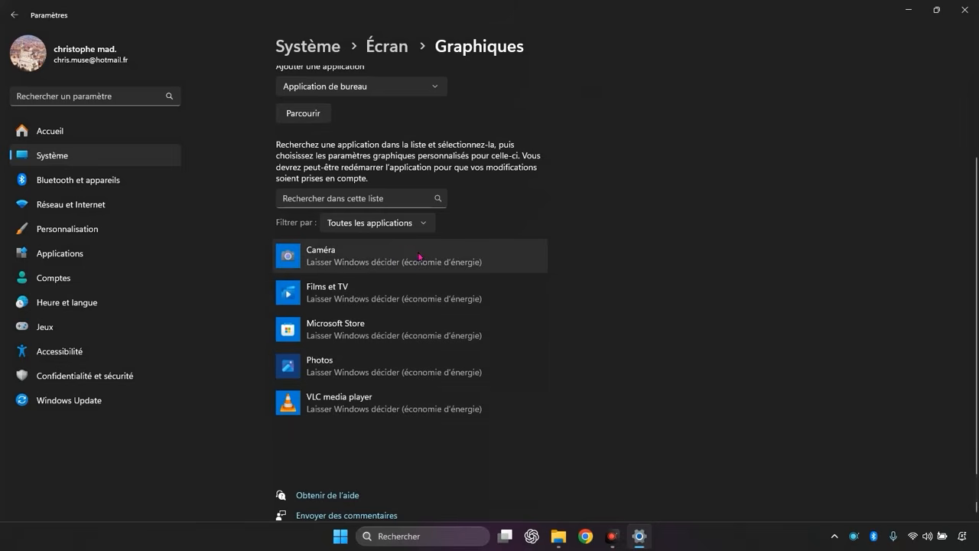
scroll(419, 253, "up", 3)
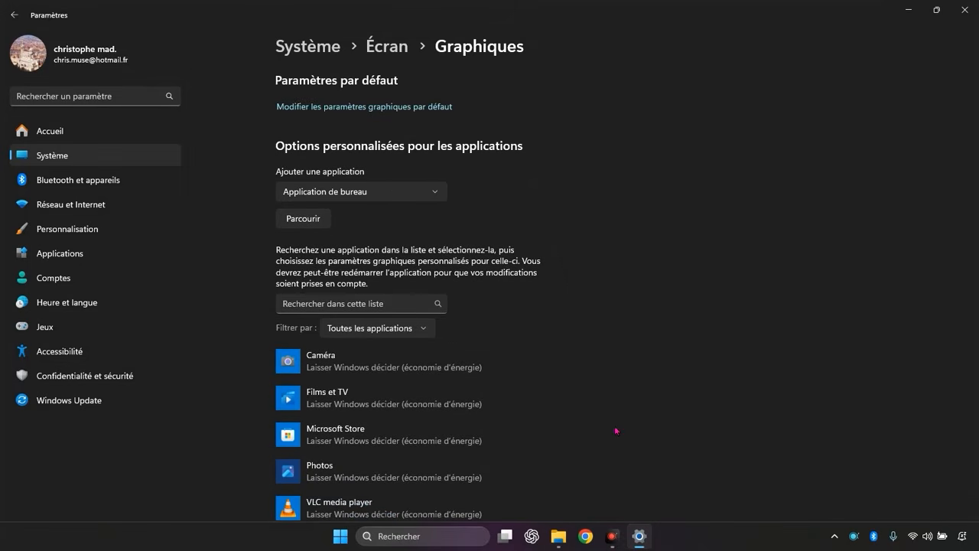
scroll(610, 400, "down", 2)
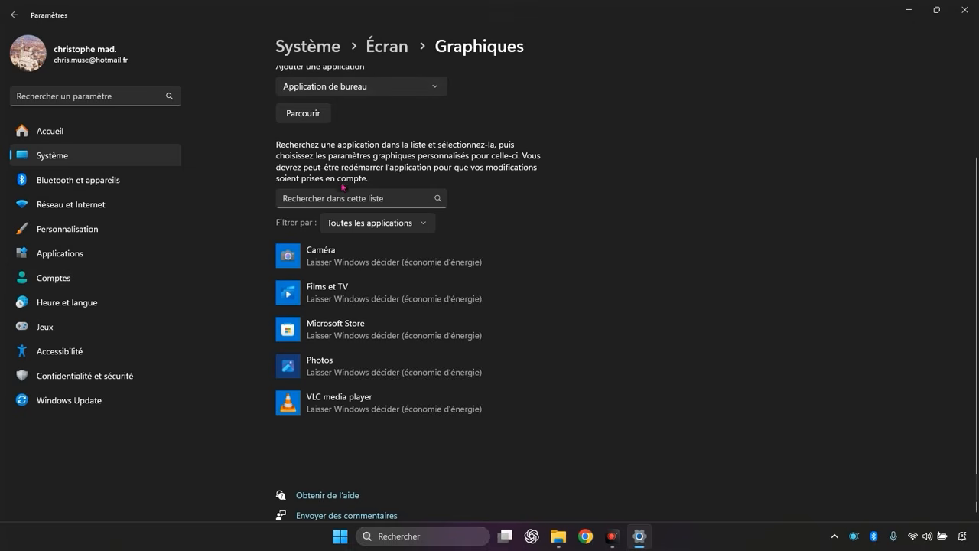
left_click(341, 227)
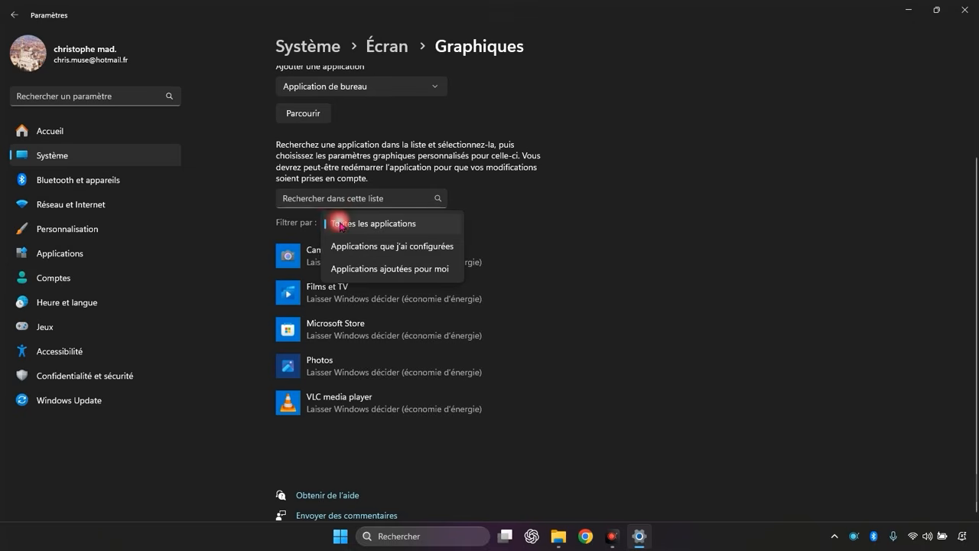
left_click(658, 214)
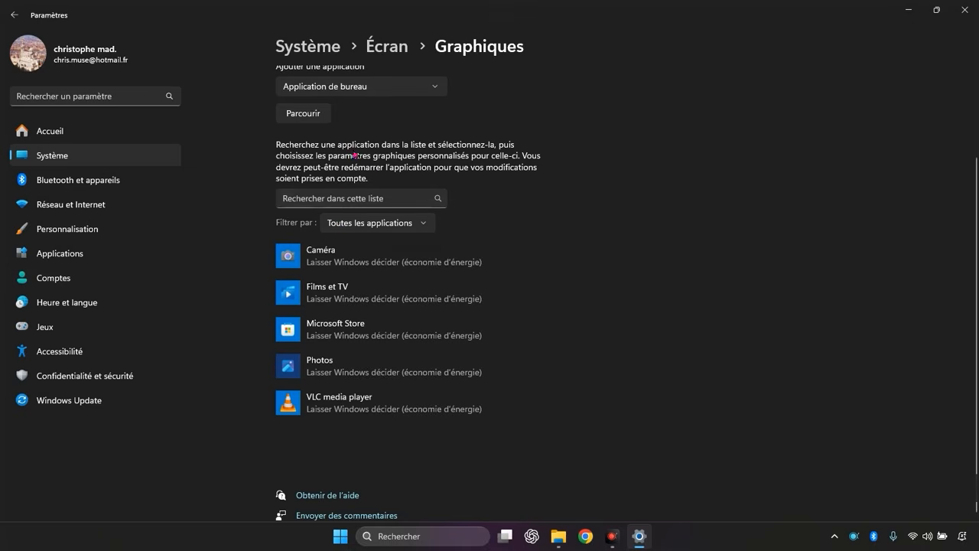
scroll(318, 194, "up", 2)
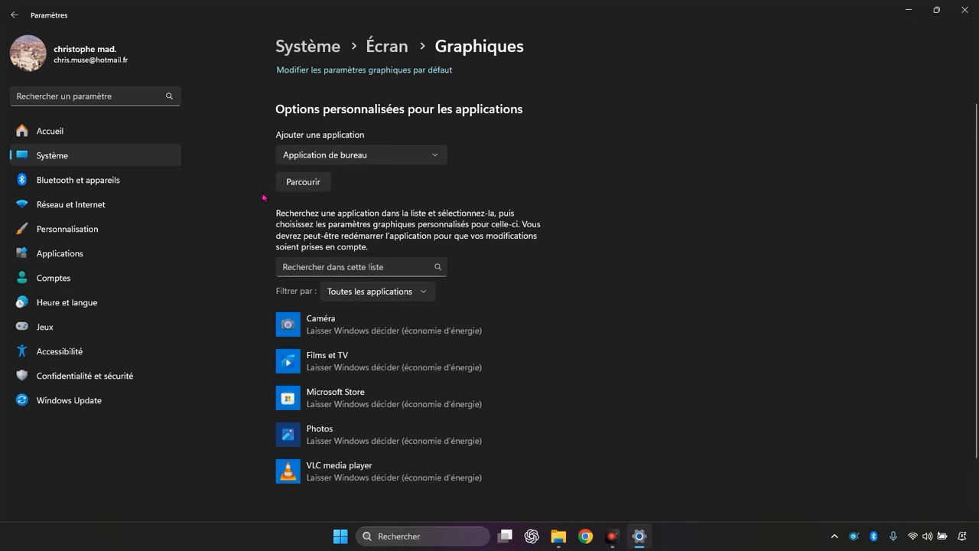
Browse for a desktop application to add, going from Ce PC to the folder C:\Programmes\Adobe\Adobe Premiere Pro 2021.
left_click(305, 184)
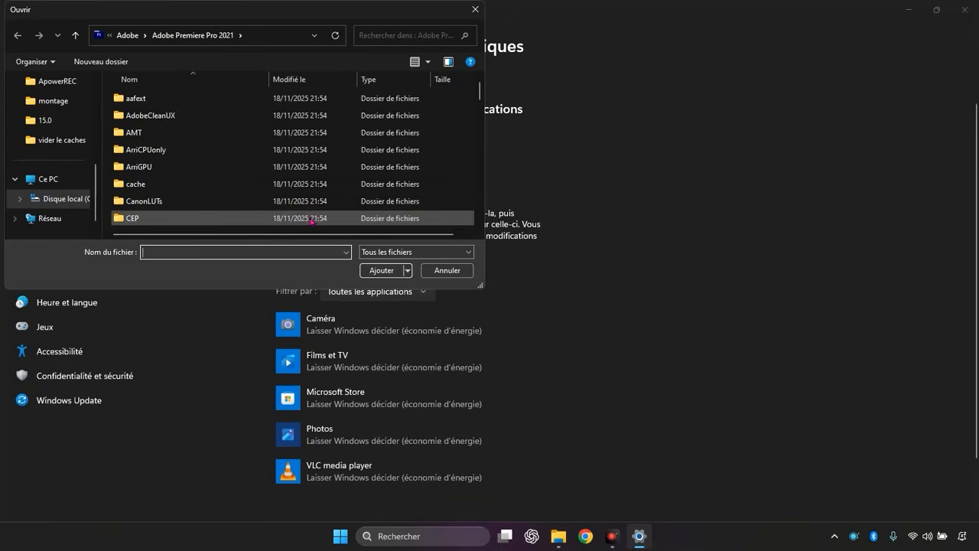
scroll(157, 131, "down", 1)
scroll(159, 138, "up", 1)
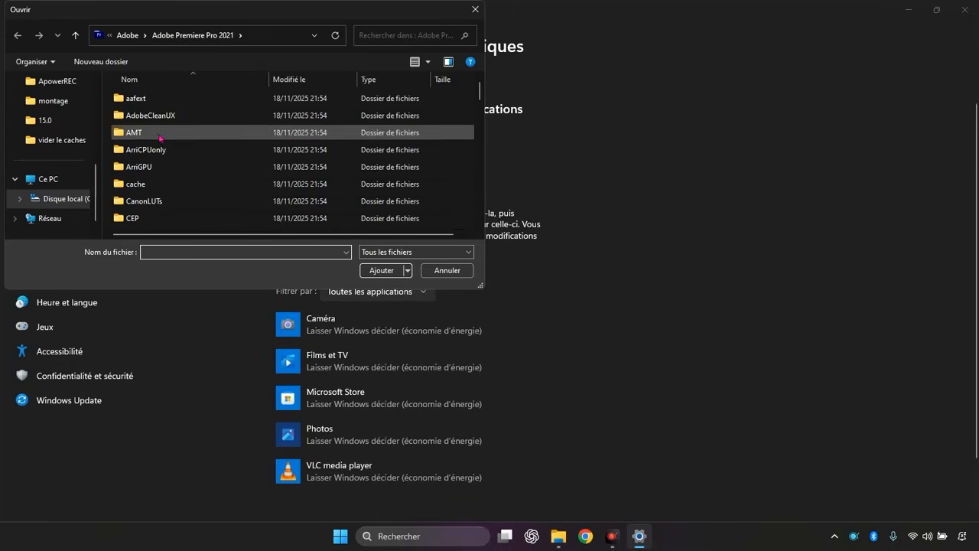
left_click(55, 199)
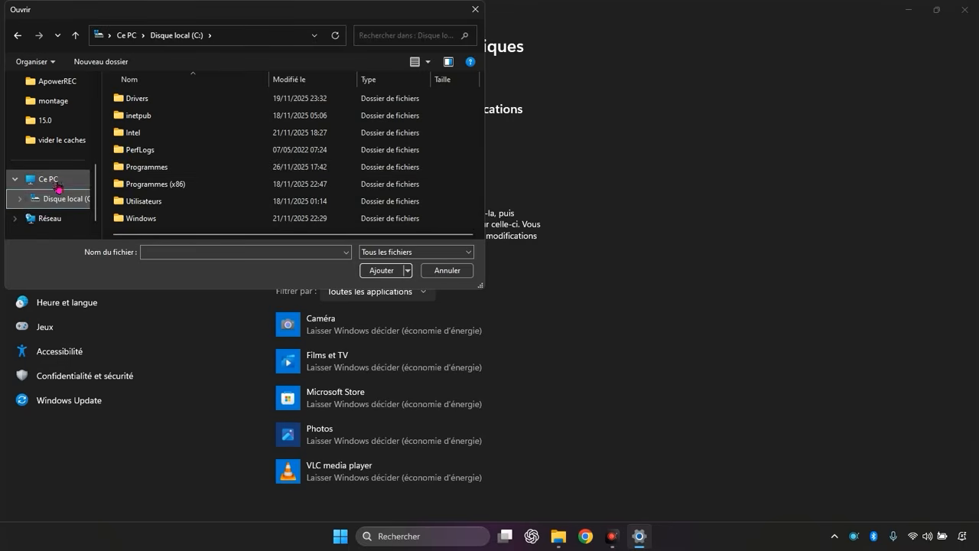
left_click(47, 180)
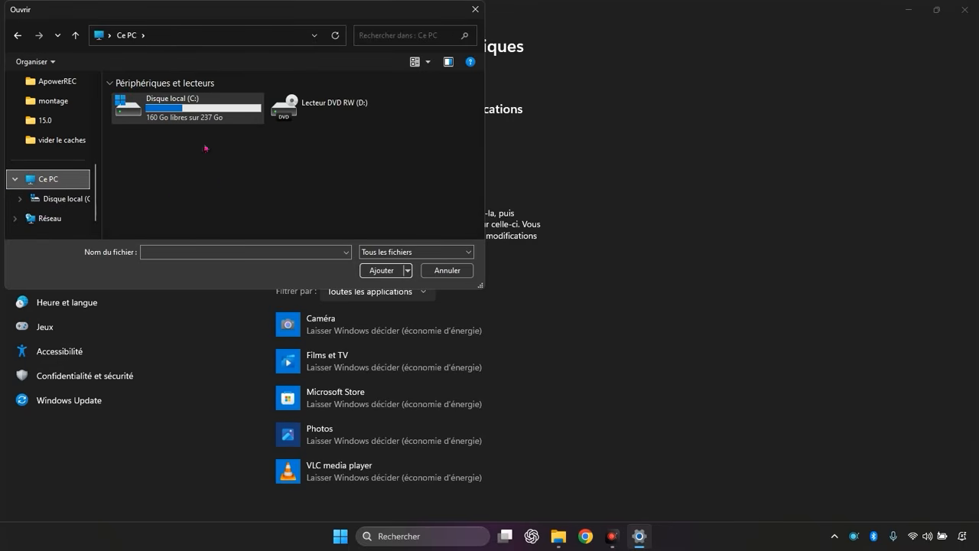
double_click(169, 113)
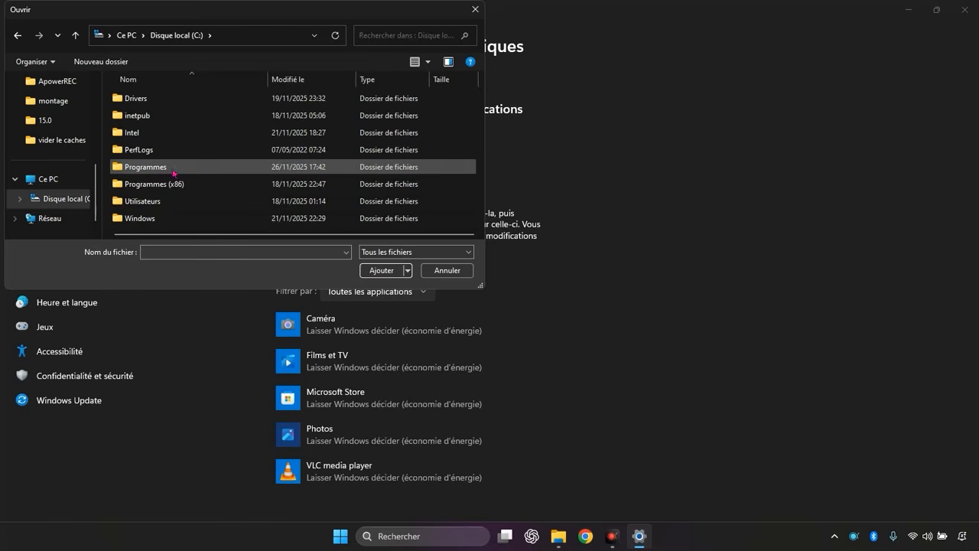
double_click(147, 174)
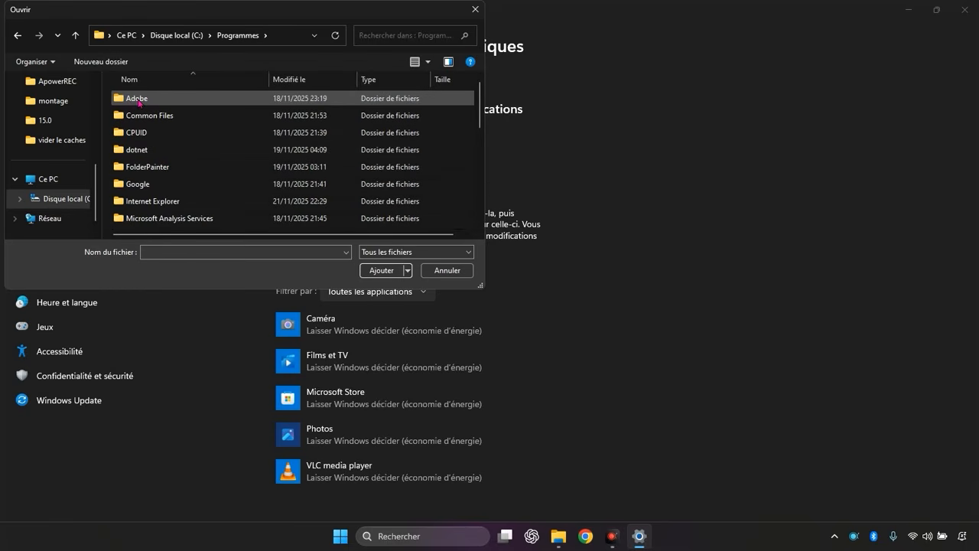
double_click(139, 101)
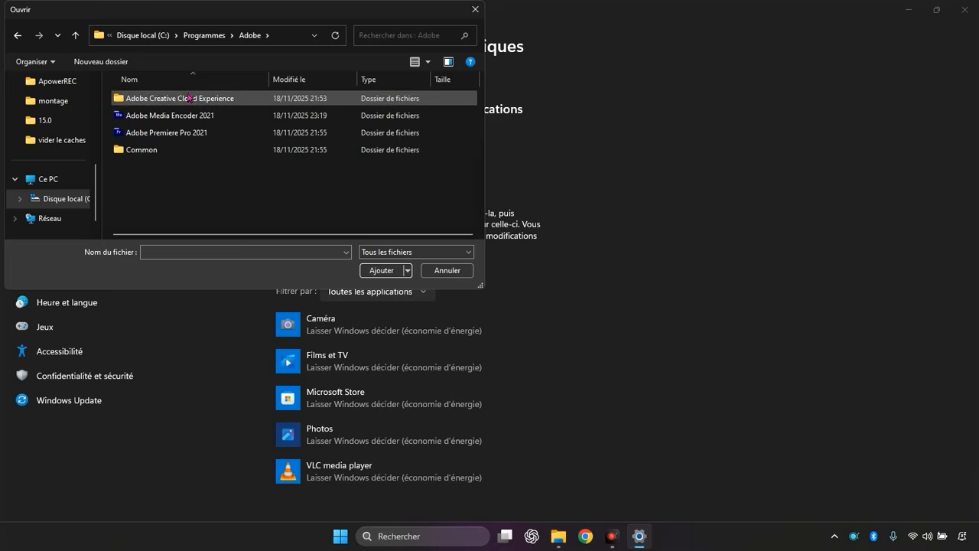
double_click(157, 134)
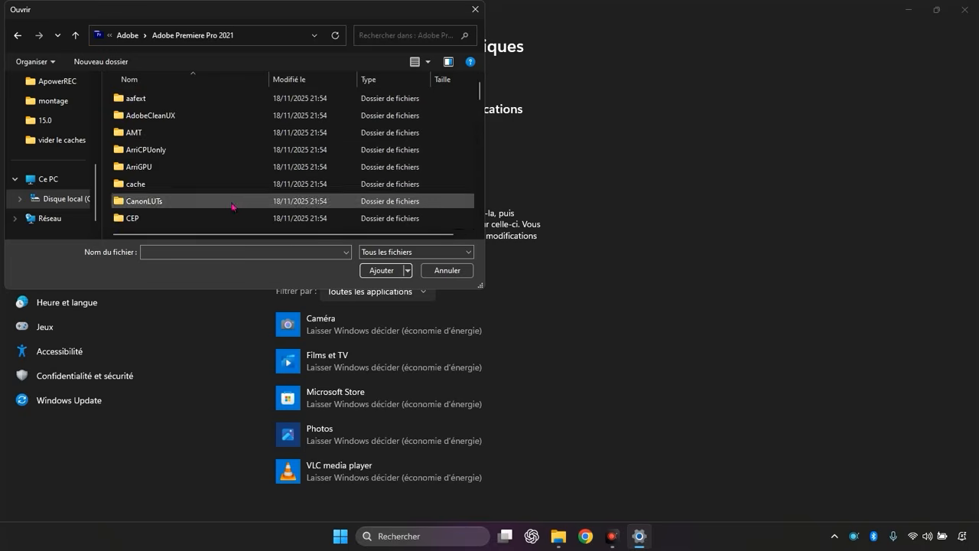
Find the "Adobe Premiere Pro" application file in the folder and add it to the custom graphics list.
scroll(236, 156, "down", 10)
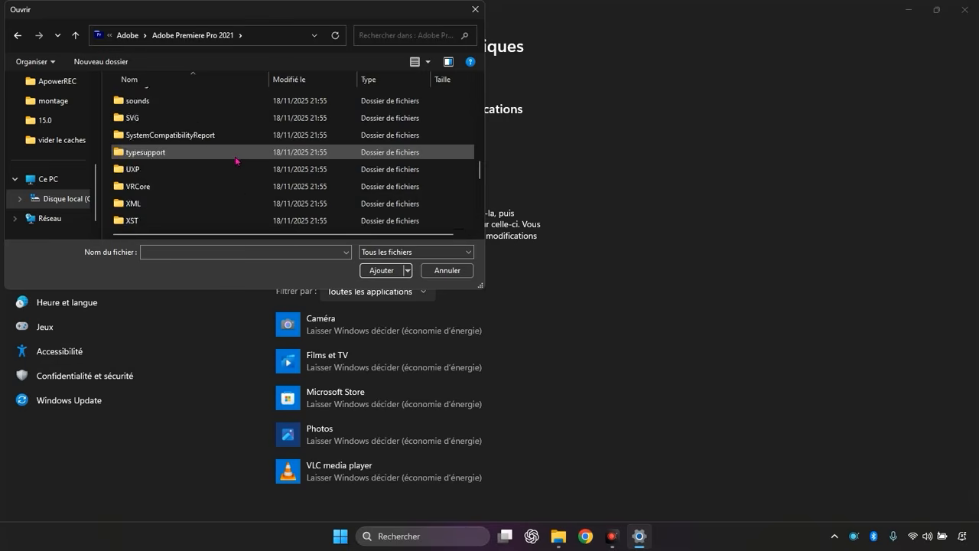
scroll(236, 160, "up", 2)
scroll(219, 163, "down", 1)
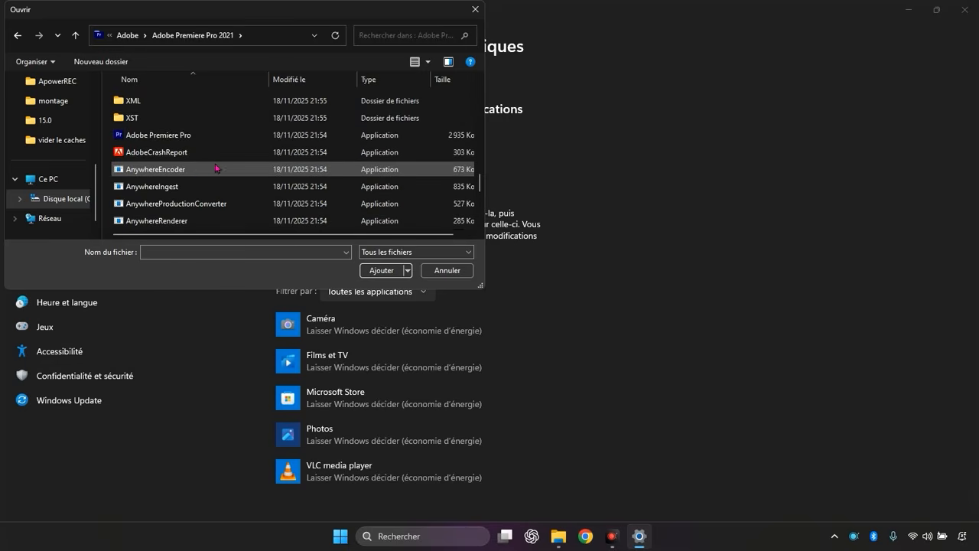
left_click(176, 139)
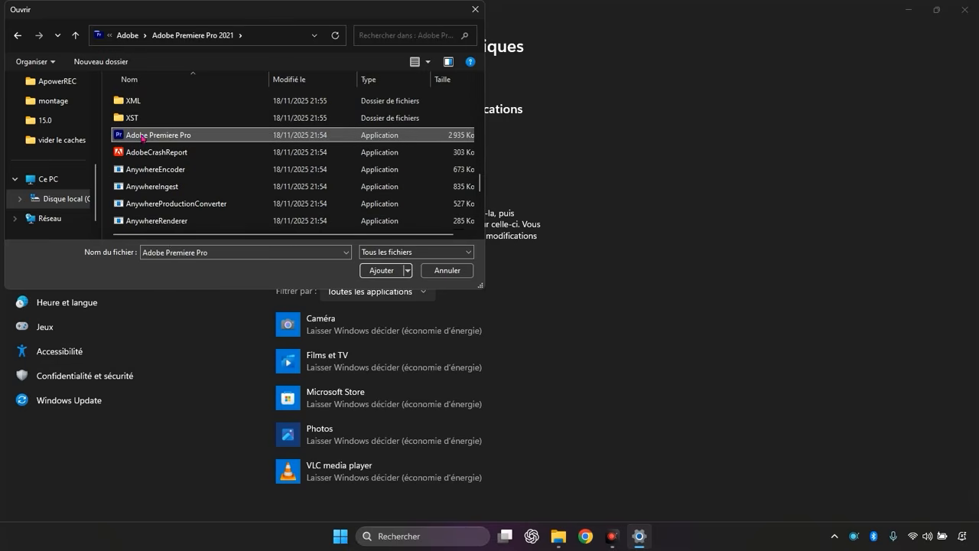
left_click(381, 271)
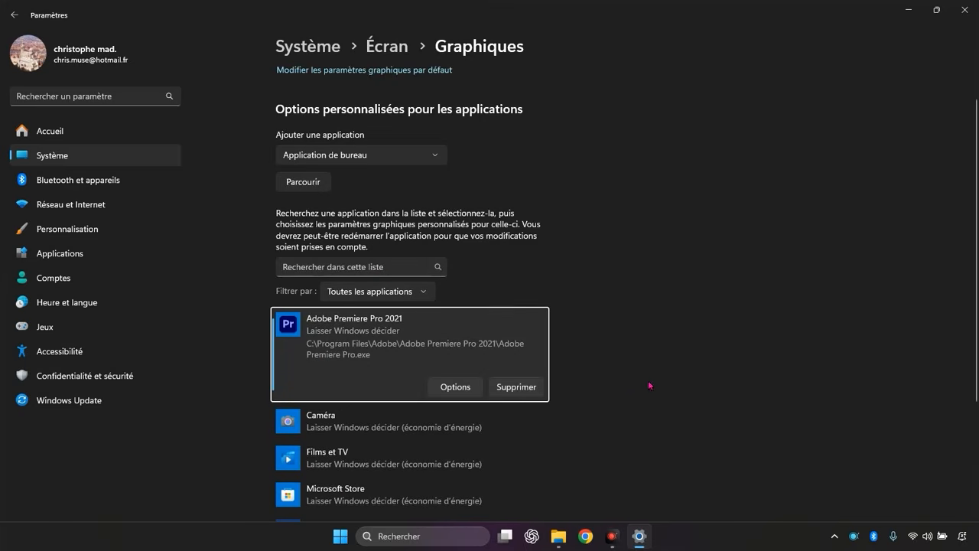
Set the graphics preference of Adobe Premiere Pro 2021 to "Performances élevées" and save it.
left_click(685, 320)
scroll(394, 344, "down", 3)
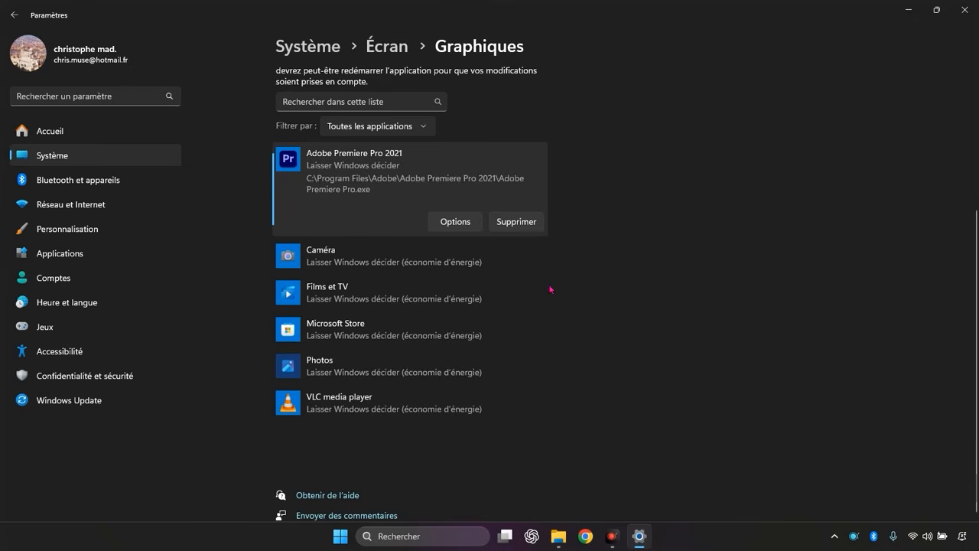
left_click(455, 222)
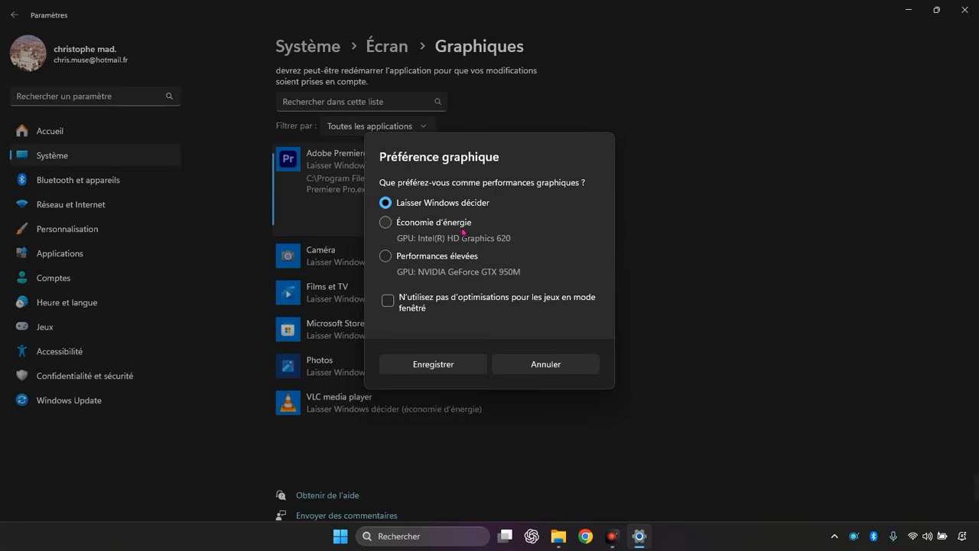
left_click(443, 257)
left_click(433, 364)
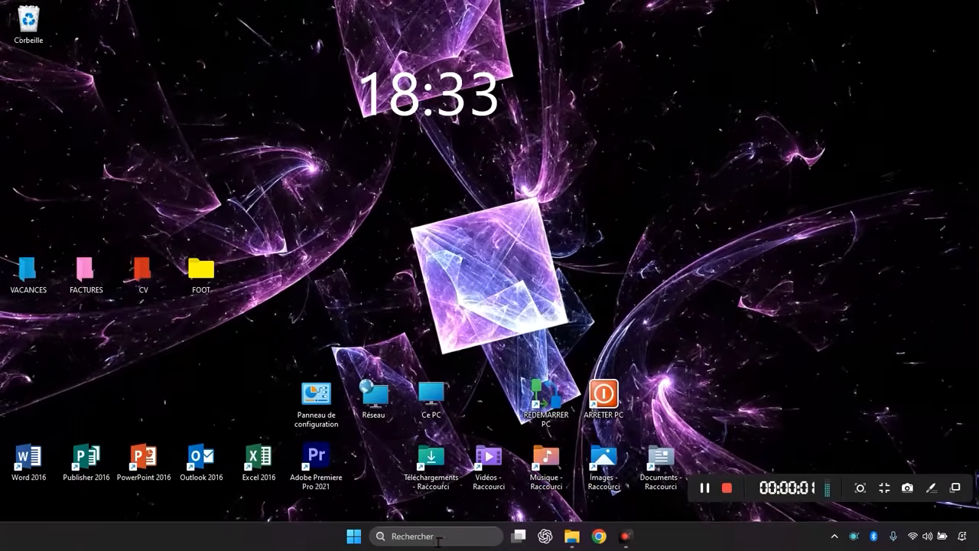
Search Windows for "prog" and open "Ajouter ou supprimer des programmes".
left_click(438, 536)
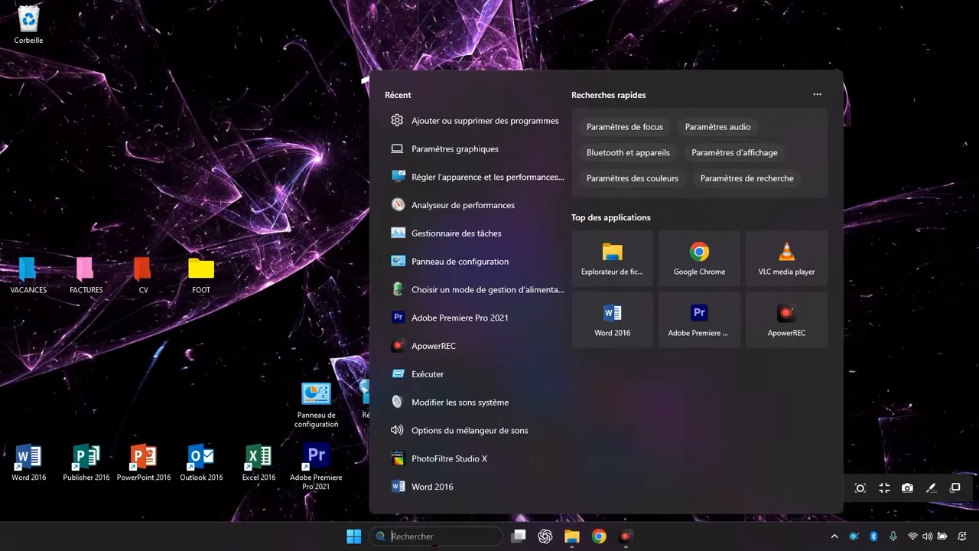
type("prog")
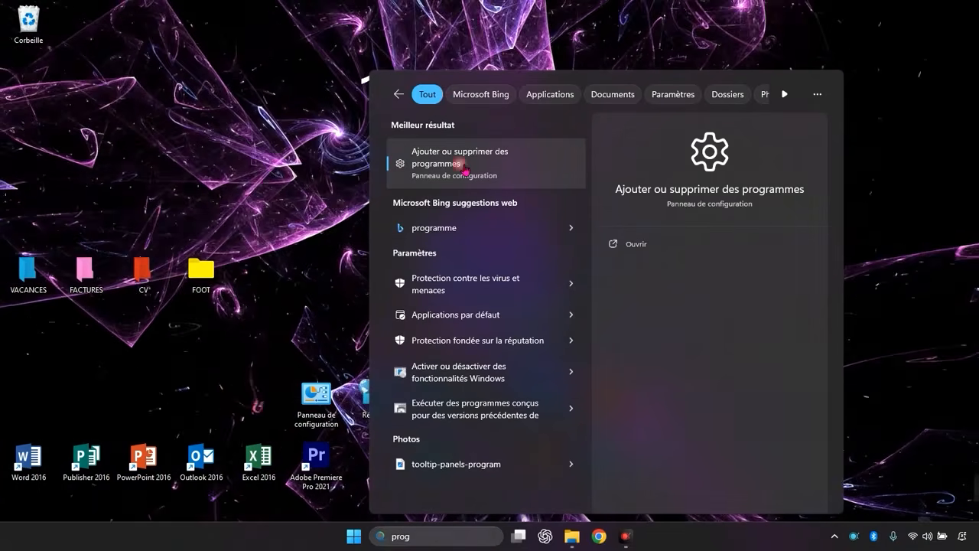
left_click(463, 167)
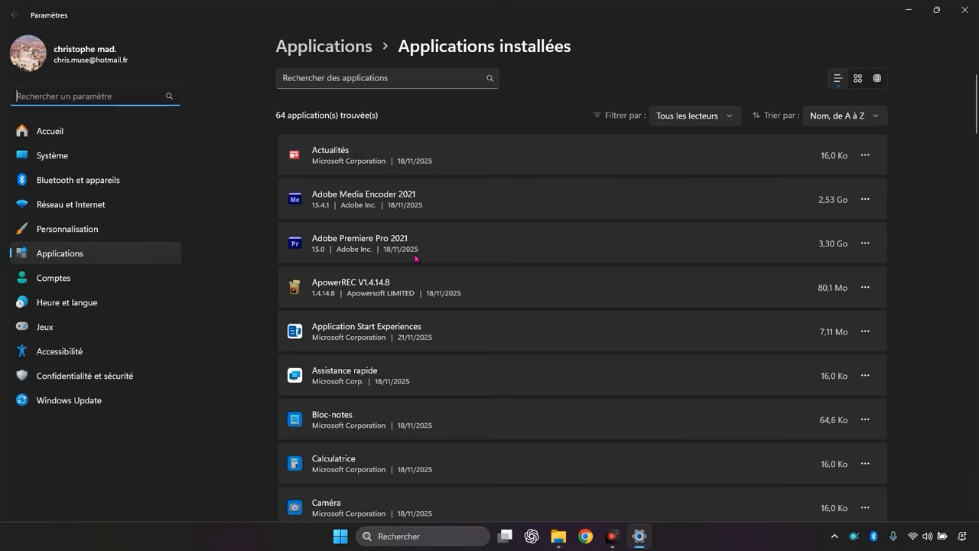
In Cortana's advanced options, set the background execution permission to "Jamais" and return to the installed applications.
scroll(444, 246, "down", 3)
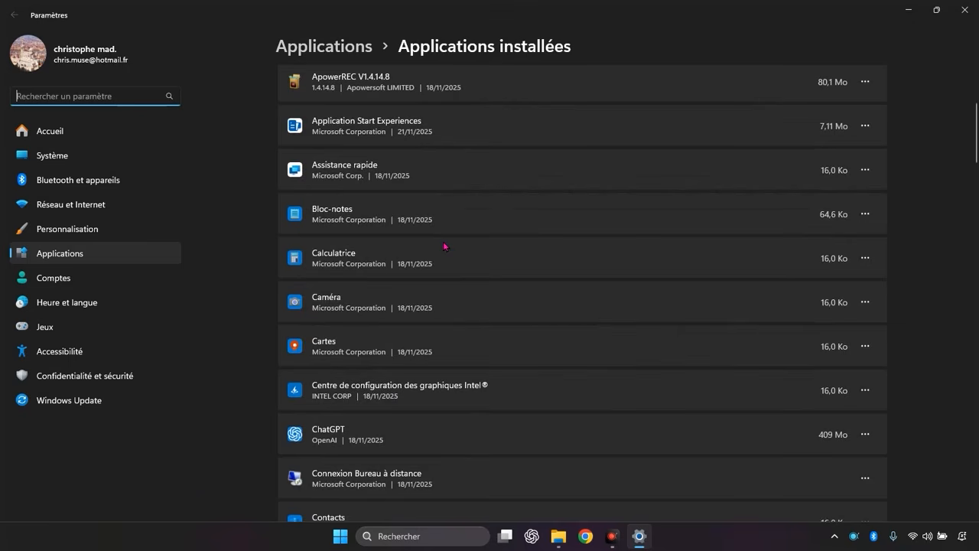
scroll(445, 246, "down", 4)
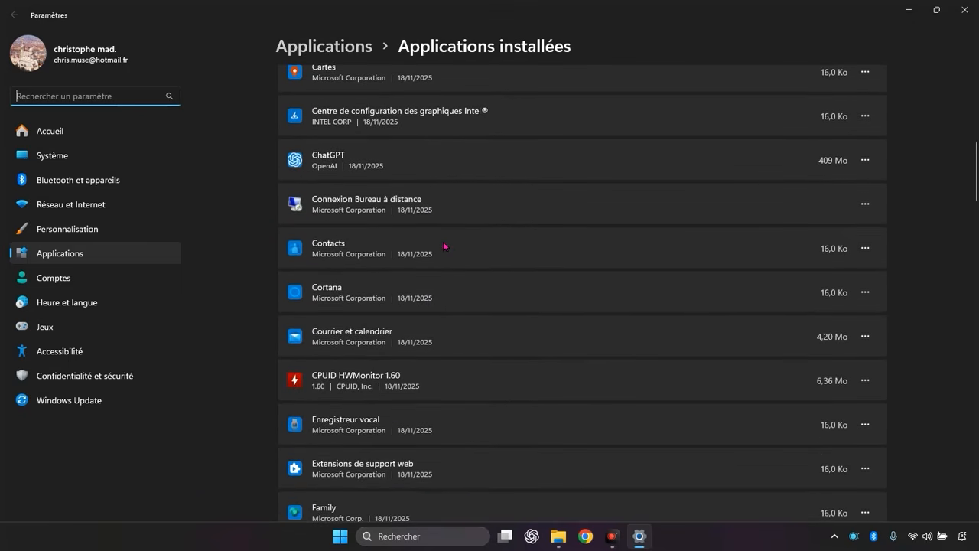
left_click(865, 293)
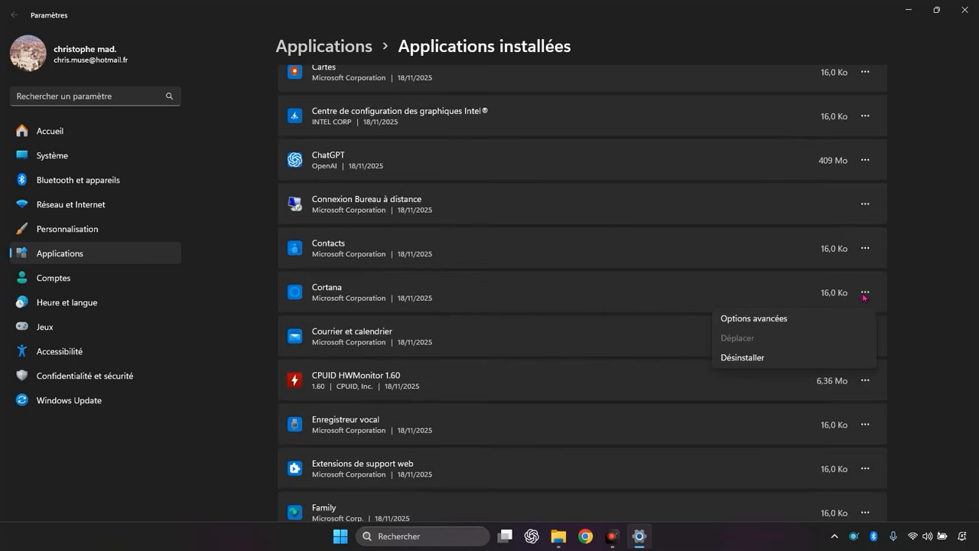
left_click(746, 320)
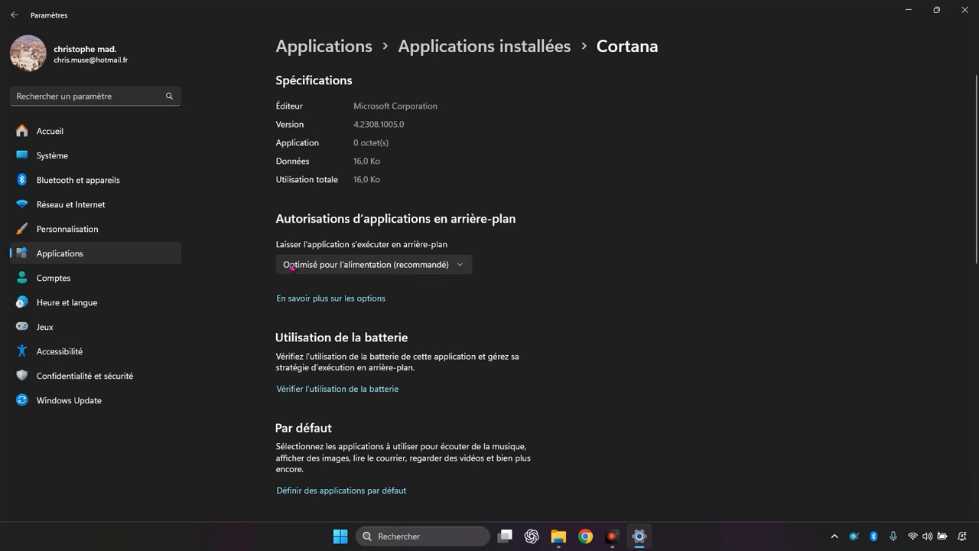
left_click(397, 265)
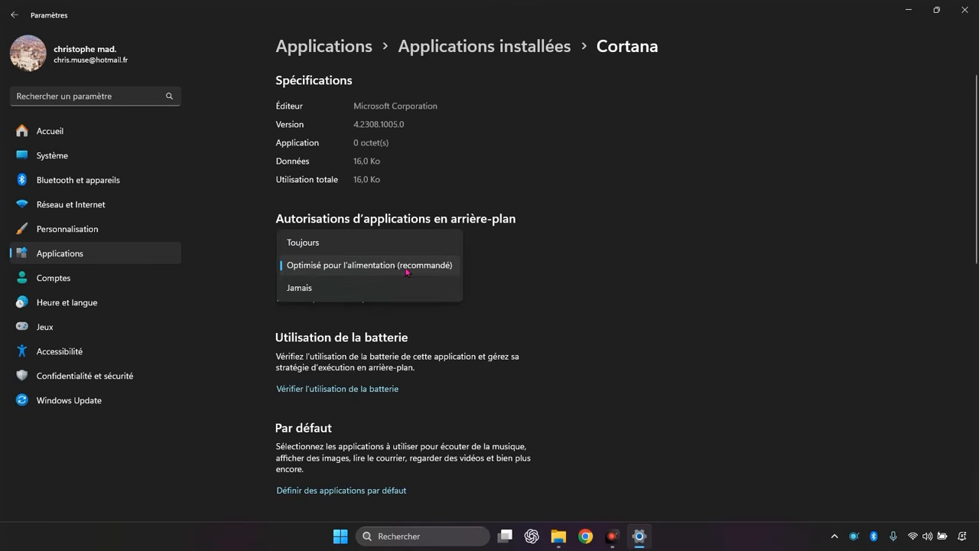
left_click(406, 272)
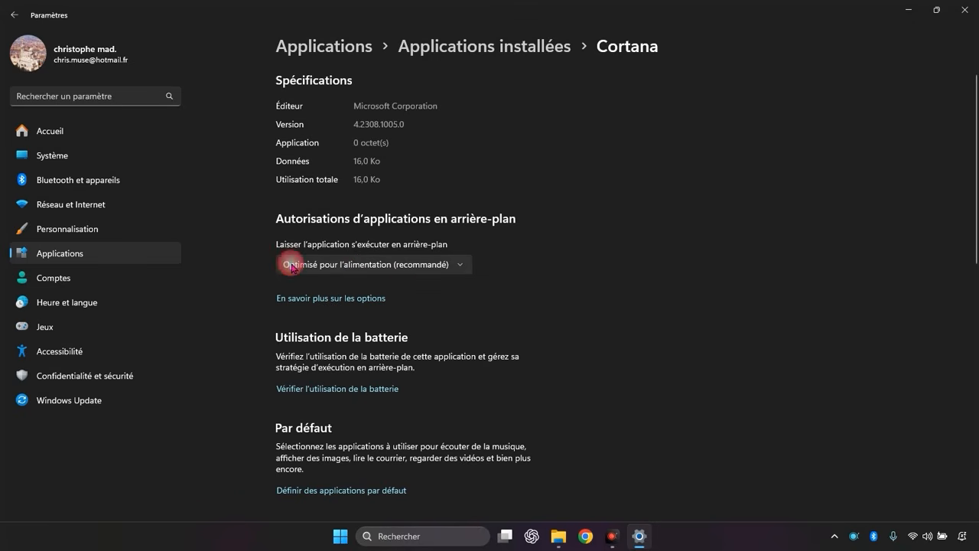
left_click(406, 265)
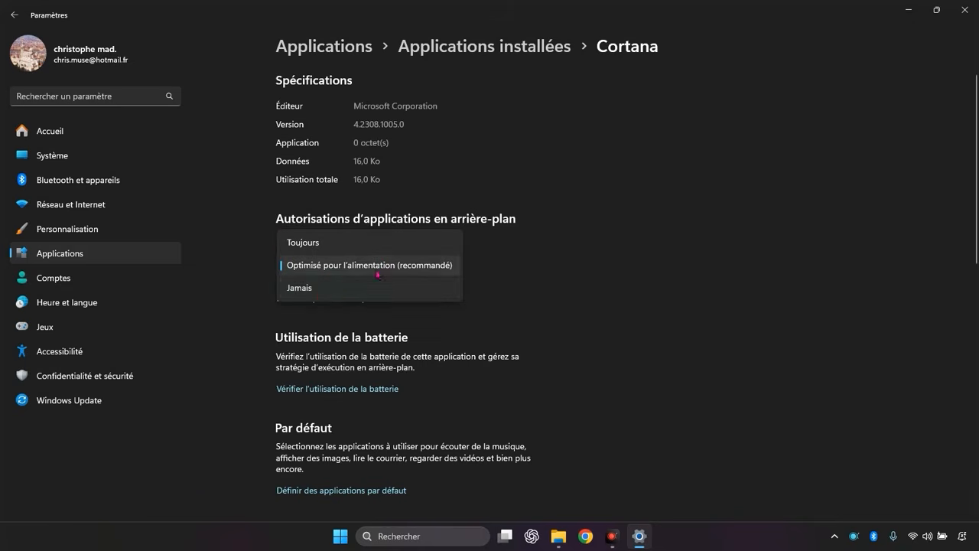
left_click(324, 288)
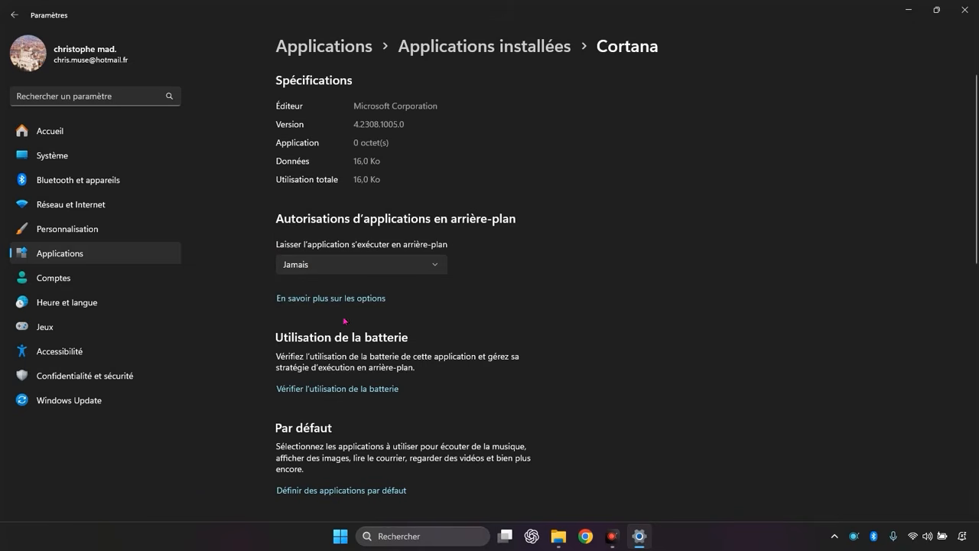
left_click(14, 14)
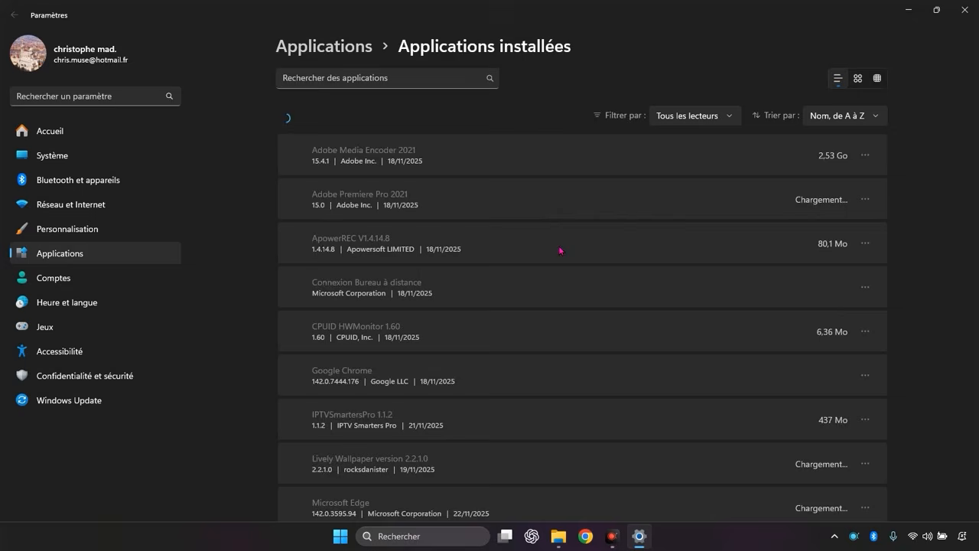
In the Family app's advanced options, set the background execution permission to "Jamais" and go back to the installed applications.
scroll(557, 248, "down", 3)
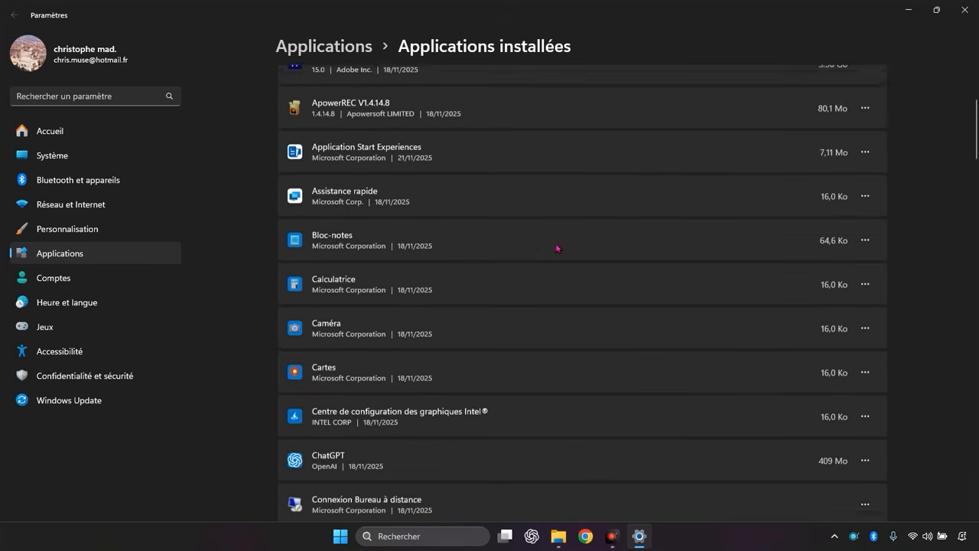
scroll(557, 248, "down", 8)
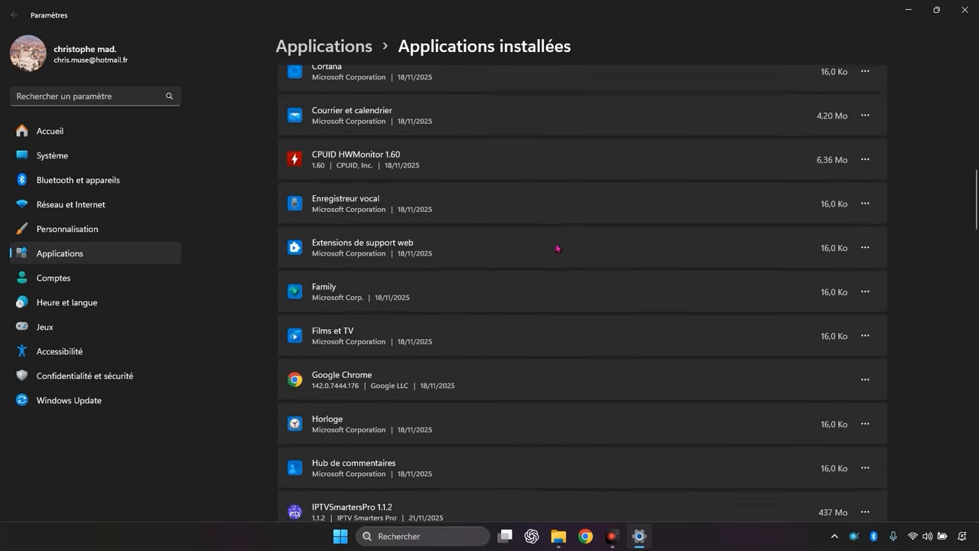
scroll(730, 192, "down", 1)
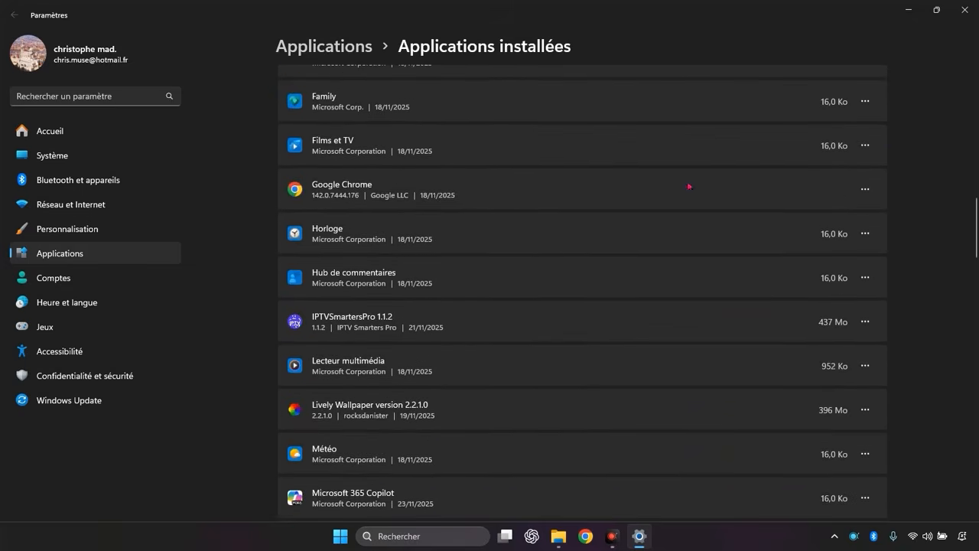
scroll(705, 235, "up", 2)
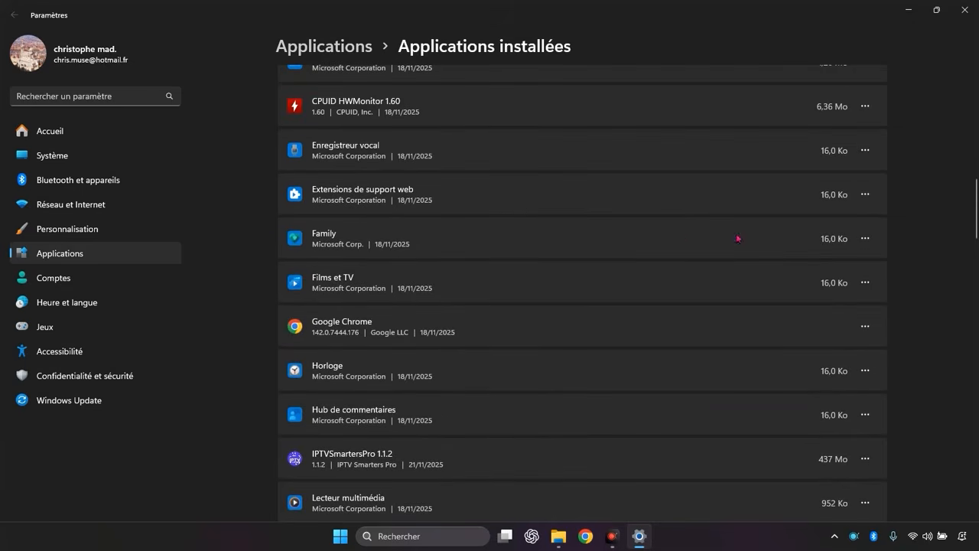
left_click(865, 239)
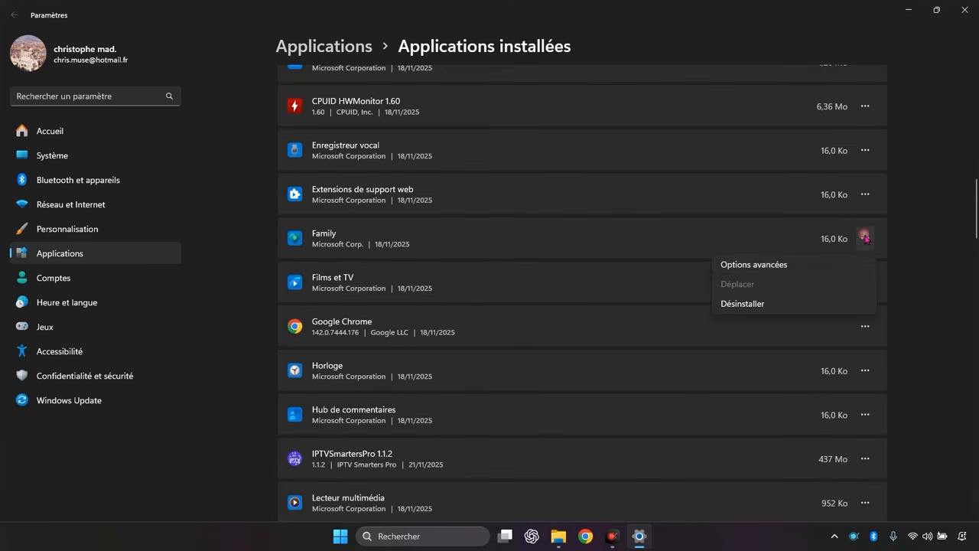
left_click(790, 264)
left_click(396, 262)
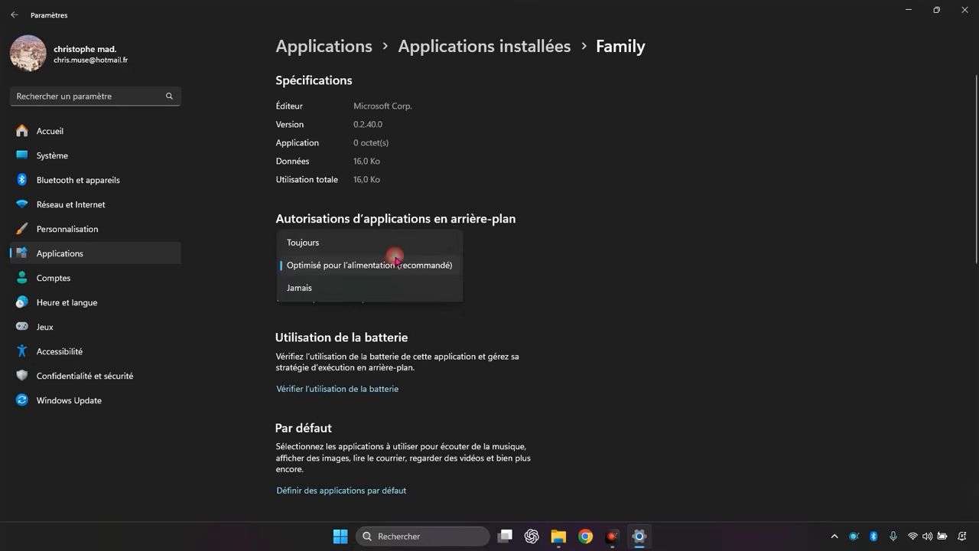
left_click(313, 288)
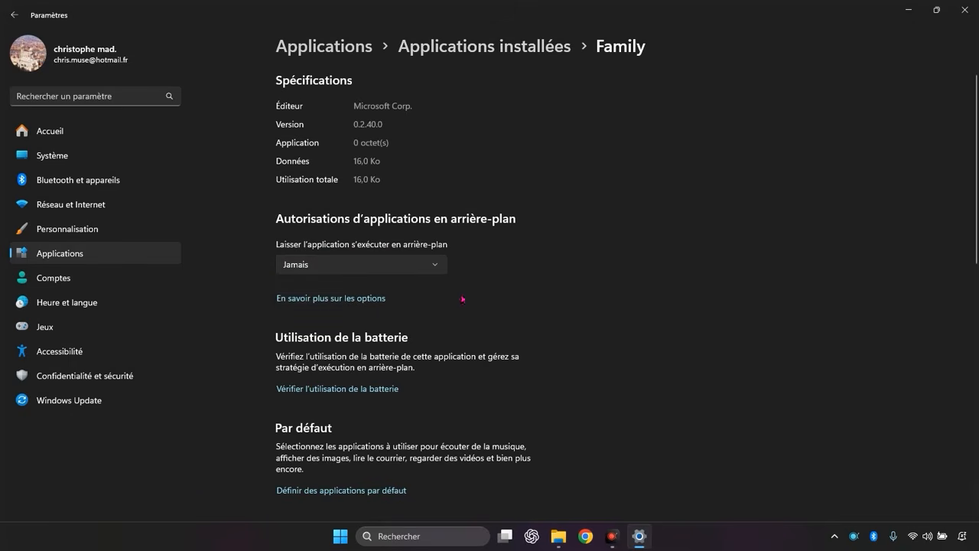
left_click(15, 16)
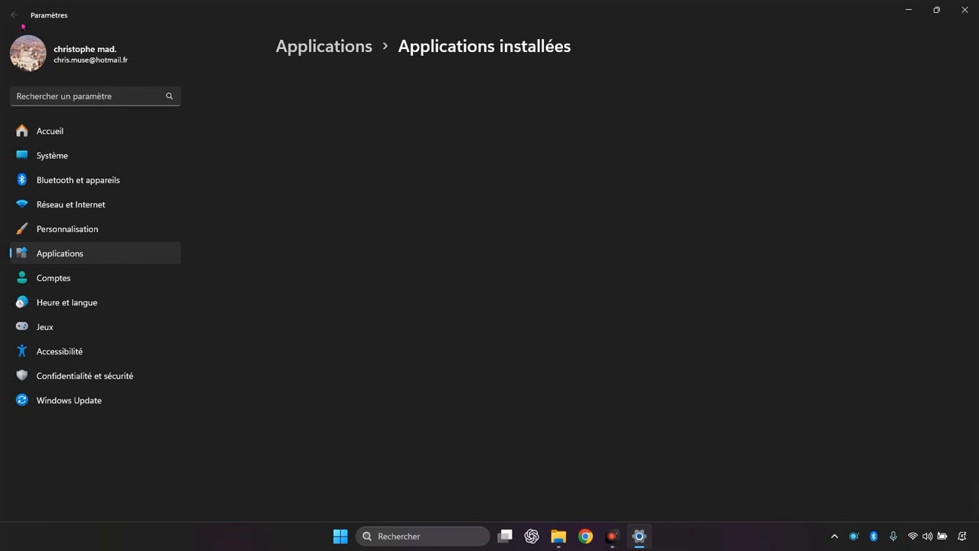
In Microsoft Clipchamp's advanced options, set the background execution permission to "Jamais" and return to the installed applications.
scroll(594, 319, "down", 3)
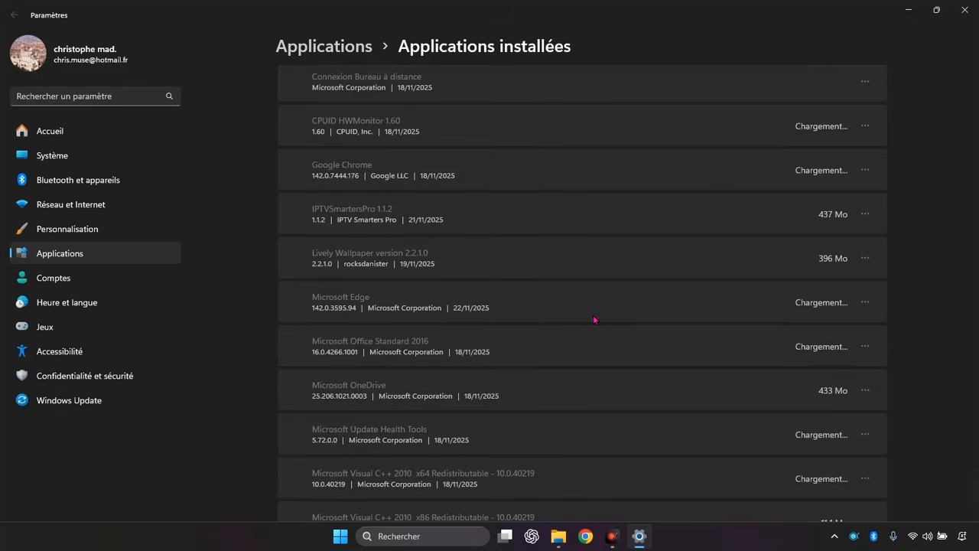
scroll(594, 319, "up", 3)
scroll(595, 319, "up", 2)
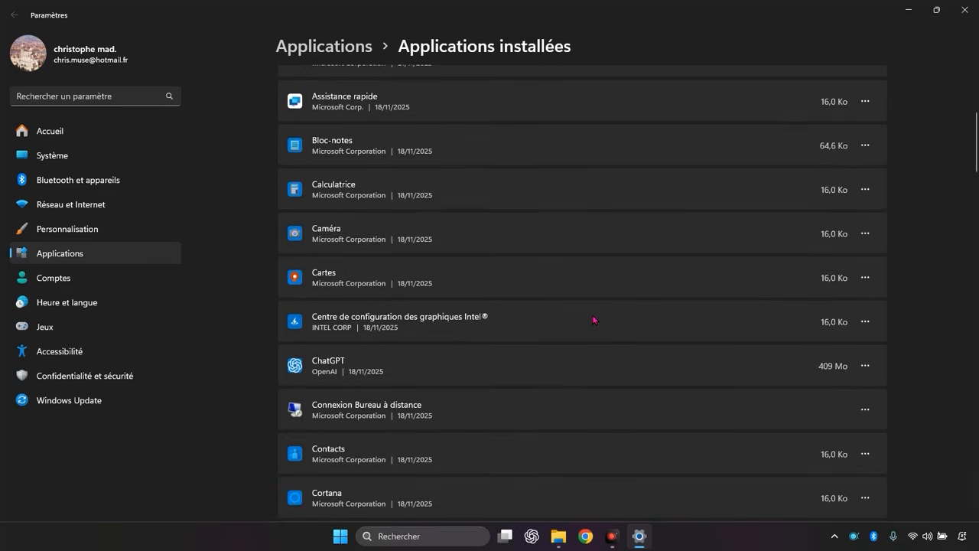
scroll(594, 320, "down", 10)
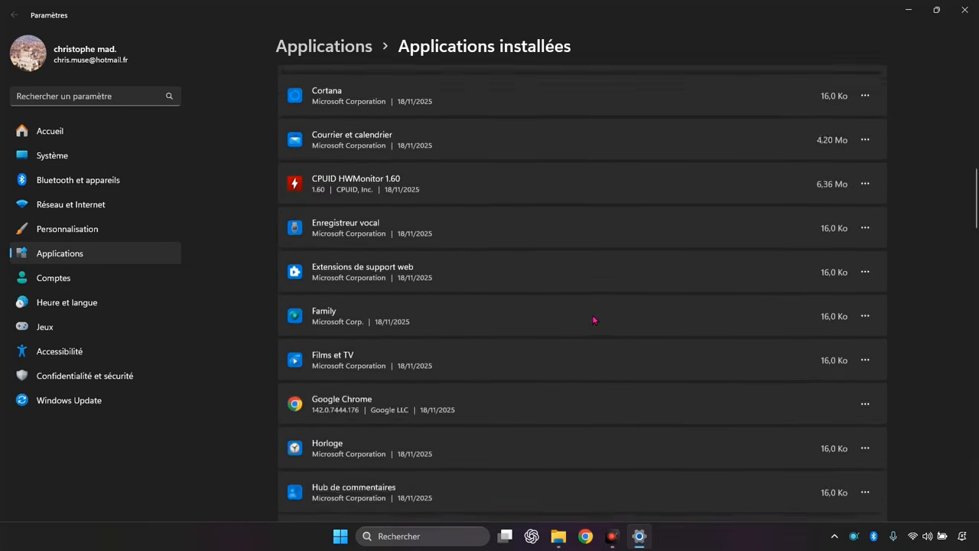
scroll(594, 320, "down", 5)
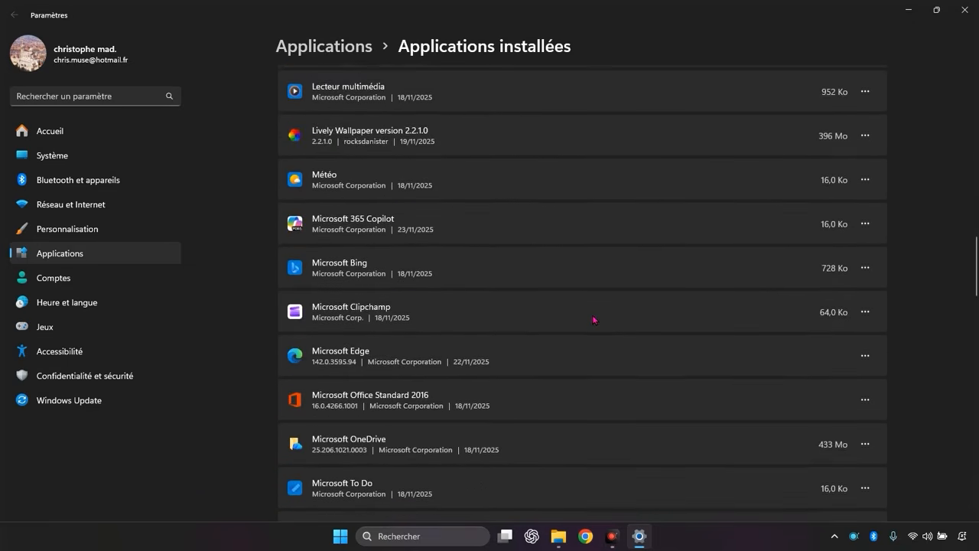
scroll(594, 320, "down", 2)
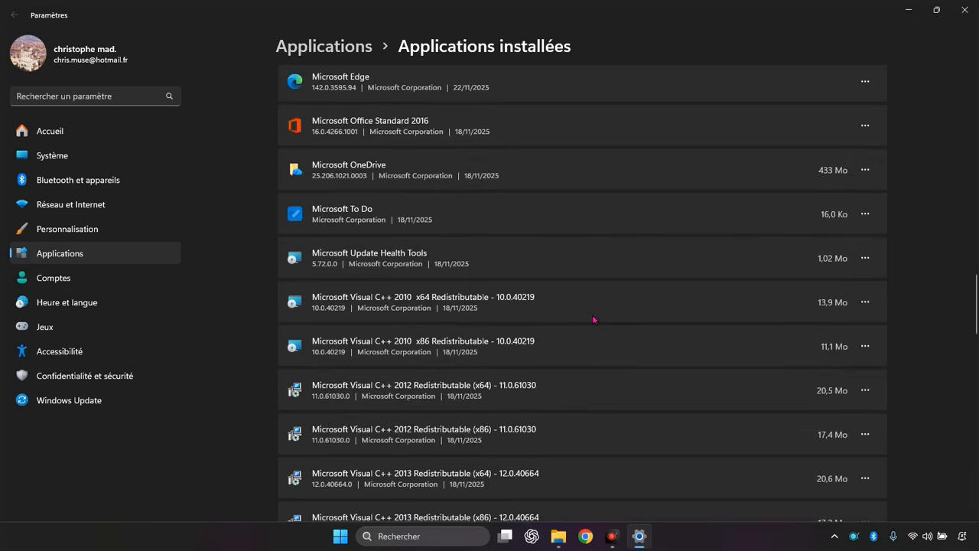
scroll(594, 320, "up", 5)
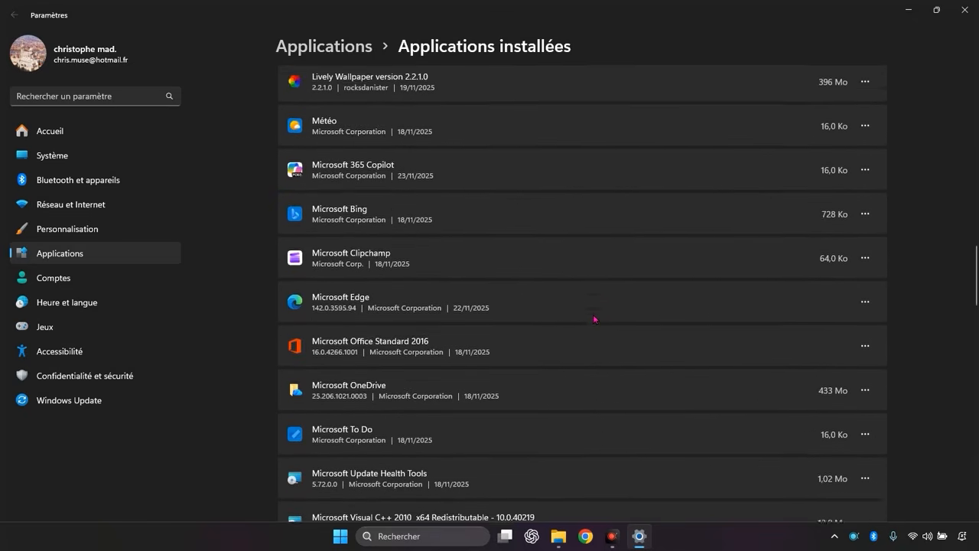
scroll(594, 320, "up", 1)
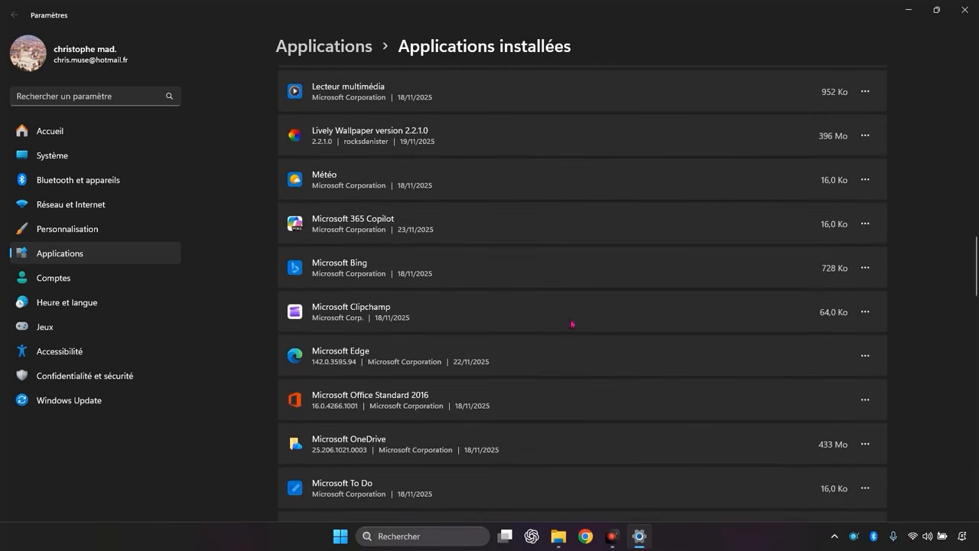
left_click(865, 312)
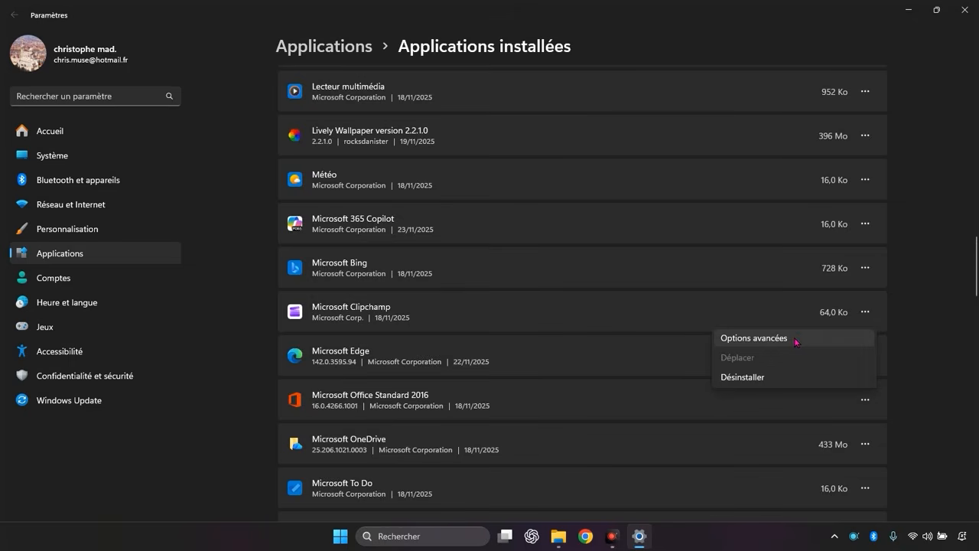
left_click(796, 341)
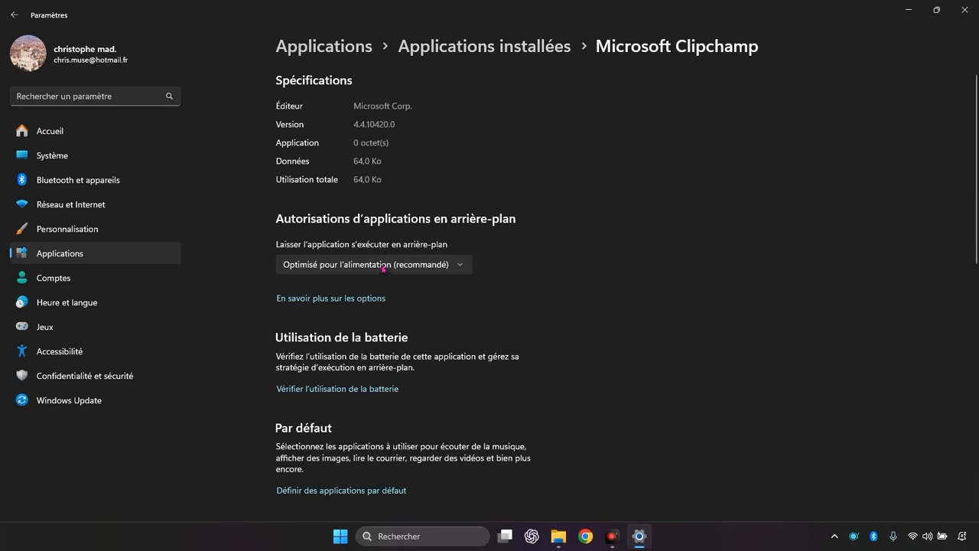
left_click(383, 267)
left_click(309, 284)
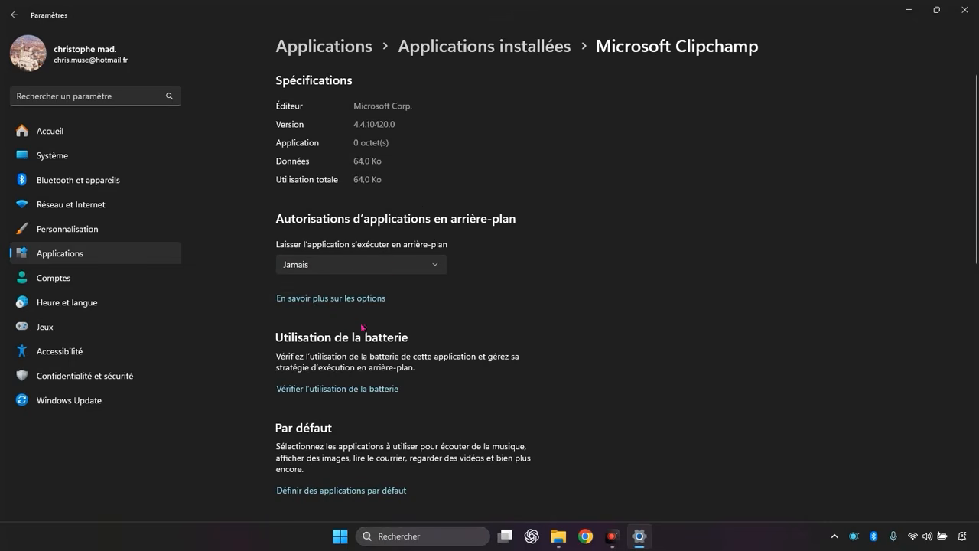
scroll(364, 331, "down", 3)
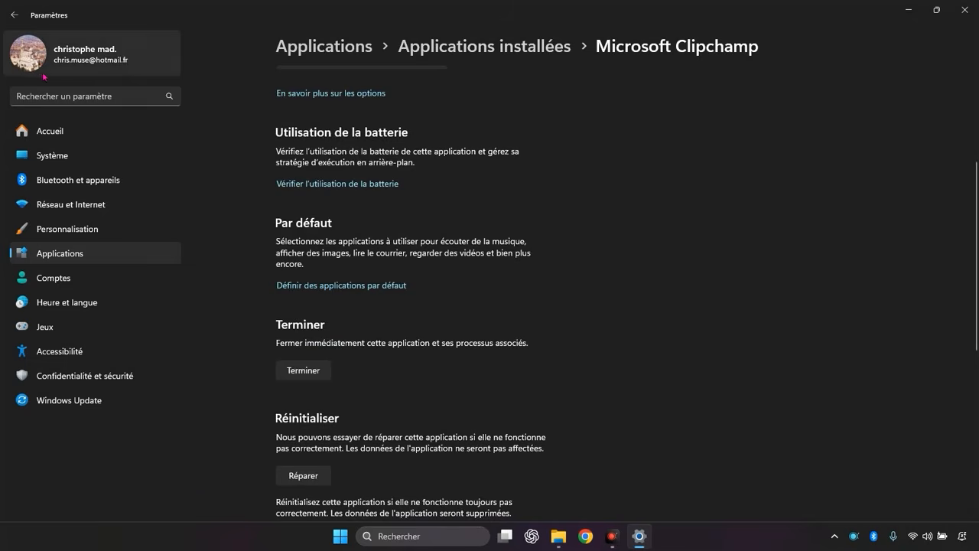
left_click(14, 15)
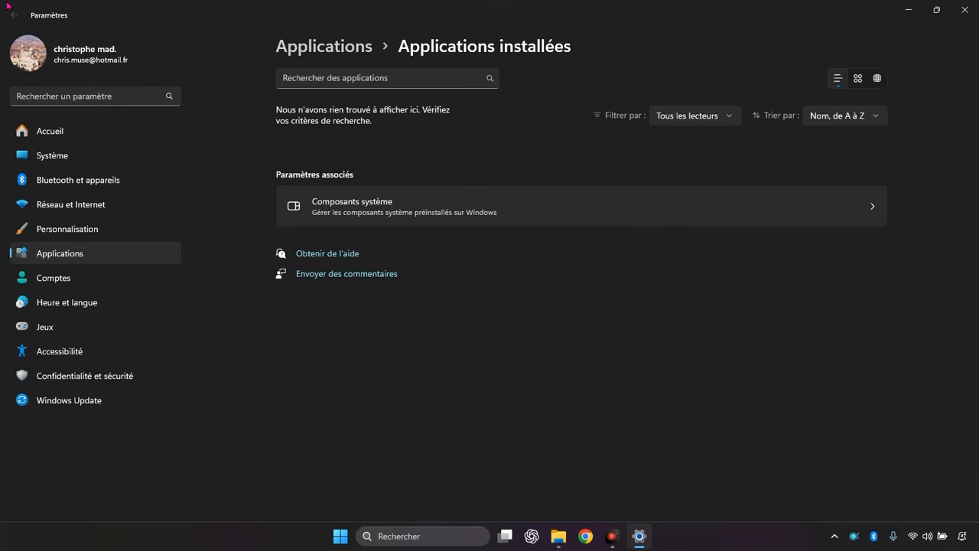
Look through the installed applications list for other apps that do not need to run in the background.
scroll(563, 290, "down", 4)
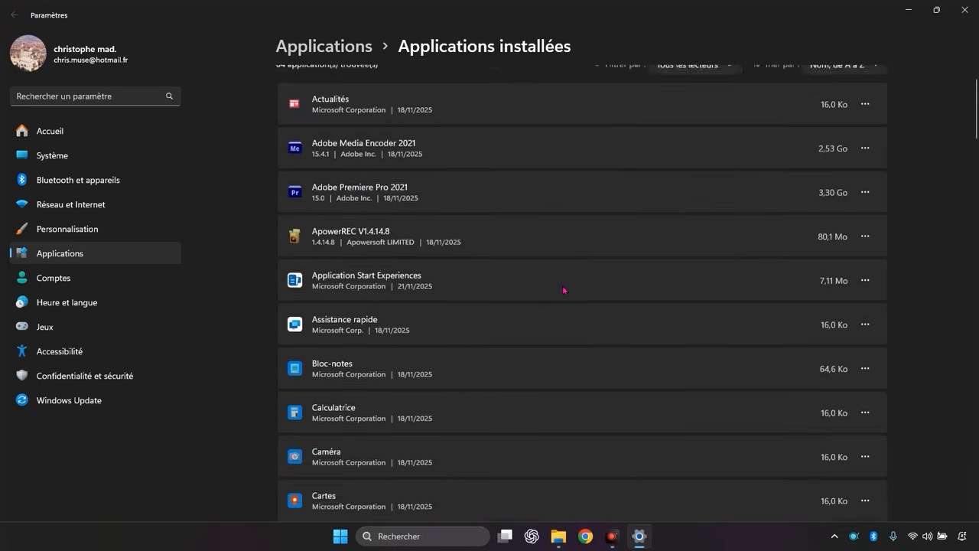
scroll(564, 290, "down", 5)
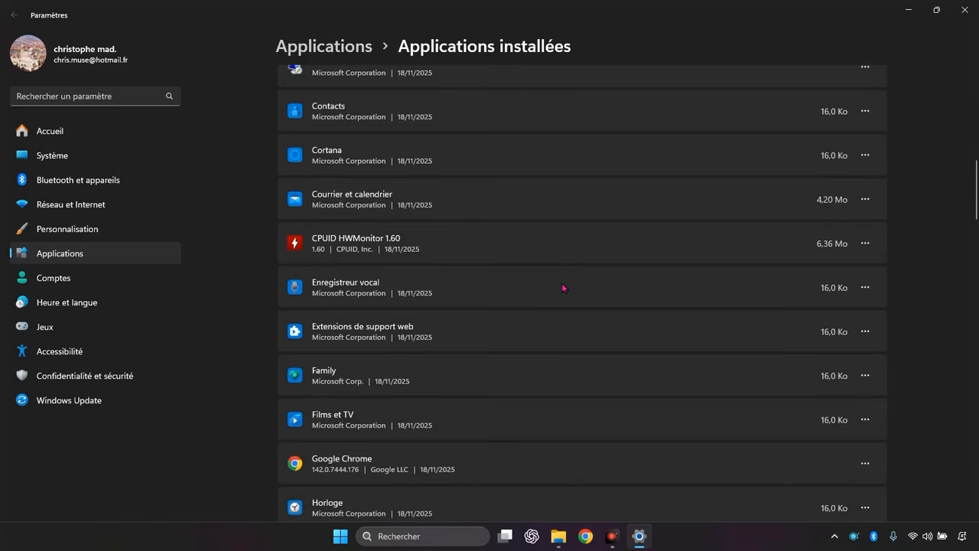
scroll(563, 288, "up", 4)
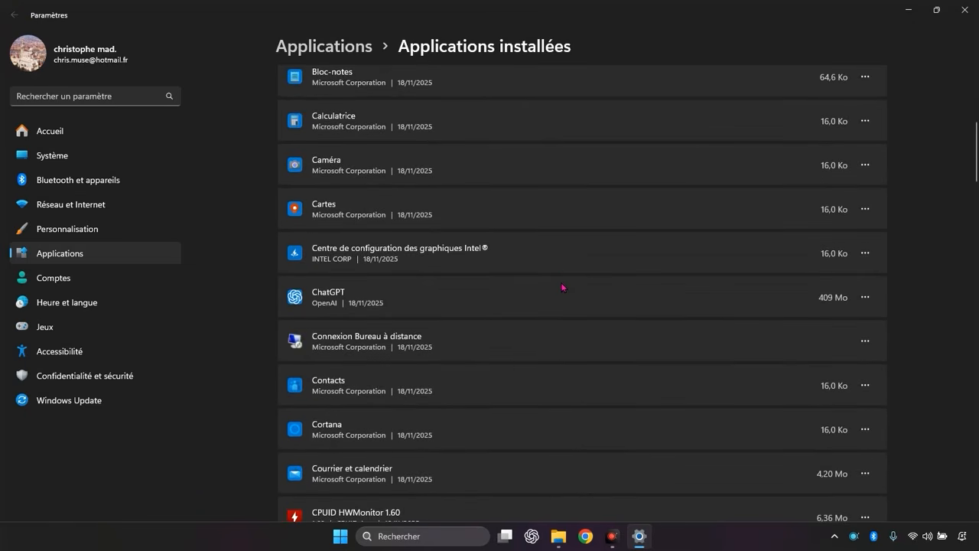
scroll(562, 288, "down", 6)
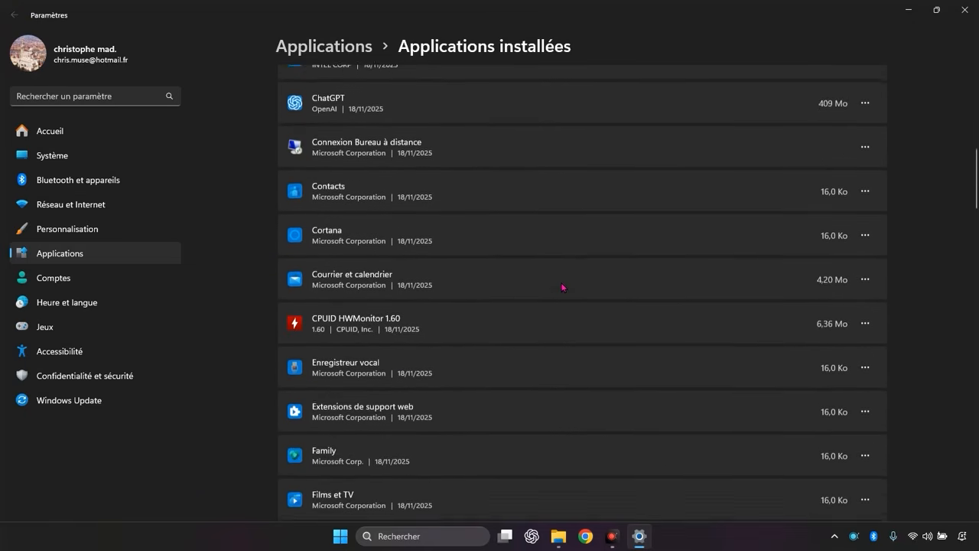
scroll(562, 288, "down", 5)
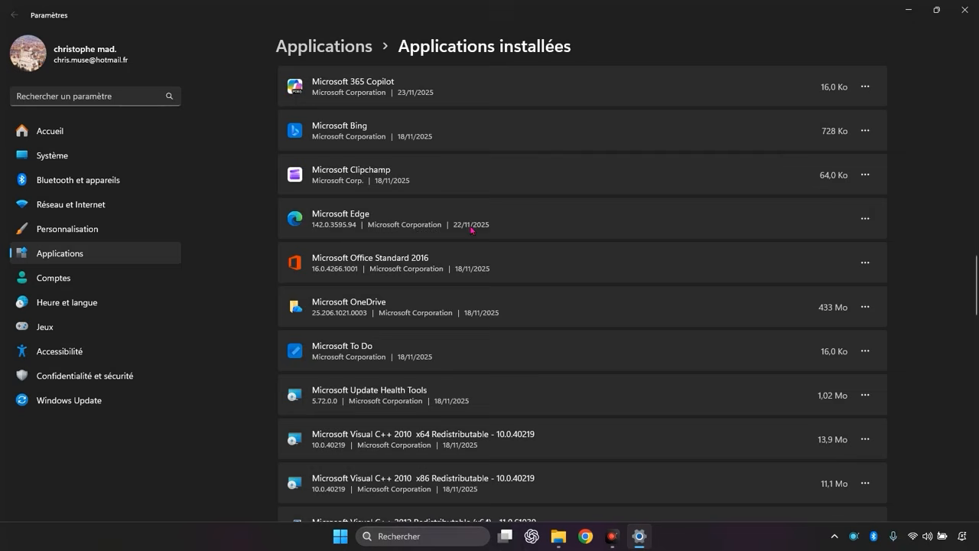
scroll(400, 139, "up", 1)
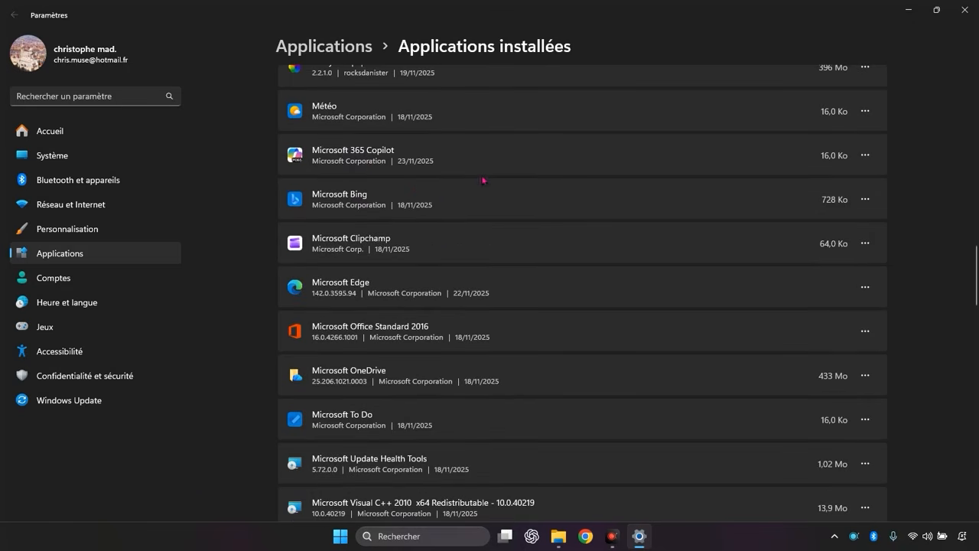
scroll(483, 180, "up", 1)
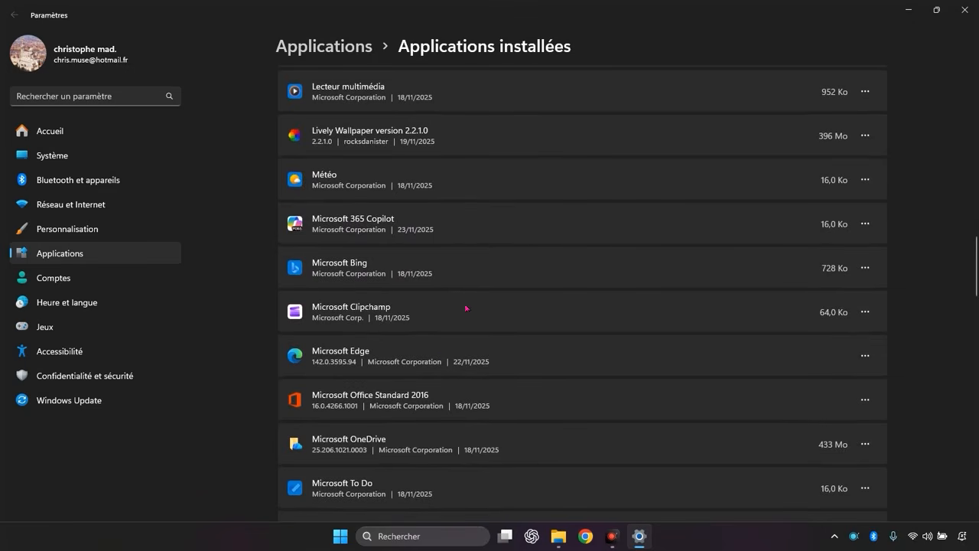
scroll(601, 353, "down", 3)
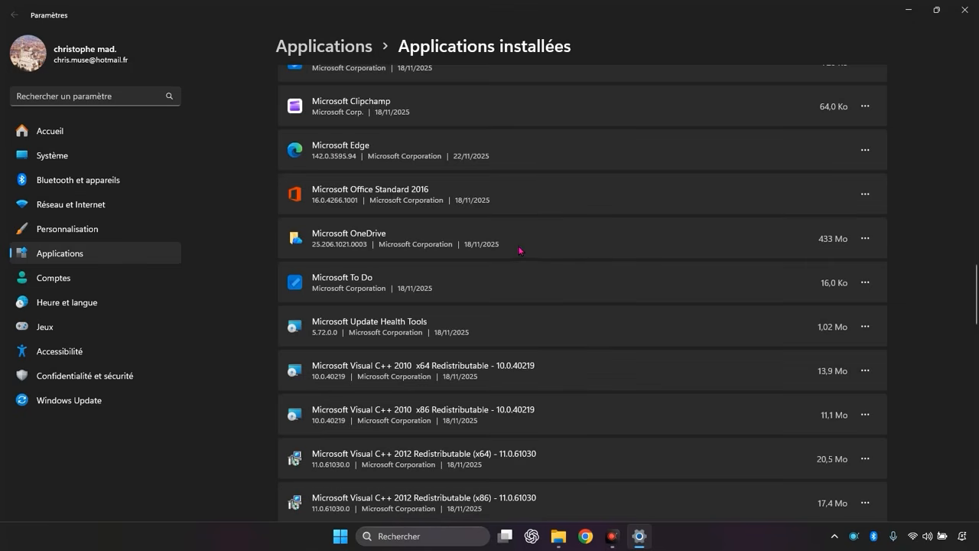
scroll(520, 244, "down", 4)
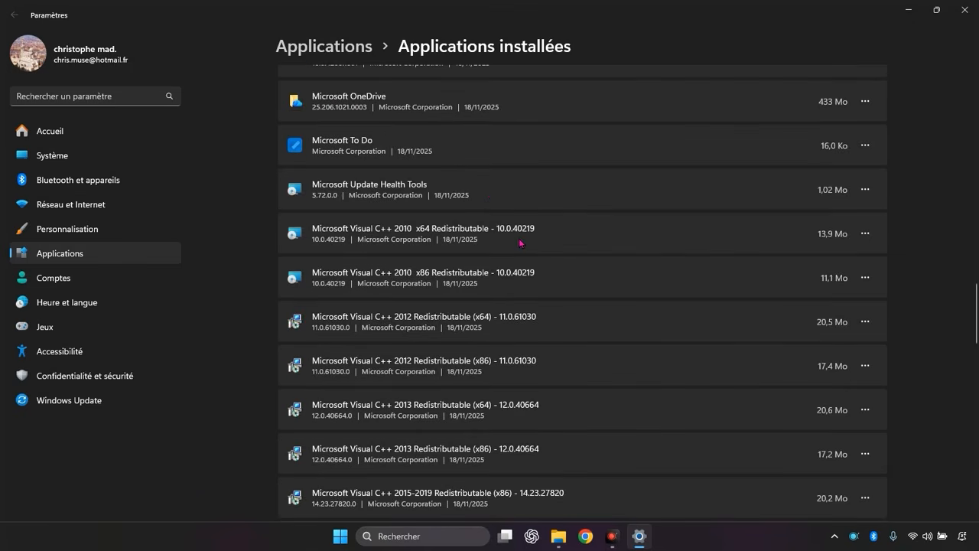
scroll(520, 243, "up", 3)
scroll(520, 243, "up", 10)
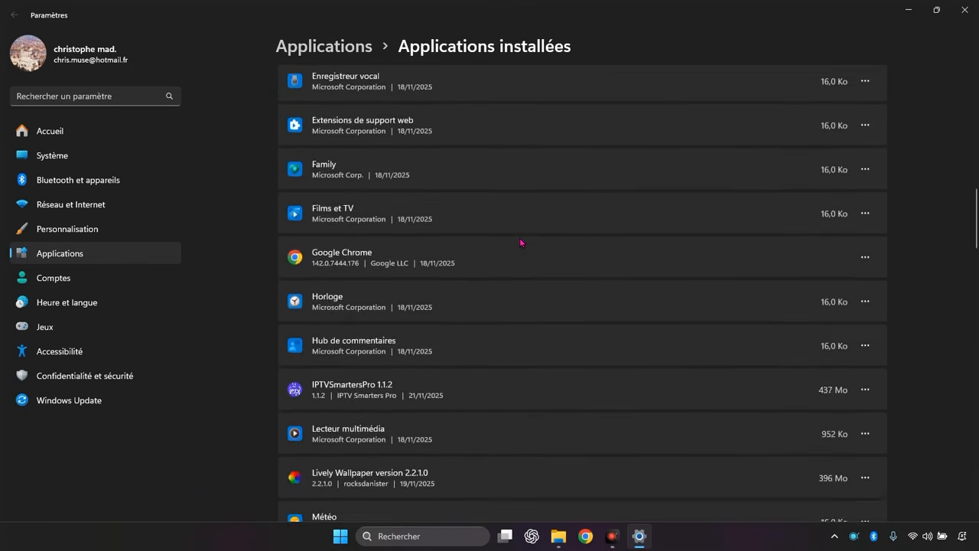
In the Xbox app's advanced options, set the background execution permission to "Jamais" and go back to the installed applications.
scroll(547, 386, "down", 20)
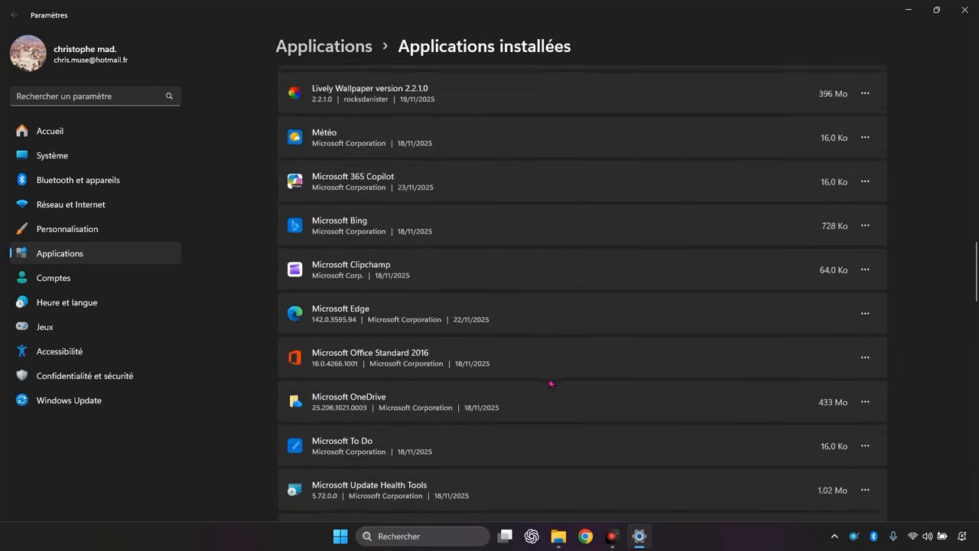
scroll(551, 385, "down", 1)
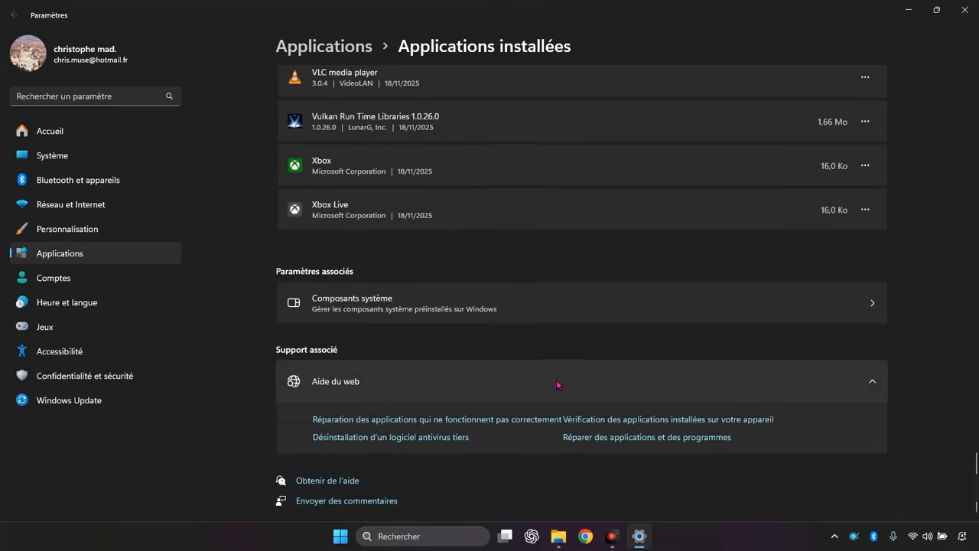
left_click(861, 211)
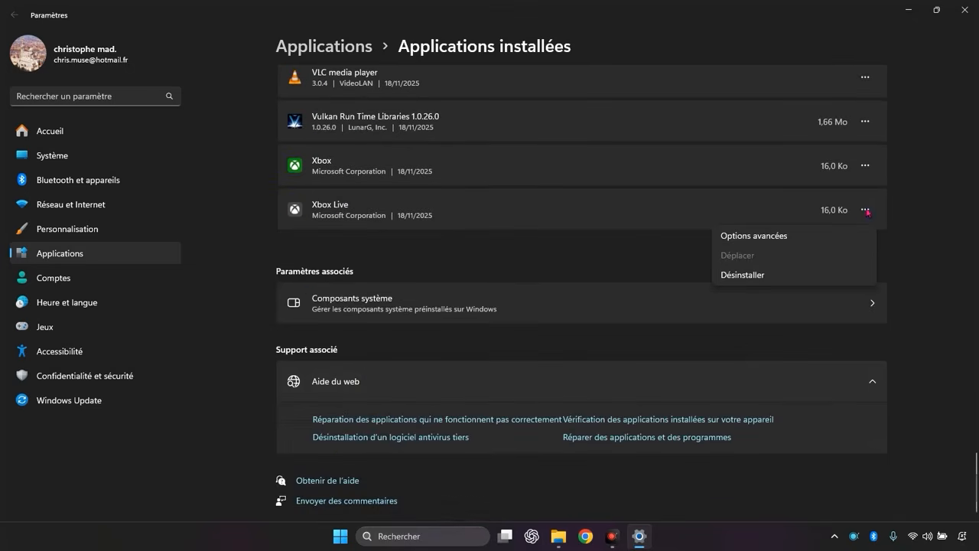
left_click(872, 171)
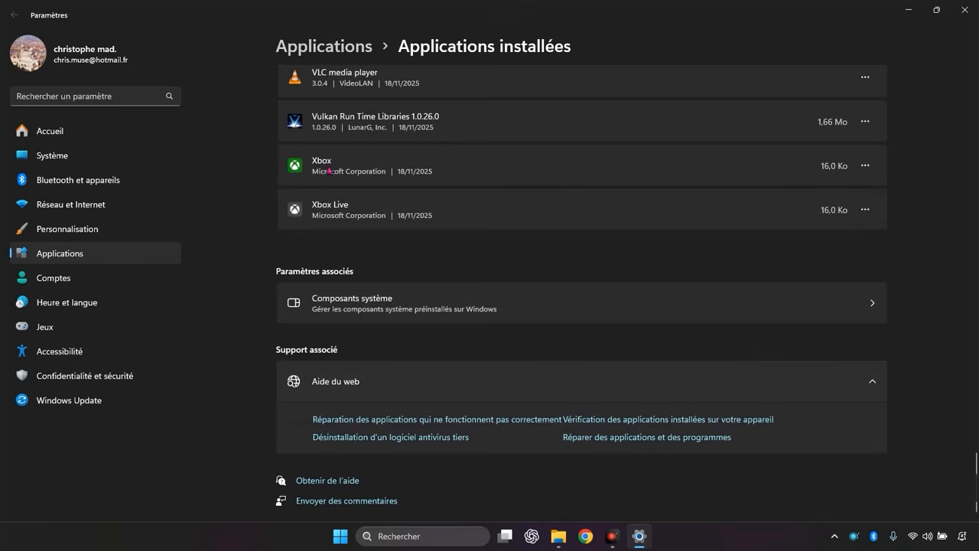
left_click(866, 166)
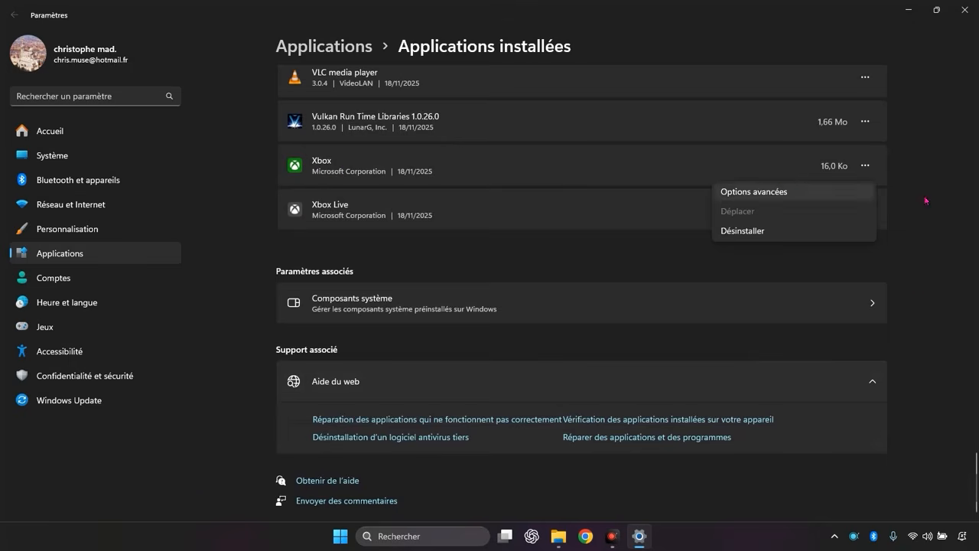
left_click(778, 191)
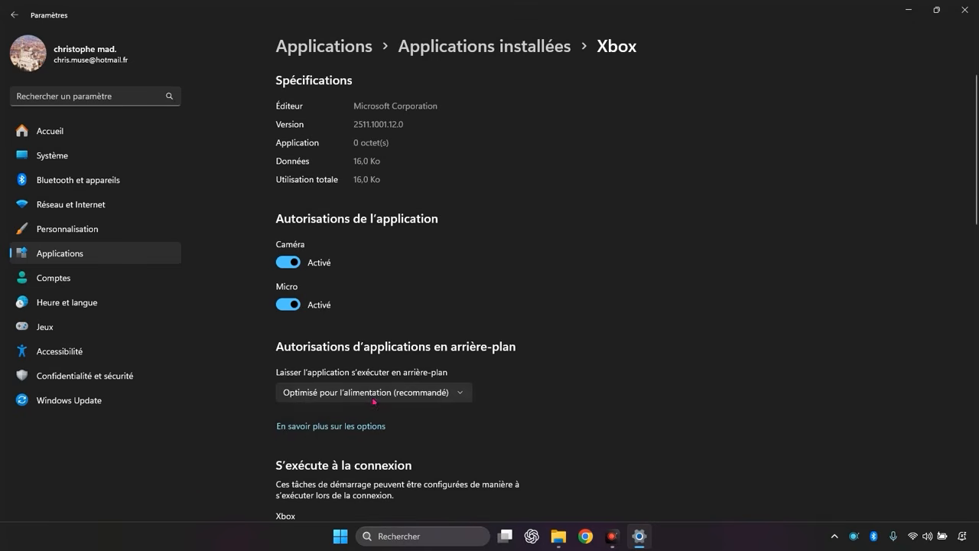
left_click(374, 398)
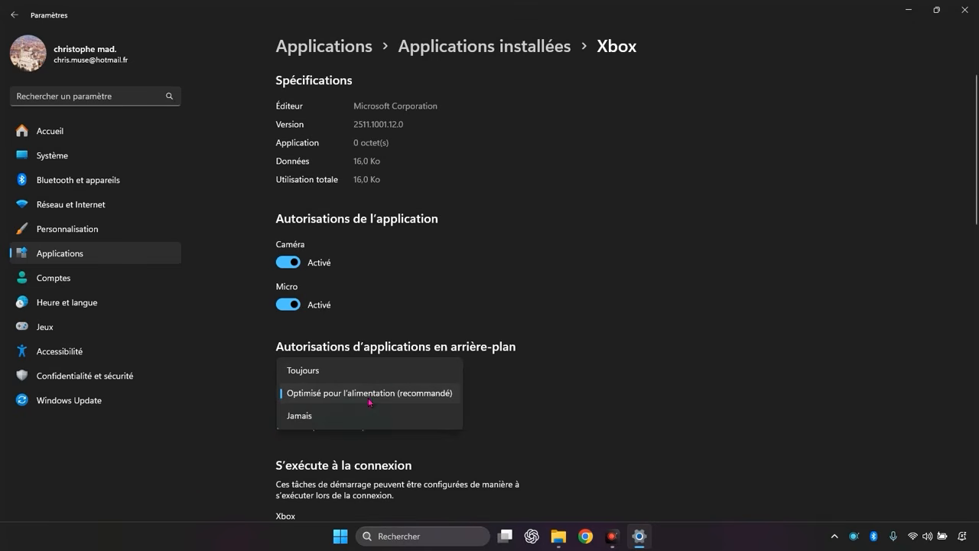
left_click(312, 418)
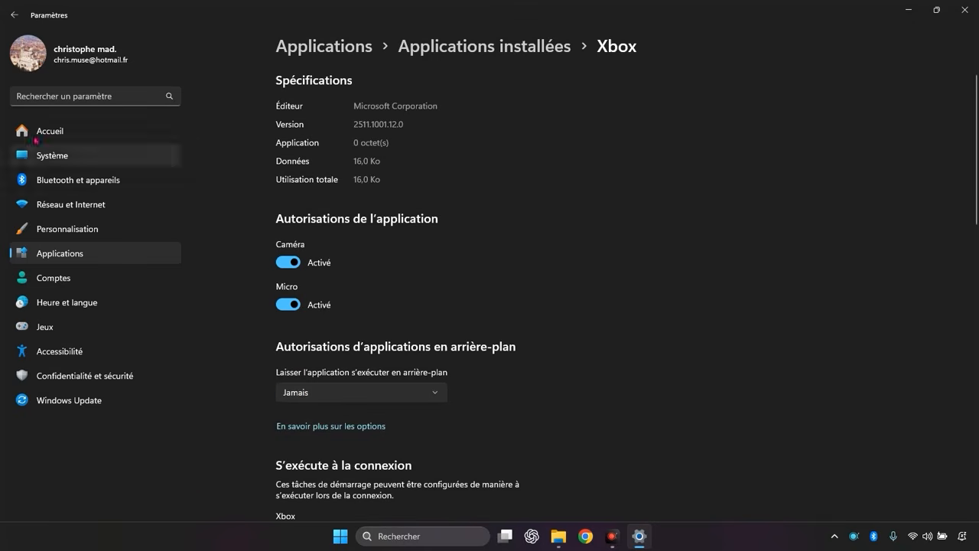
left_click(14, 14)
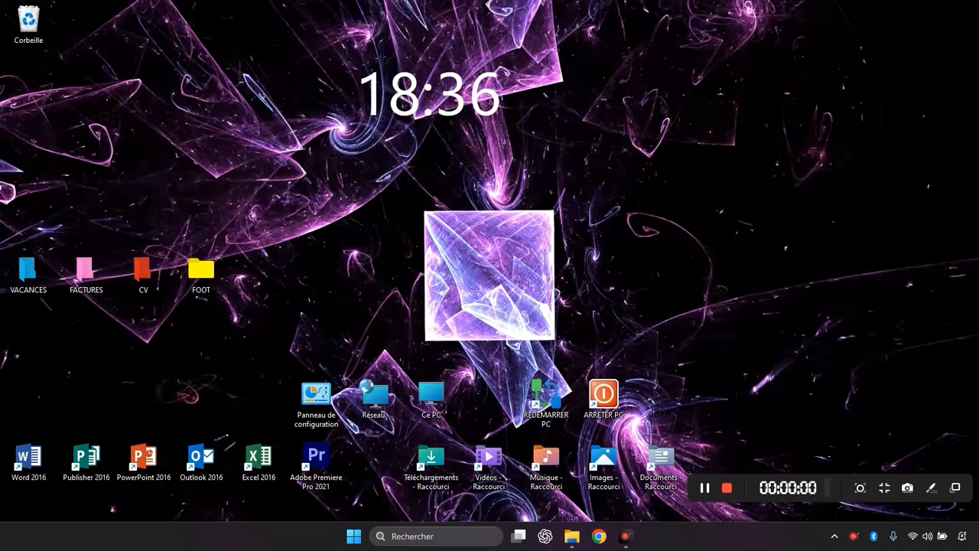
Search Windows for "jeu", open "Paramètres du mode Jeu" and turn off Mode Jeu.
left_click(413, 536)
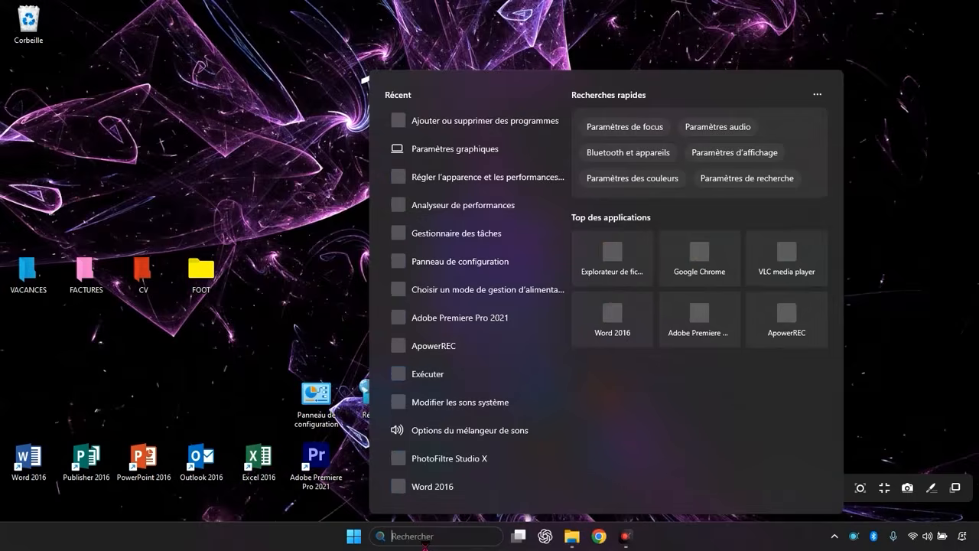
type("jeu")
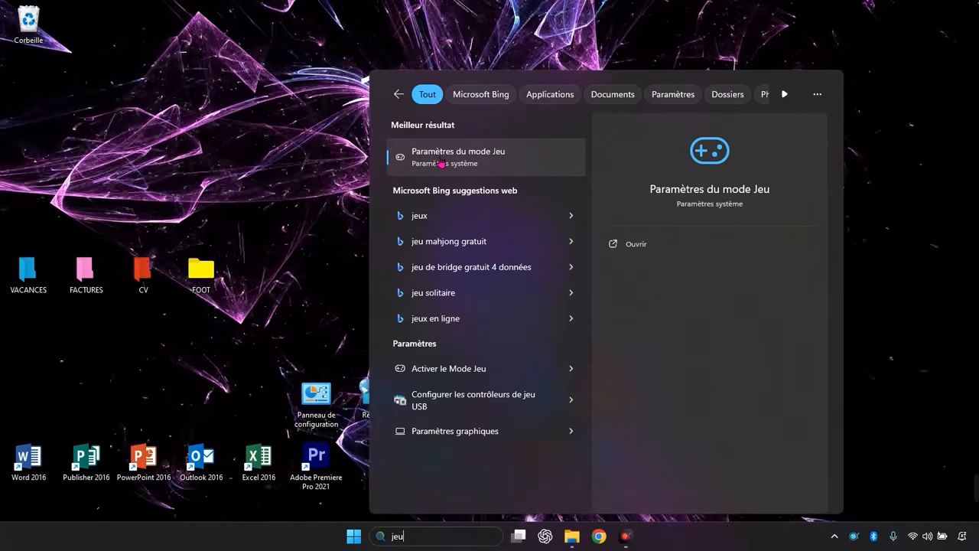
left_click(466, 163)
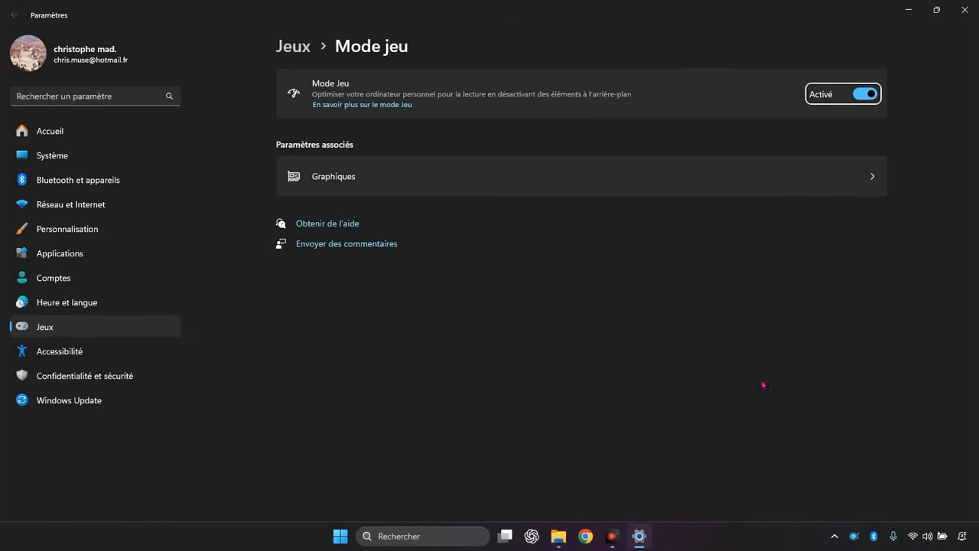
left_click(867, 99)
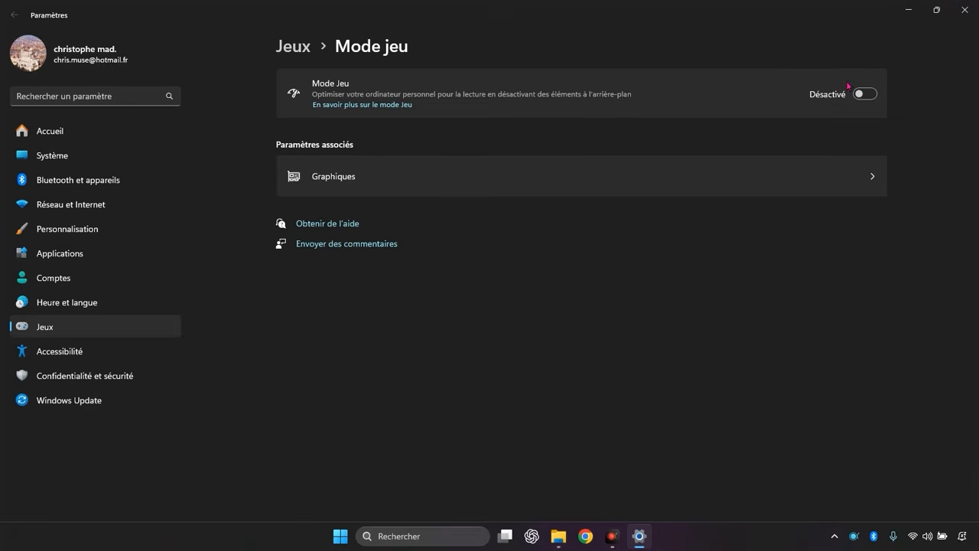
Close the game mode settings and open the Prefetch folder by running "prefetch" through Exécuter.
left_click(964, 12)
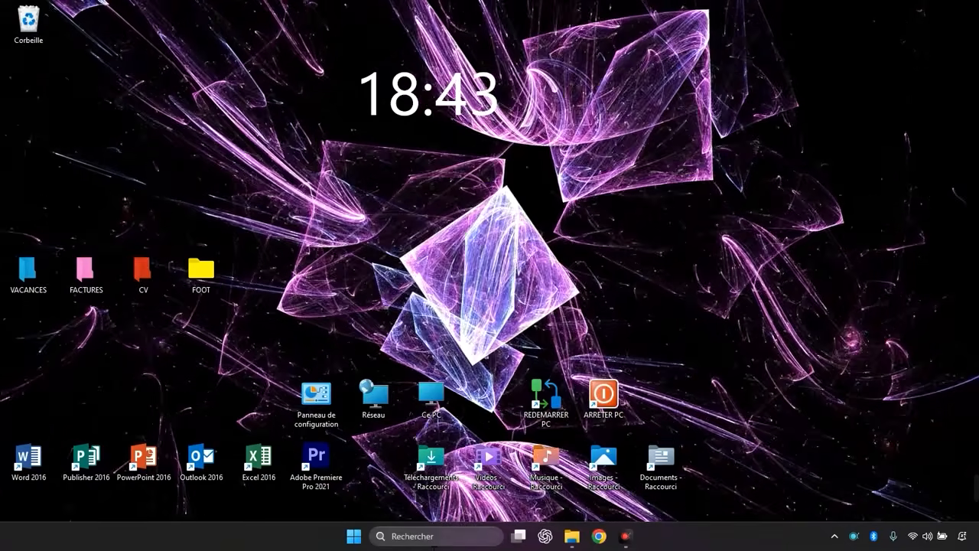
left_click(428, 536)
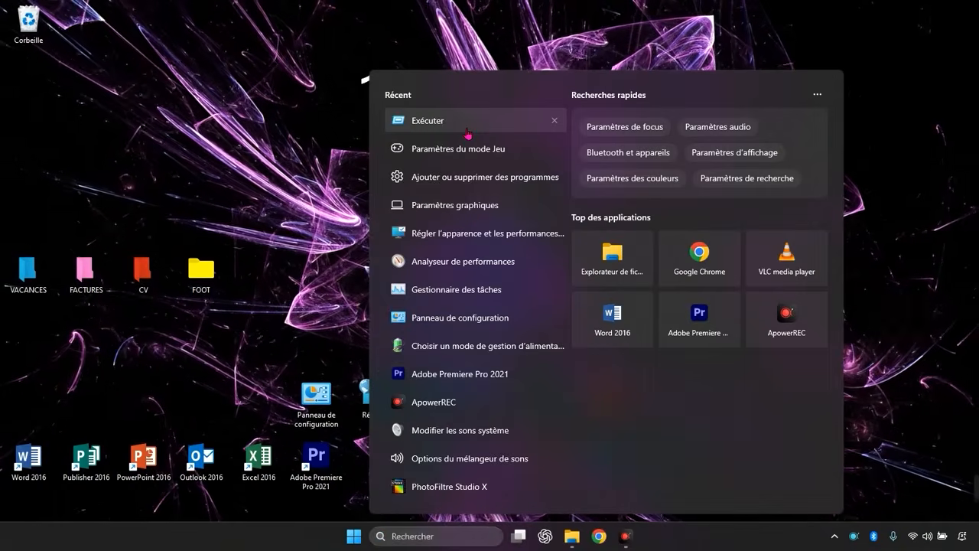
left_click(468, 122)
left_click_drag(145, 397, 466, 258)
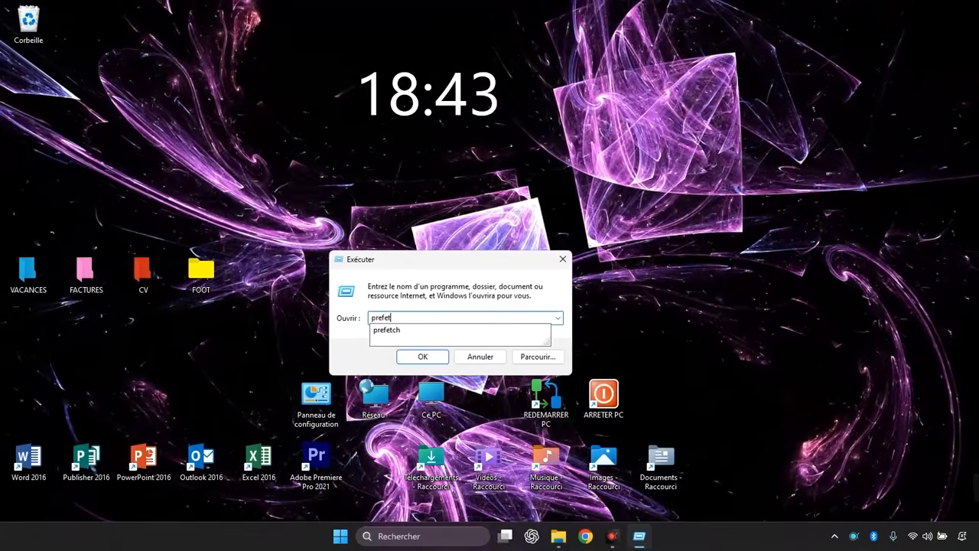
left_click(440, 330)
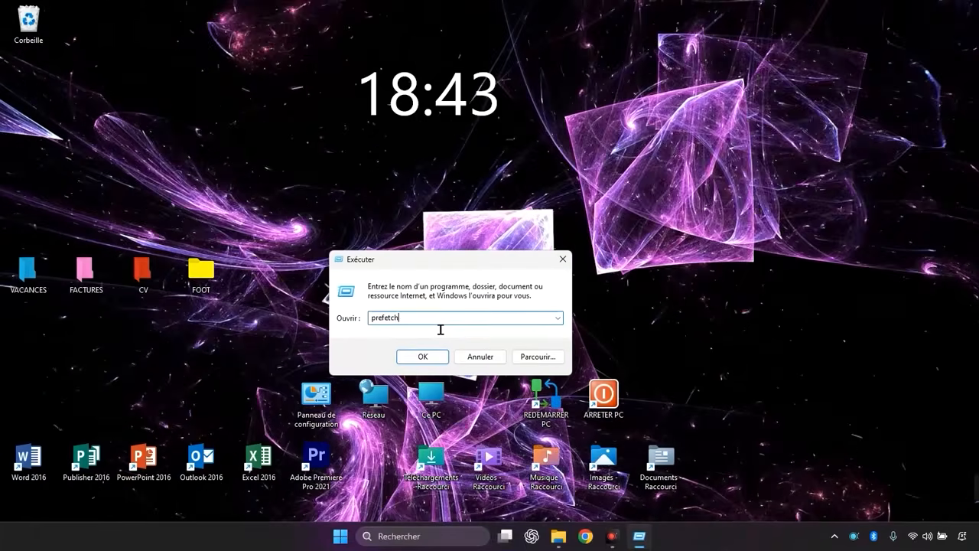
key("Return")
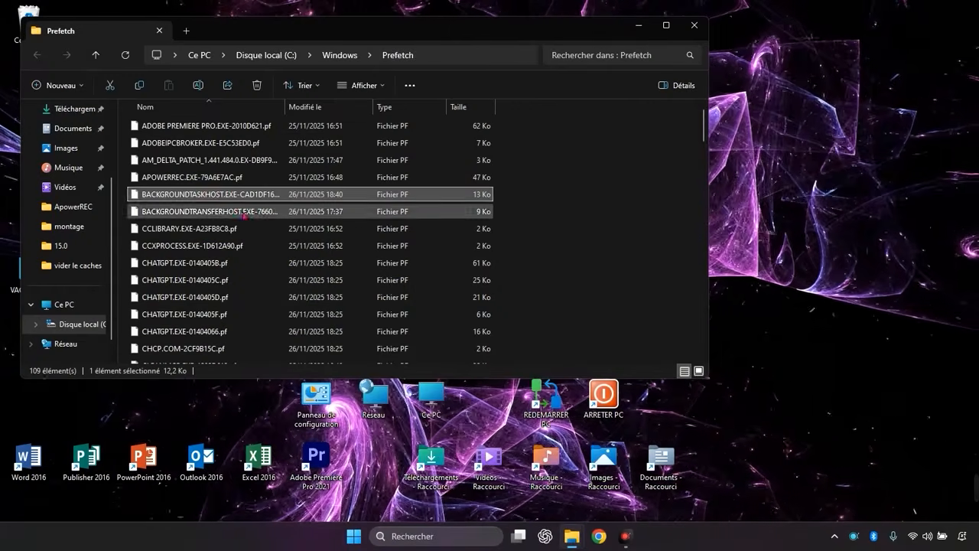
Select all the files in the Windows Prefetch folder and delete them.
scroll(301, 231, "down", 4)
scroll(301, 232, "down", 15)
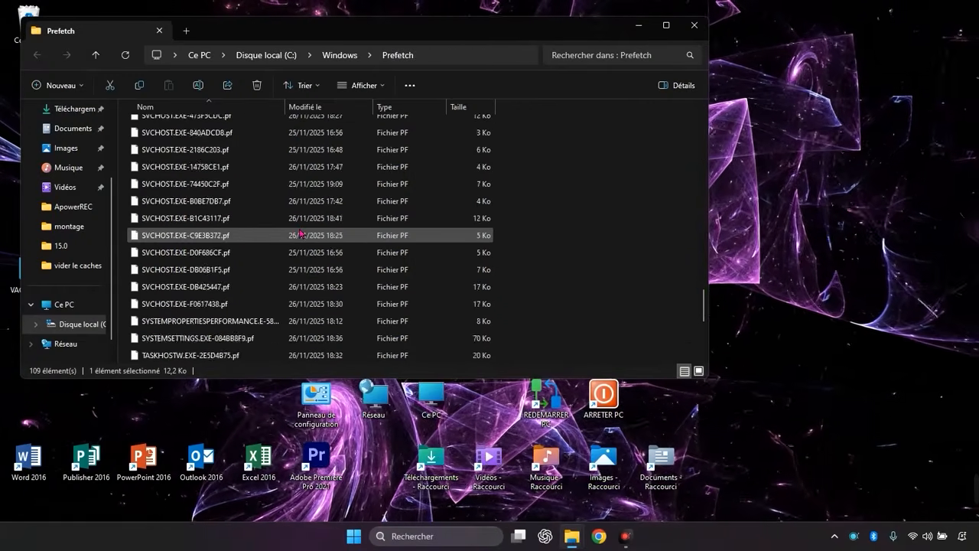
scroll(301, 232, "up", 14)
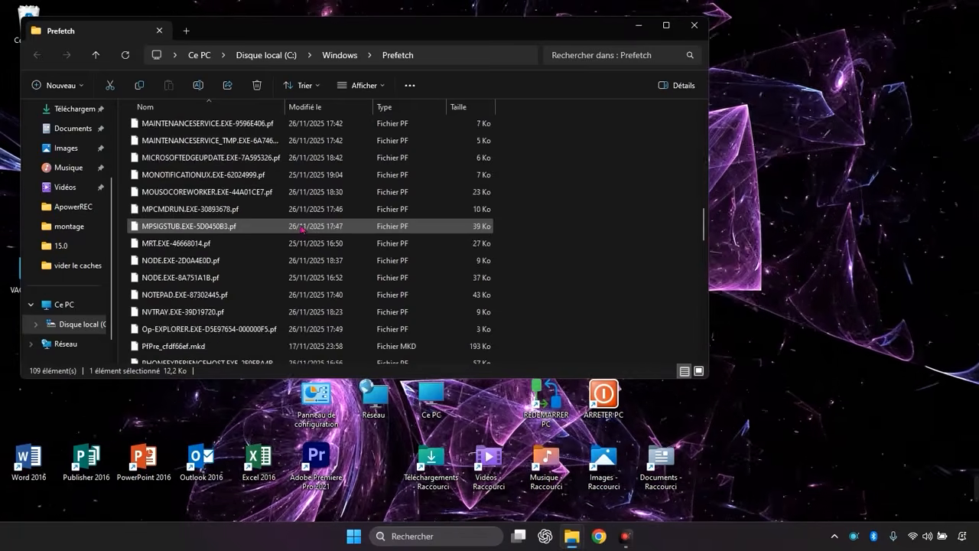
left_click(279, 175)
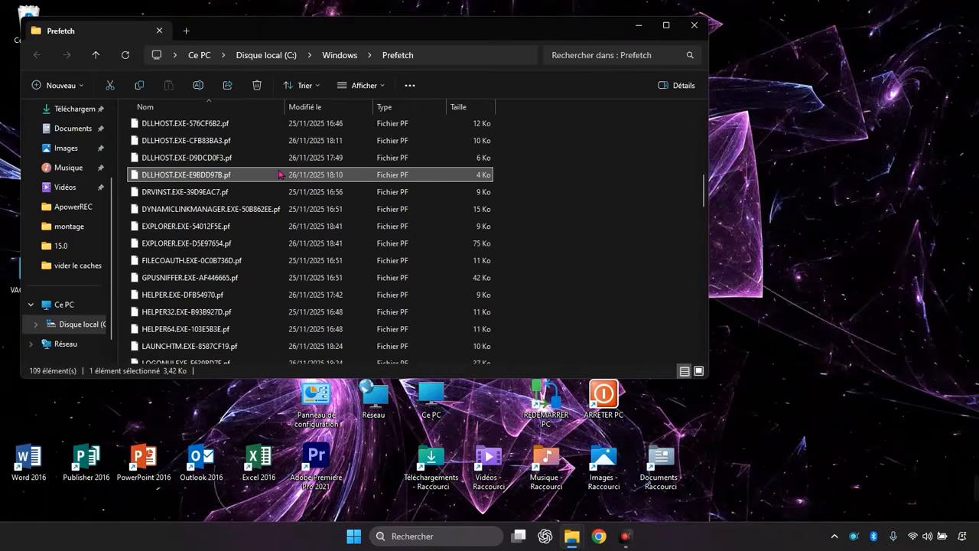
key("ctrl+a")
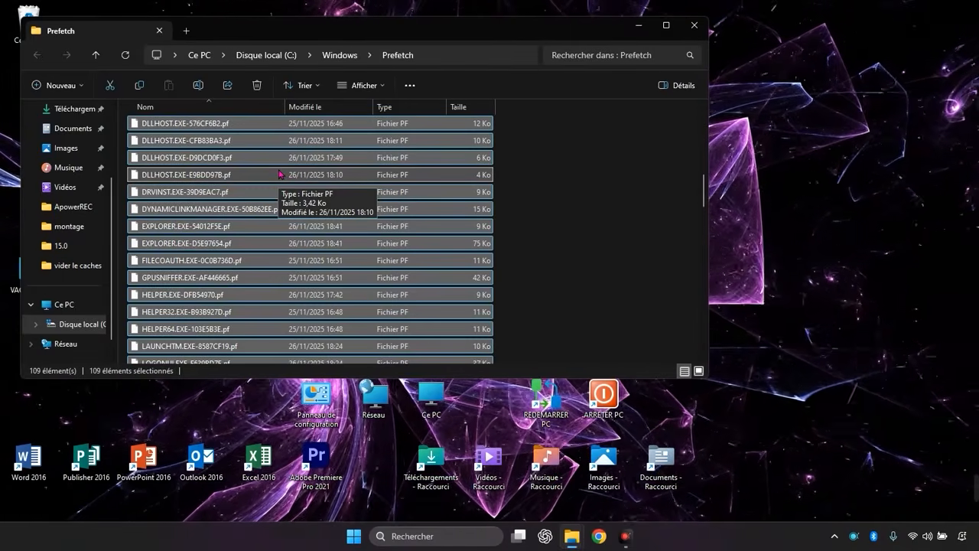
right_click(280, 174)
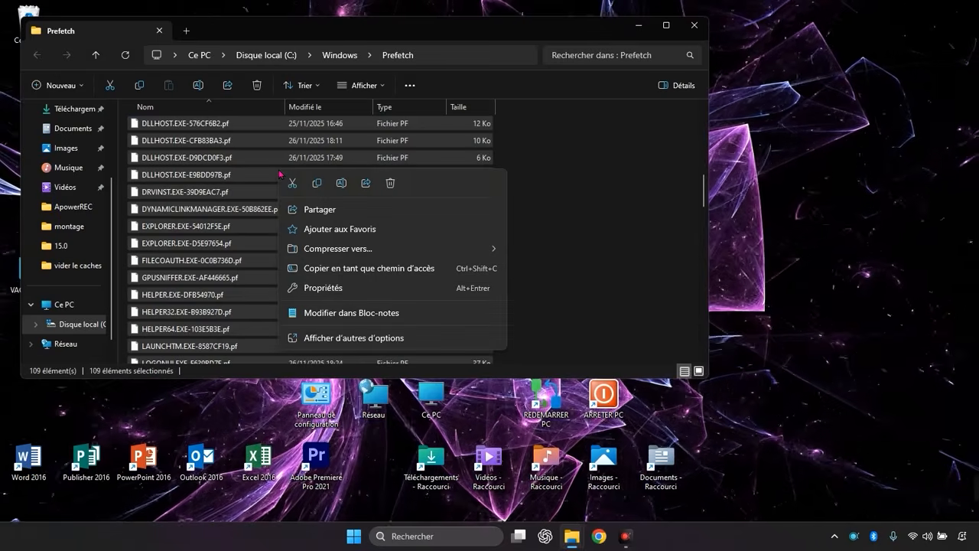
left_click(391, 184)
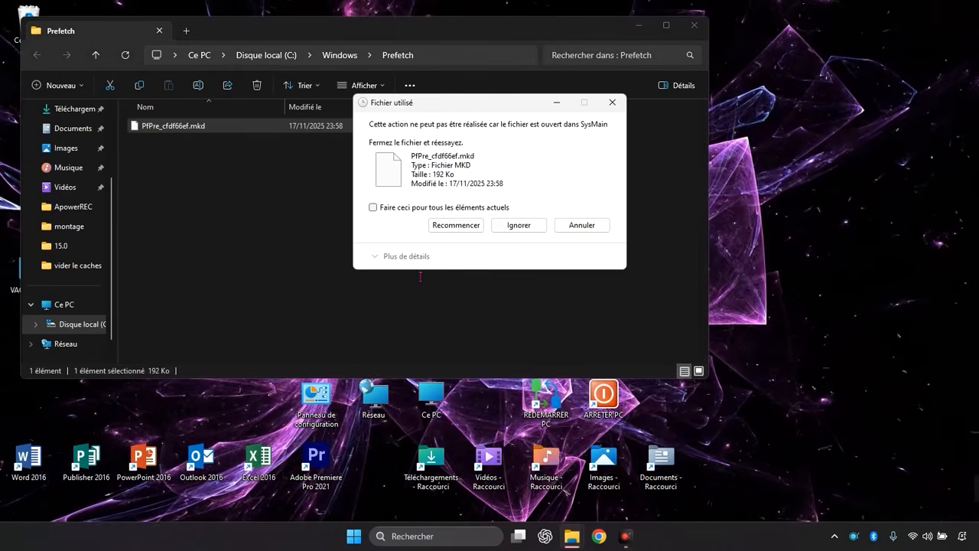
Ignore the file in use, applying this choice to all current items, and close the Prefetch folder.
left_click(440, 207)
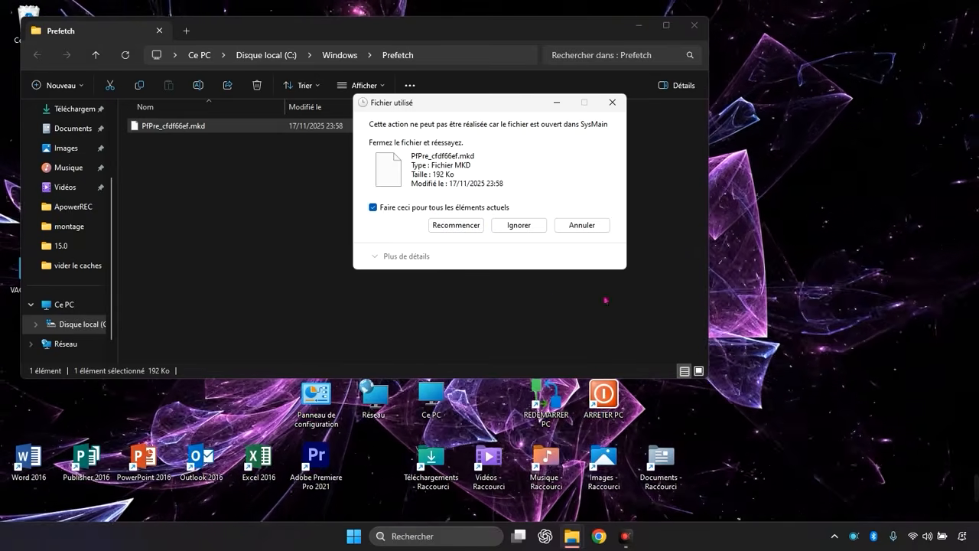
left_click(537, 224)
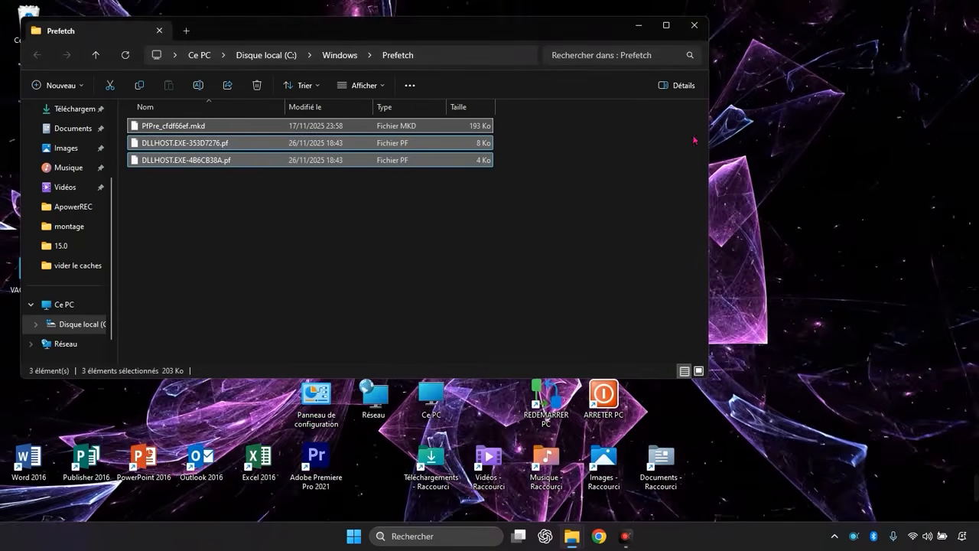
left_click(694, 25)
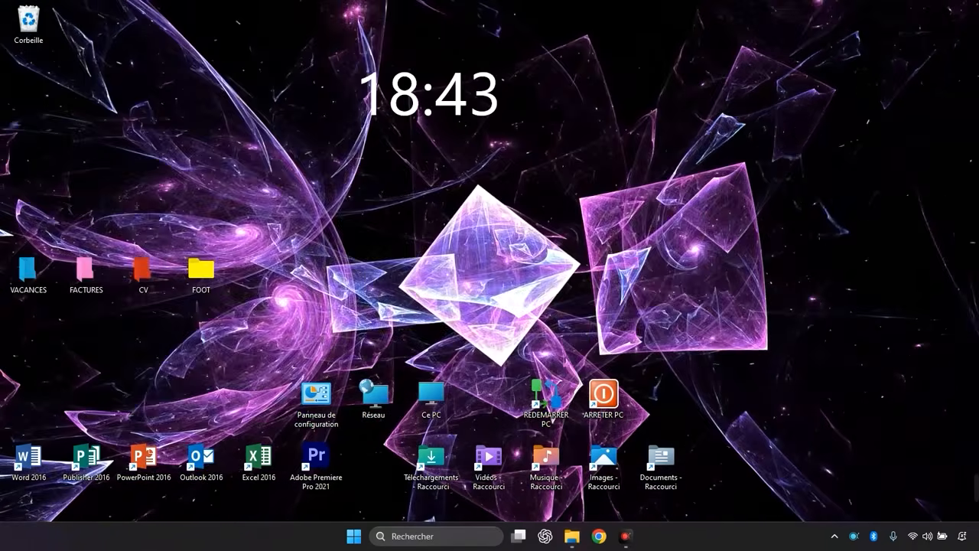
left_click(433, 535)
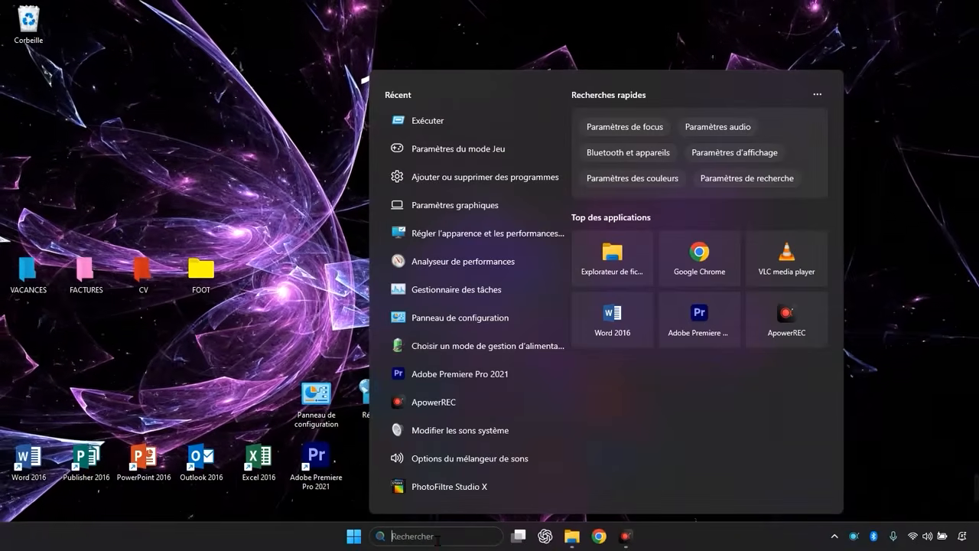
type("terminal")
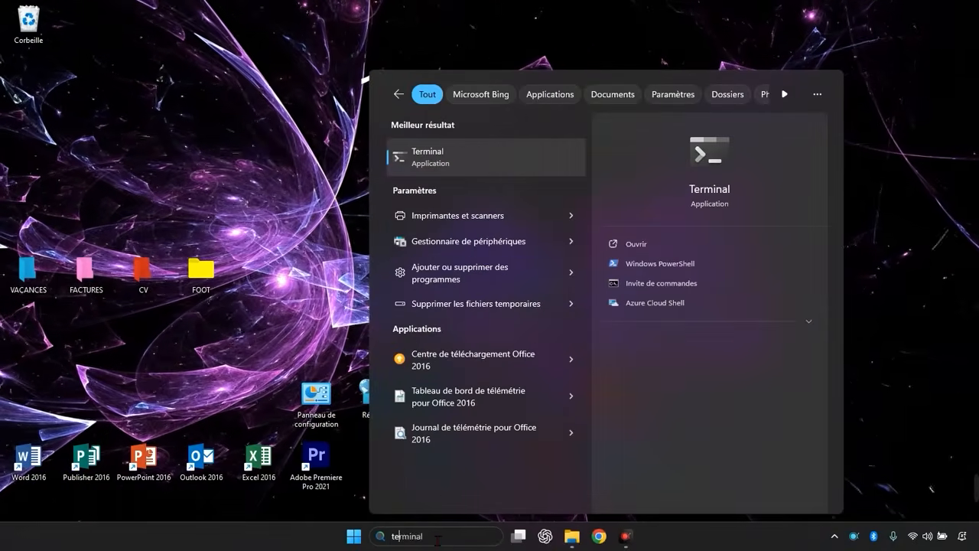
key("BackSpace")
type("cmd")
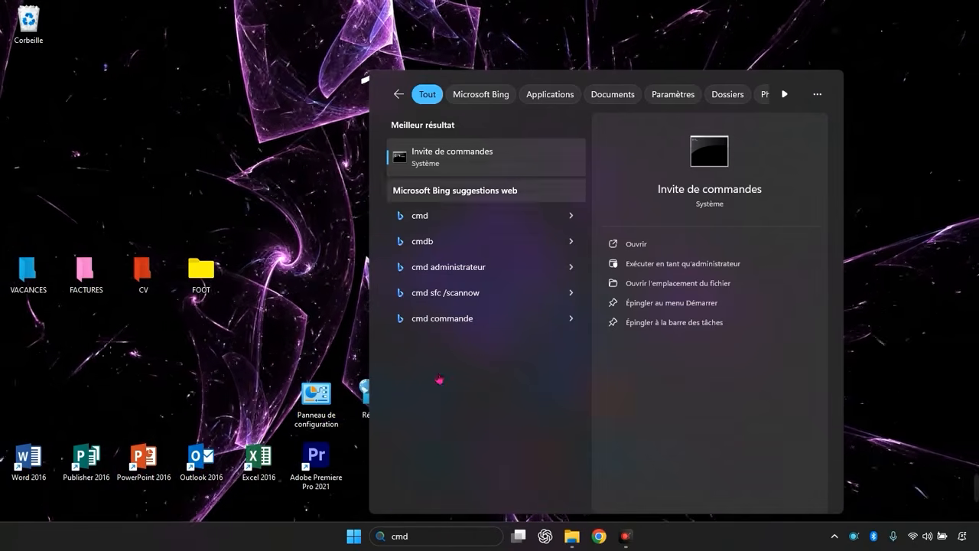
Search Windows for Exécuter and use it to run "temp", opening the Windows Temp folder.
type("exce")
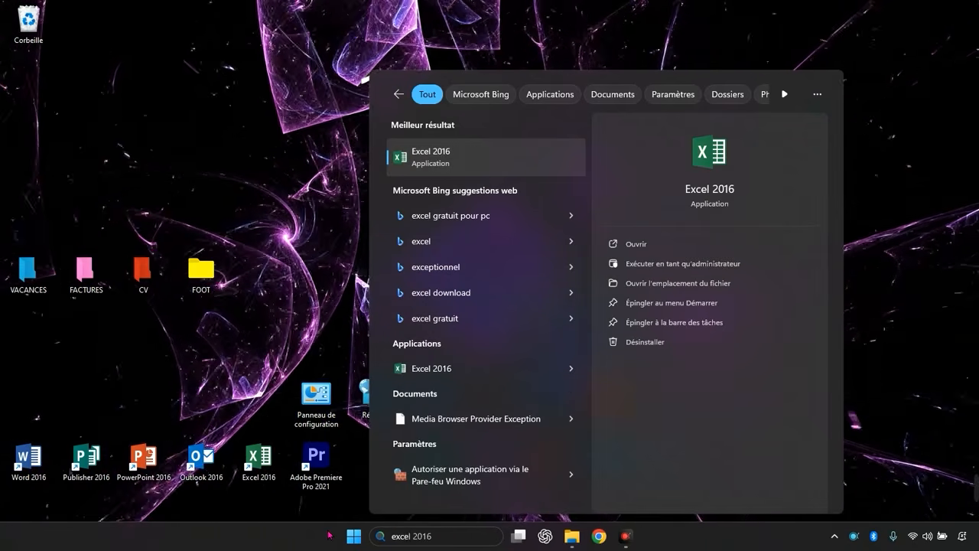
key("BackSpace")
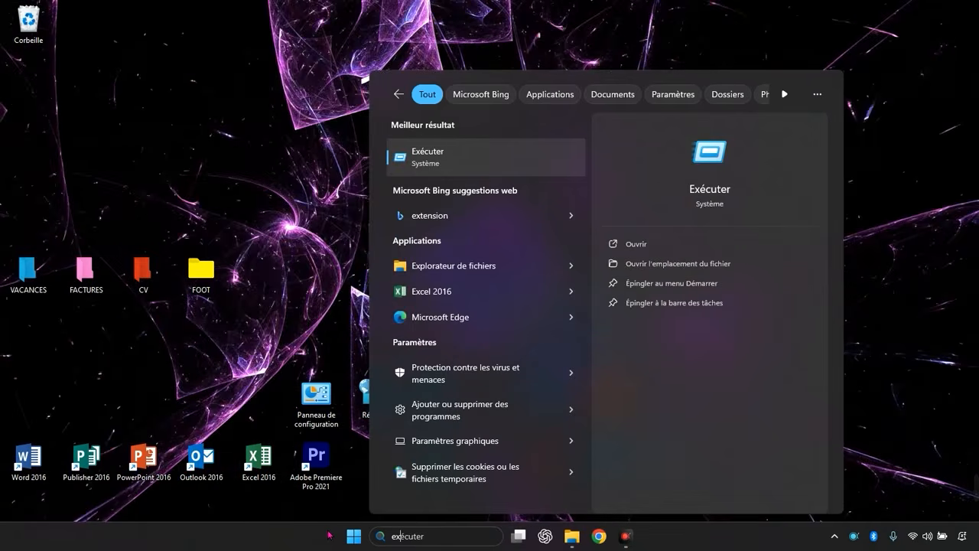
left_click(475, 162)
type("te")
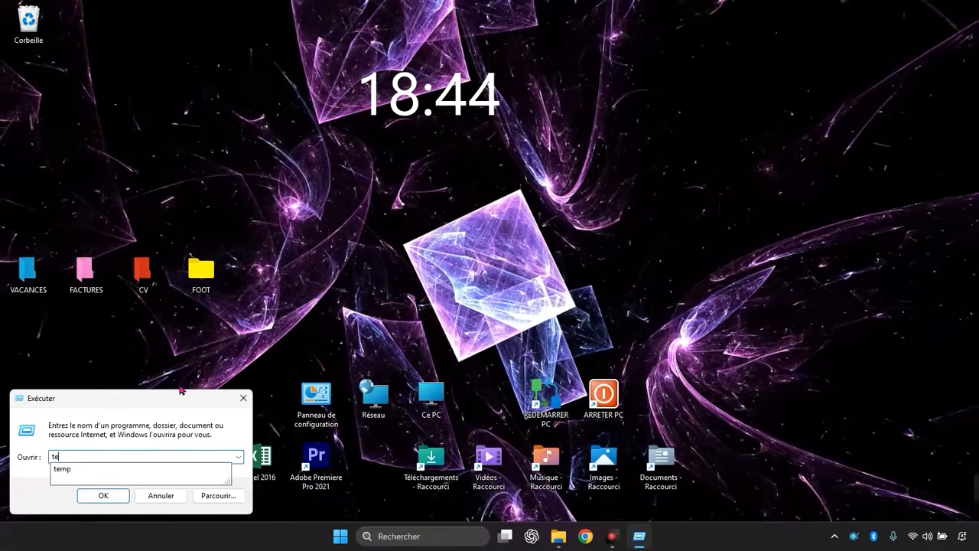
type("mp")
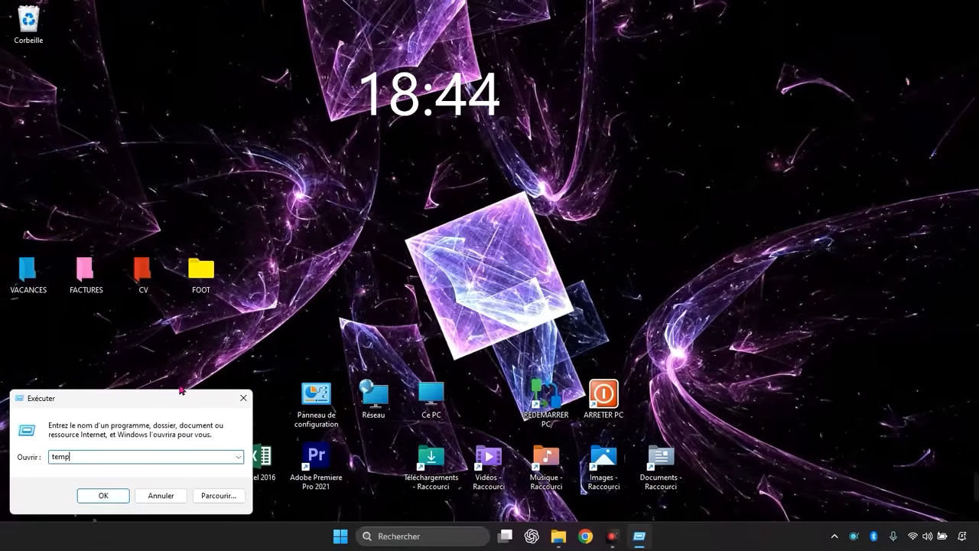
left_click(102, 495)
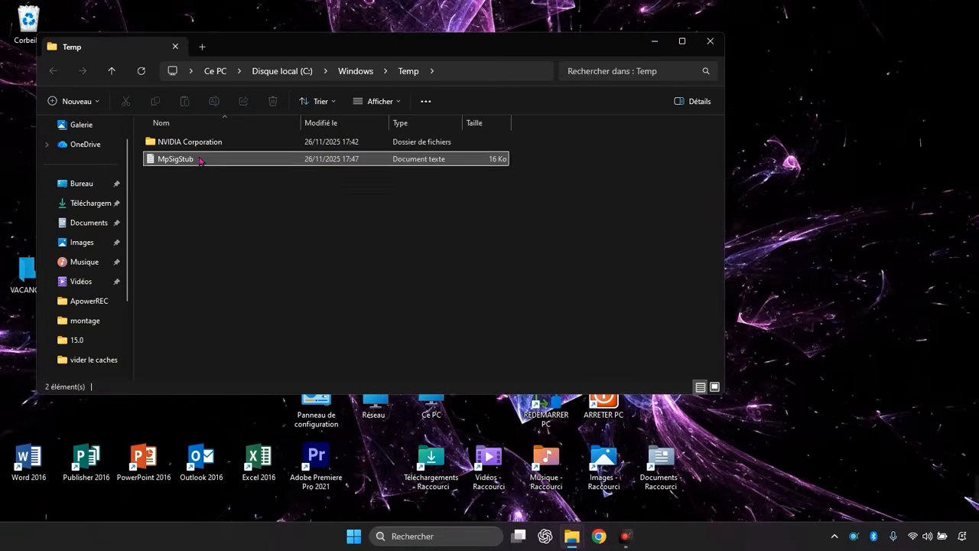
Delete everything in the Windows Temp folder and close its window.
key("ctrl+a")
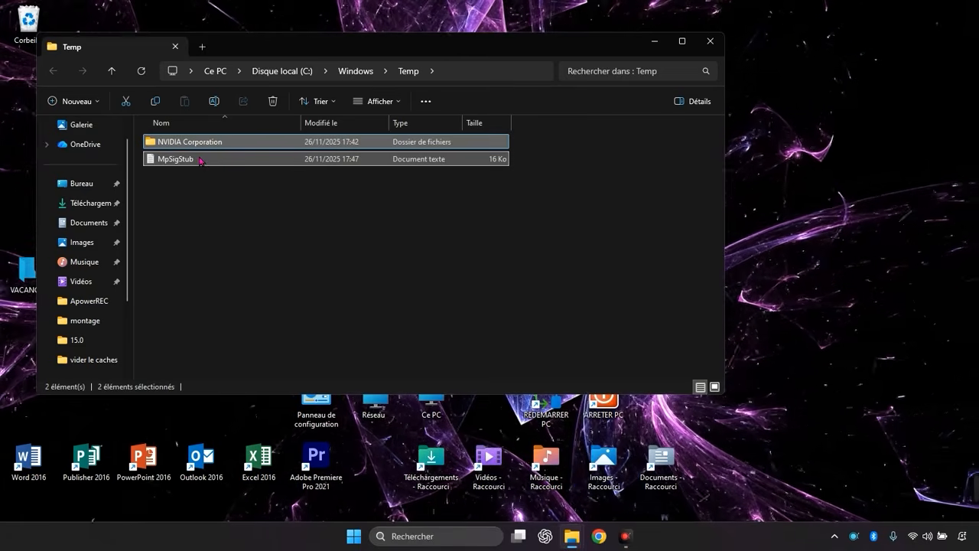
right_click(200, 160)
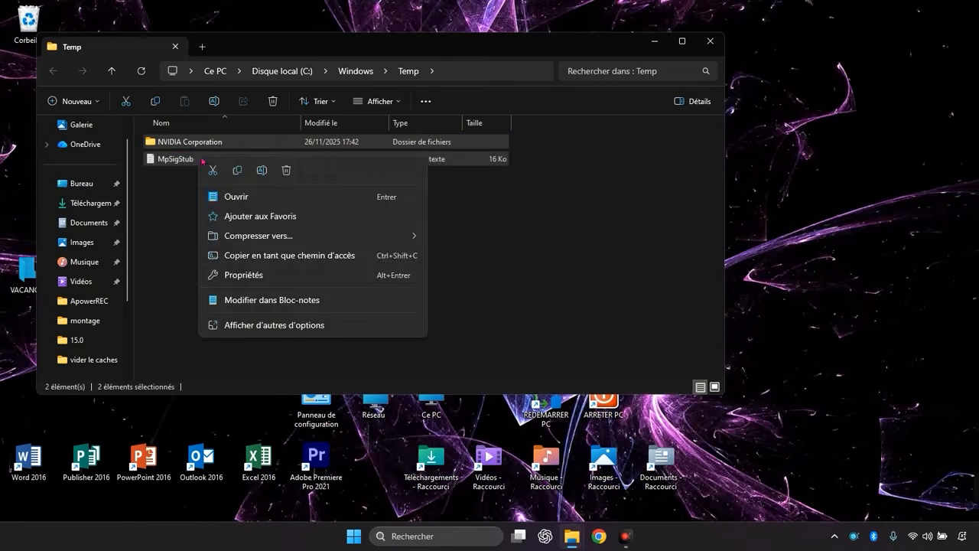
left_click(287, 170)
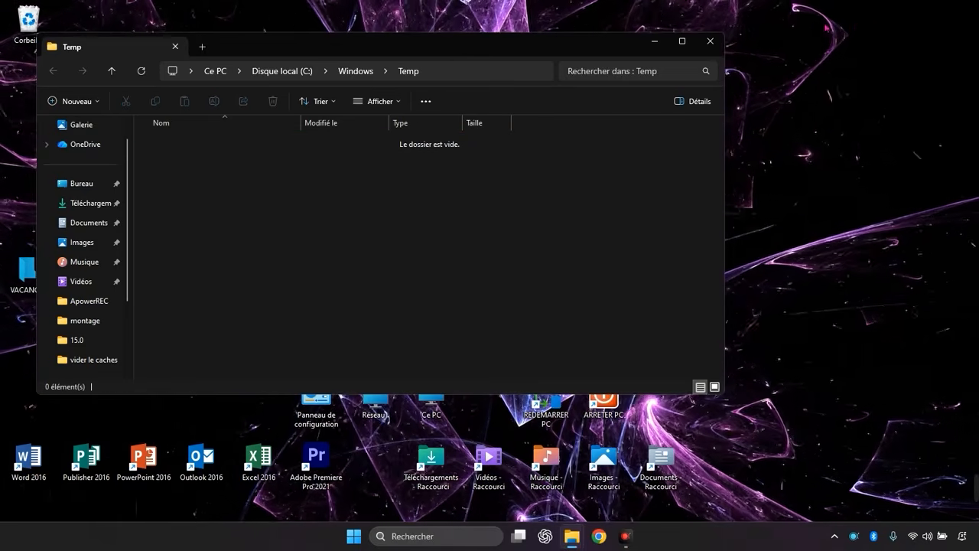
left_click(706, 40)
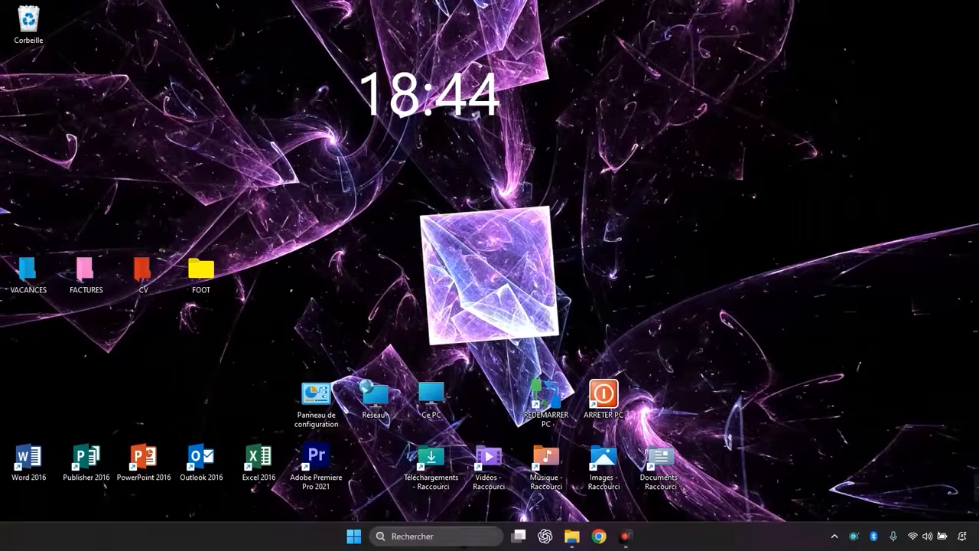
Open the user's AppData temporary folder by running "%temp%" through Exécuter and look through its contents.
left_click(462, 537)
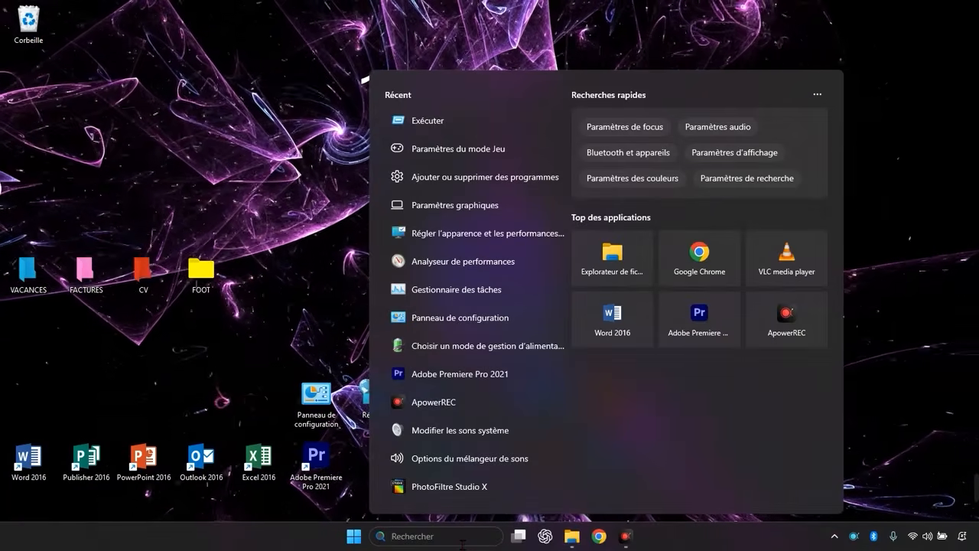
type("%")
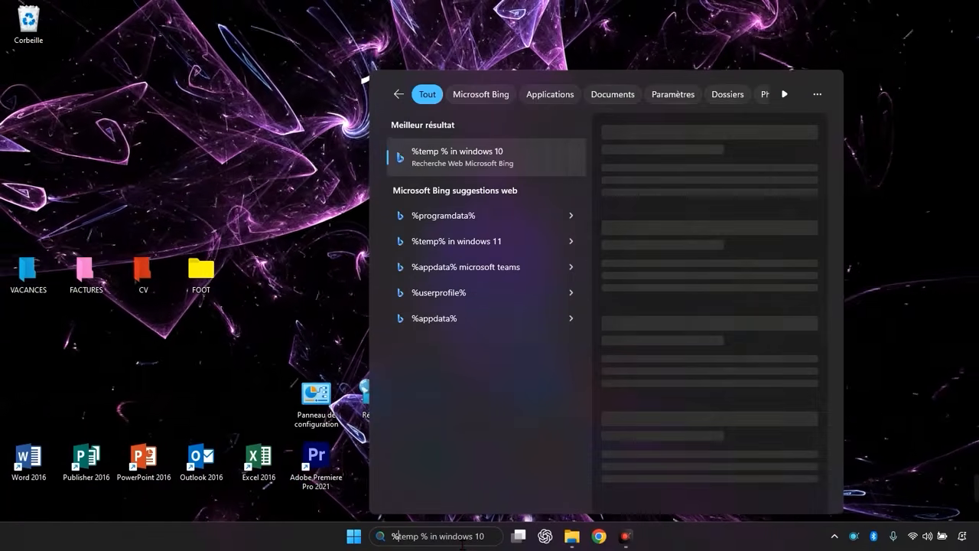
key("BackSpace")
type("execu")
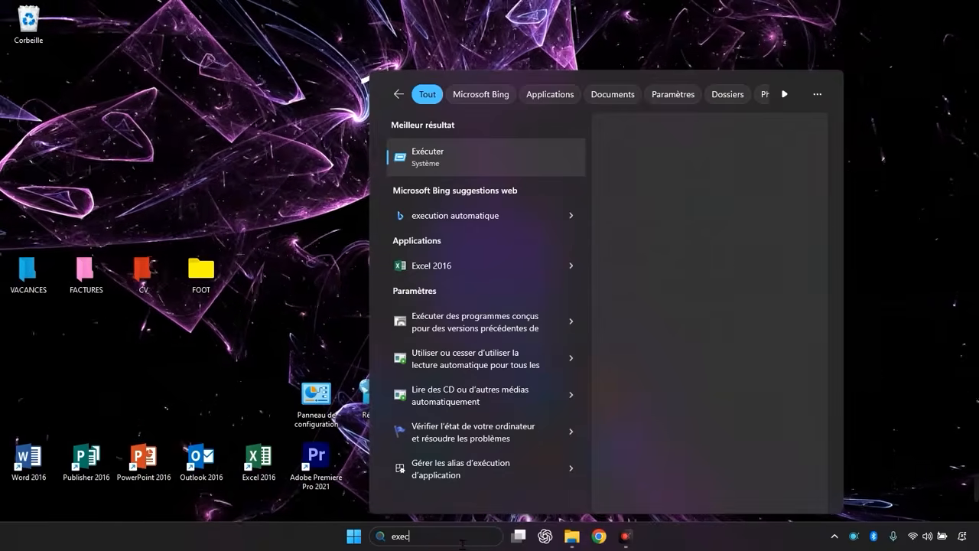
key("Return")
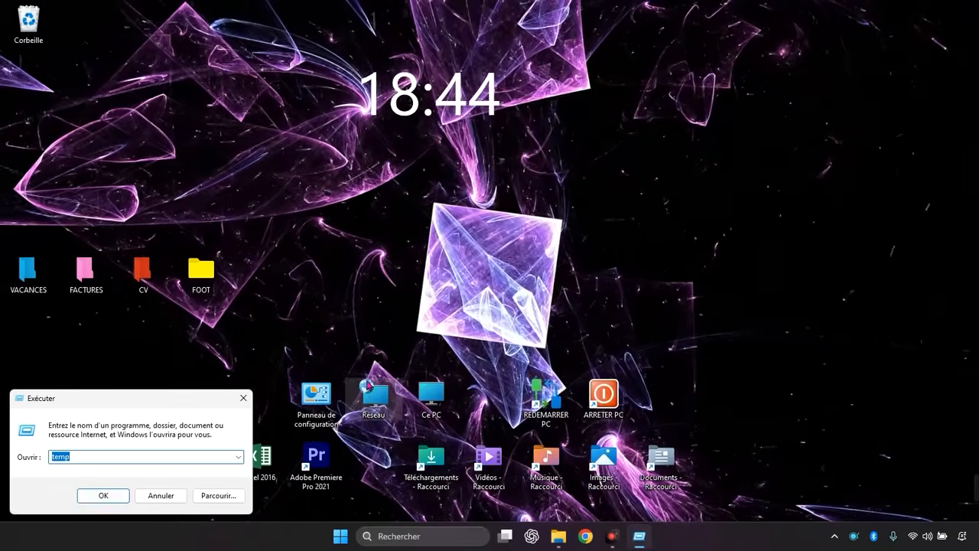
type("%")
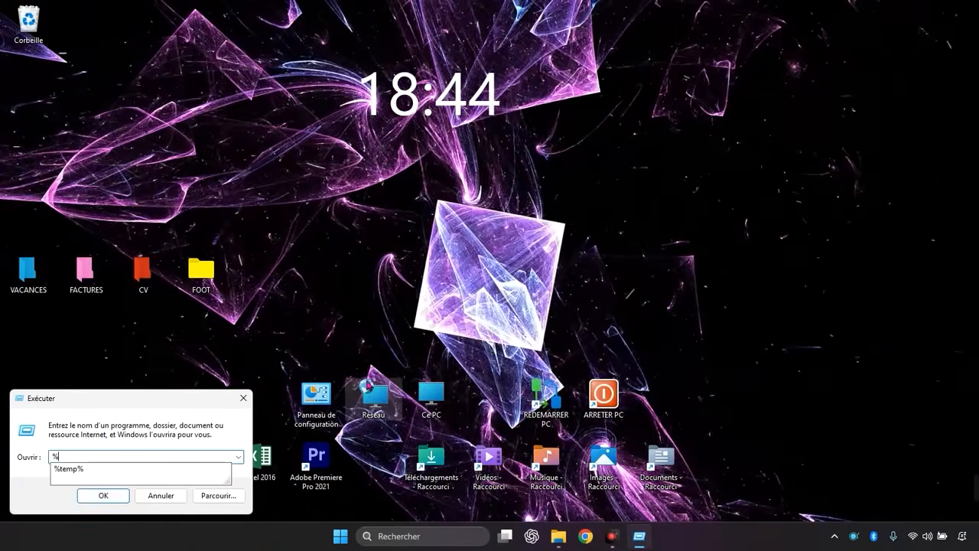
type("temps")
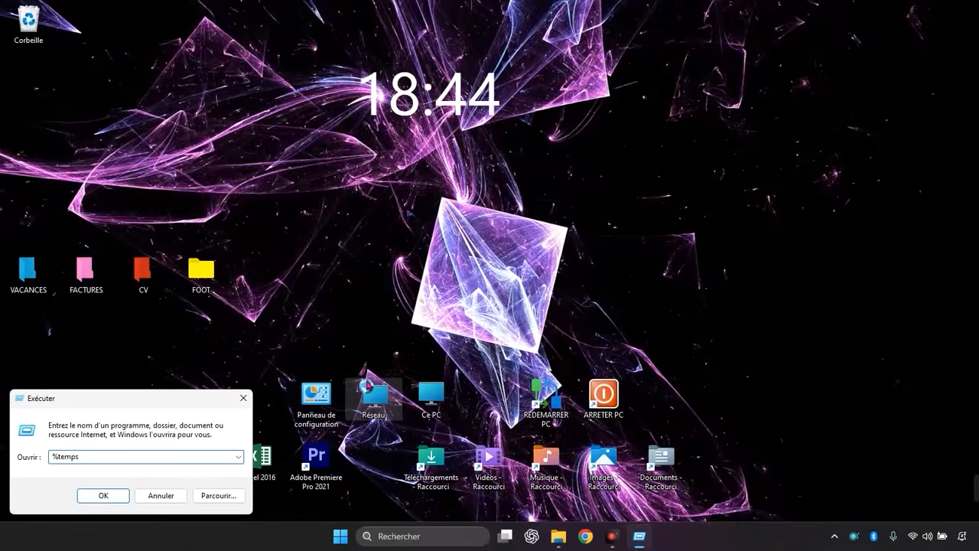
key("BackSpace")
type("%")
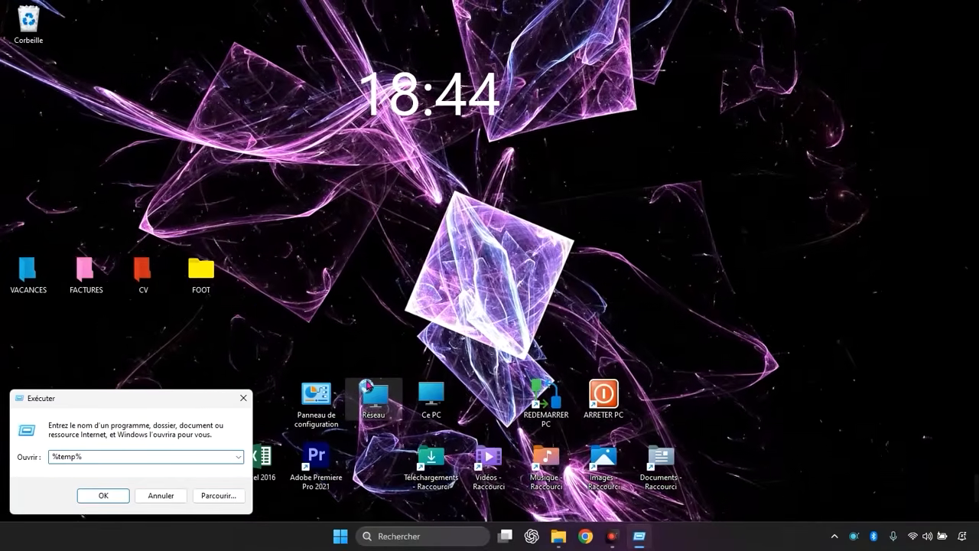
key("Return")
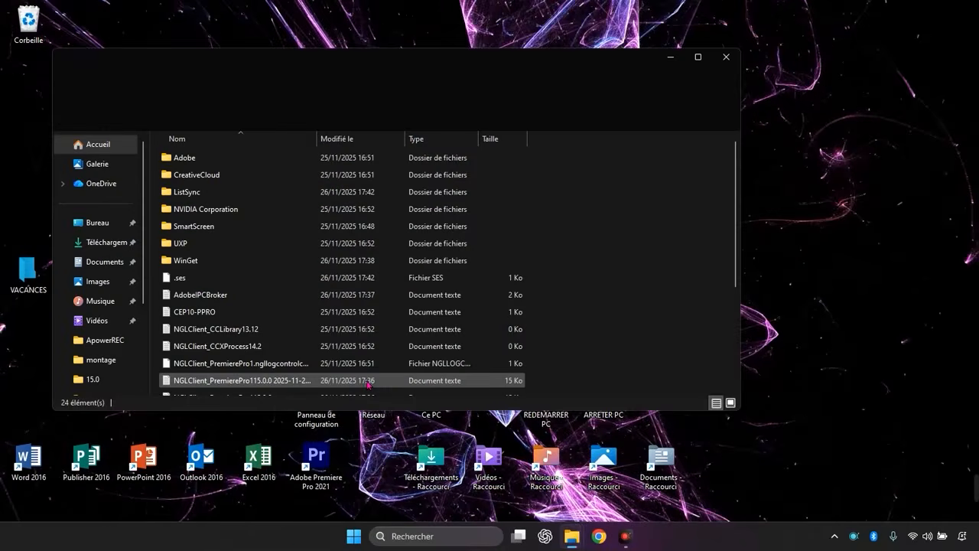
scroll(290, 270, "down", 3)
scroll(291, 269, "up", 3)
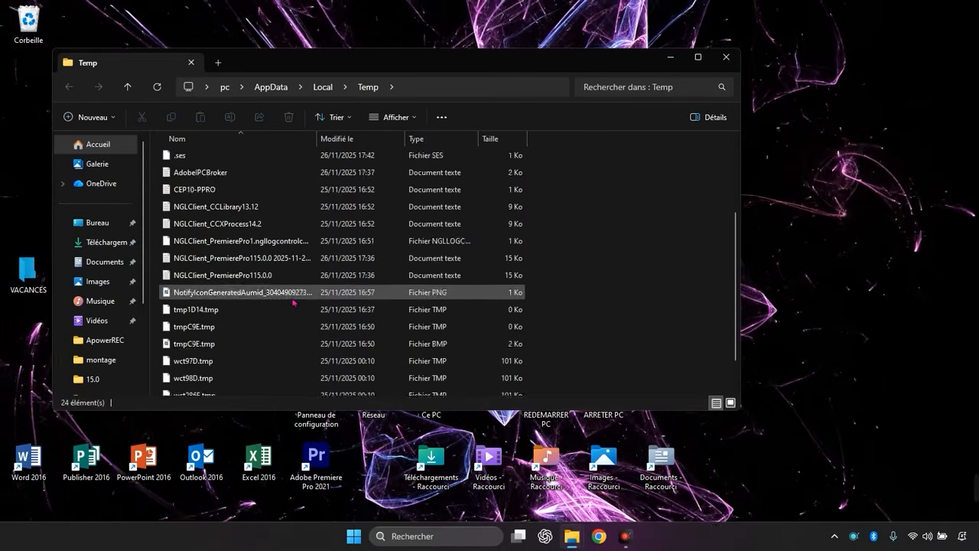
Delete everything in the user's AppData Temp folder, ignoring all files in use, and close the folder window.
left_click(281, 244)
key("ctrl+a")
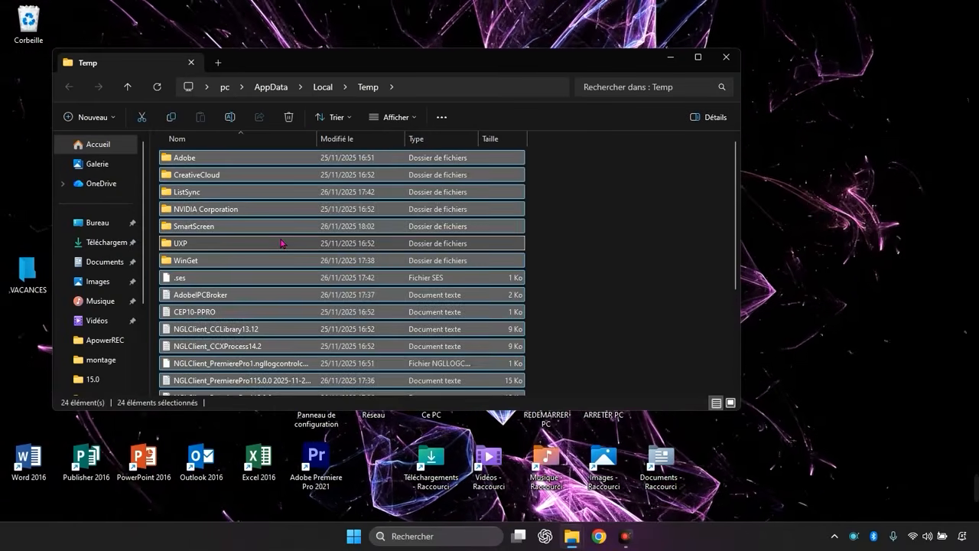
right_click(281, 243)
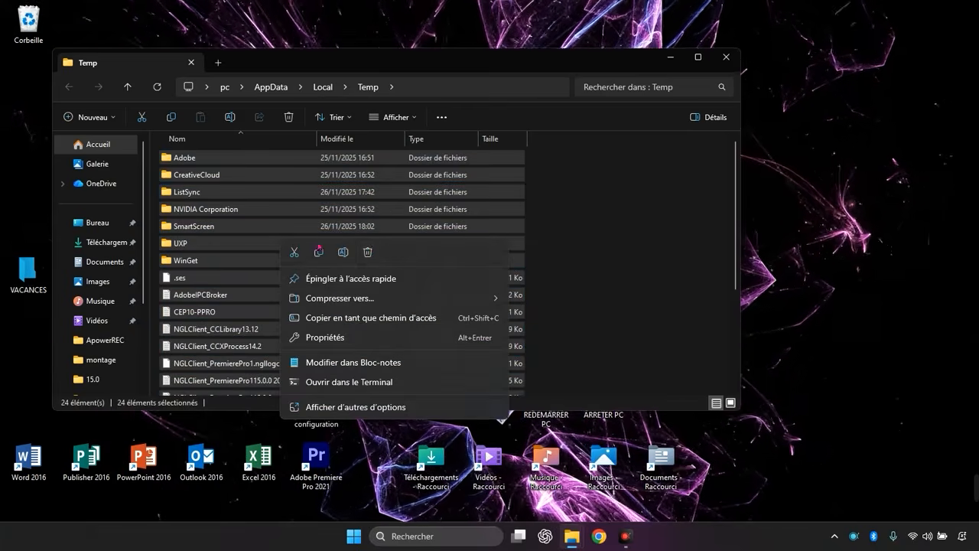
left_click(368, 252)
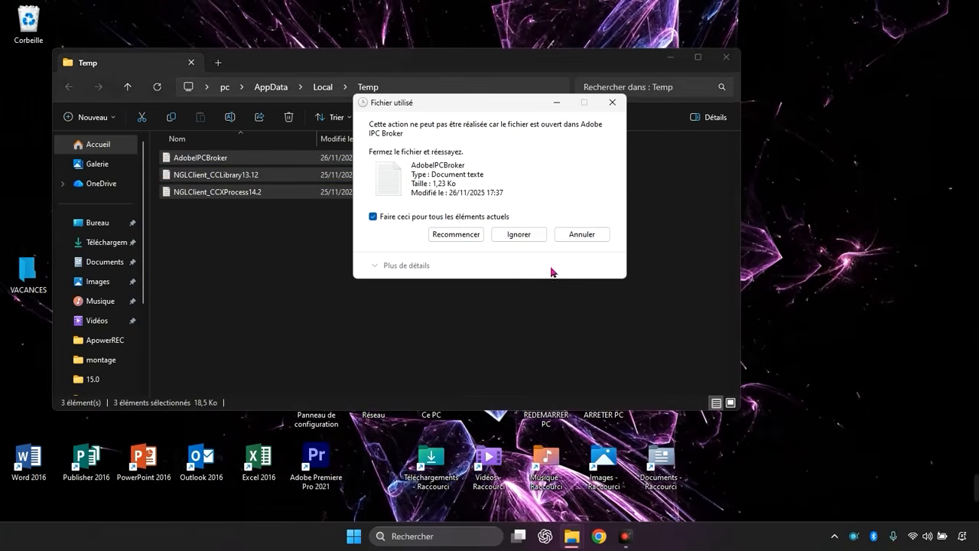
left_click(514, 236)
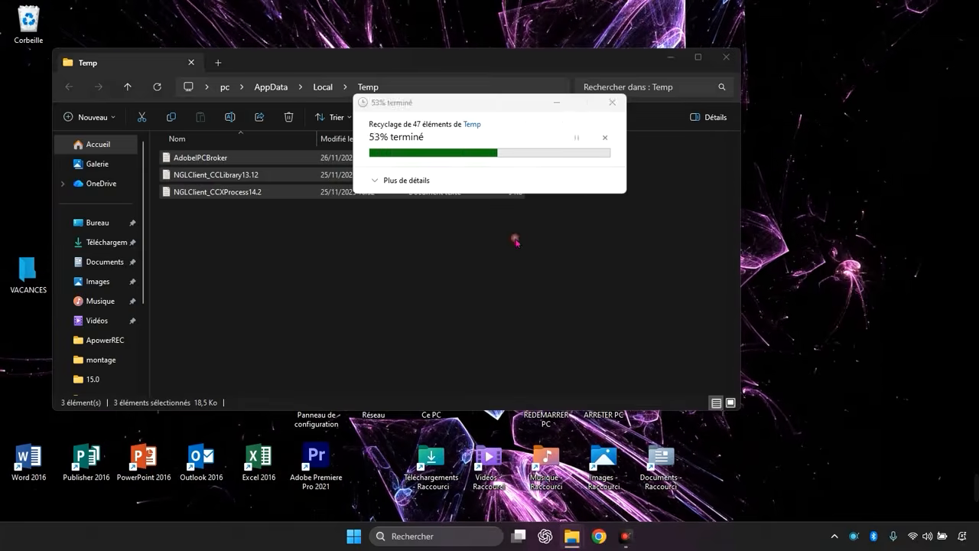
left_click(732, 63)
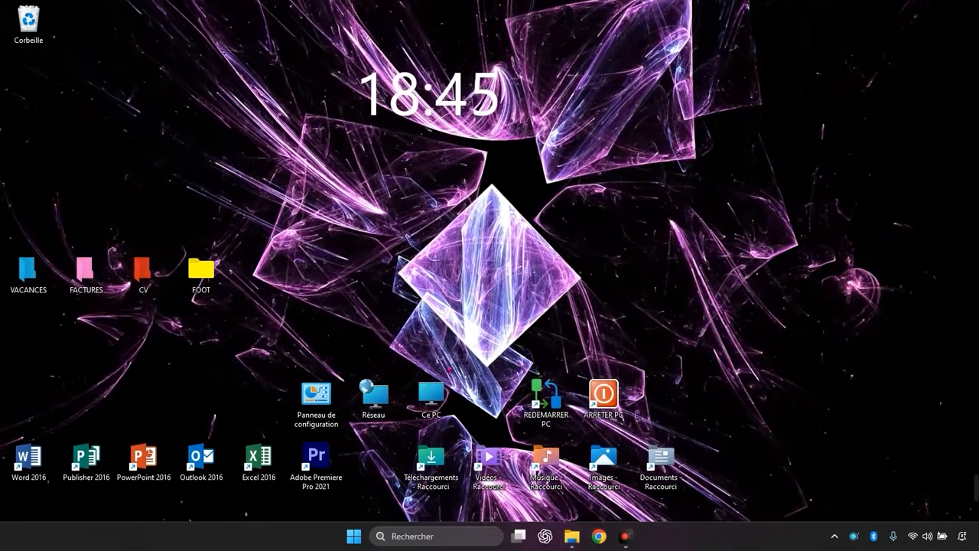
Search Windows for Exécuter and use it to run "cleanmgr", opening Disk Cleanup for drive C:.
left_click(427, 536)
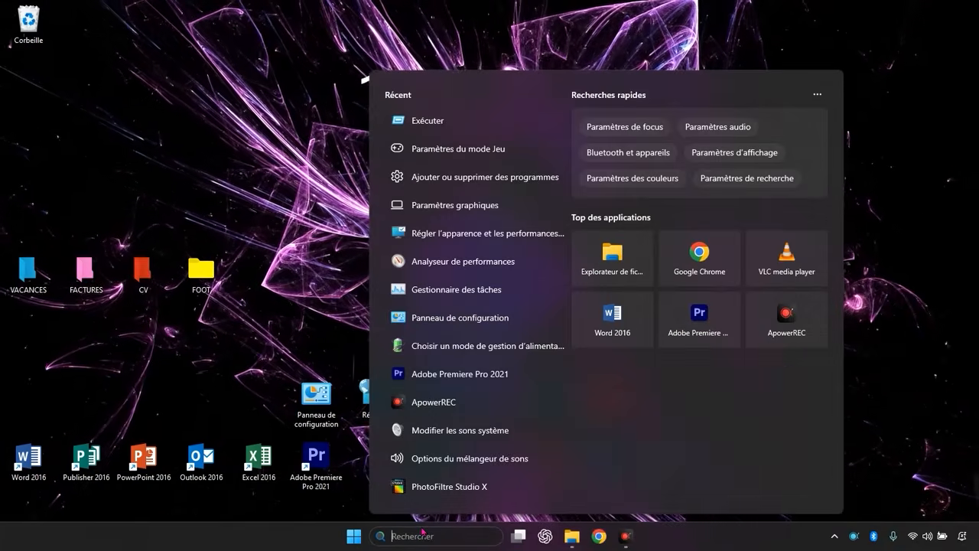
type("exécuterxec")
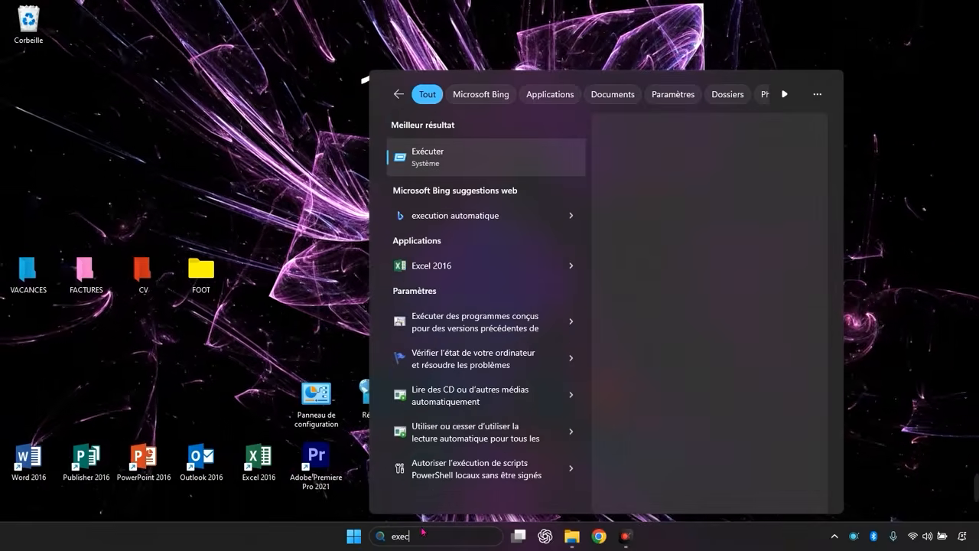
left_click(470, 167)
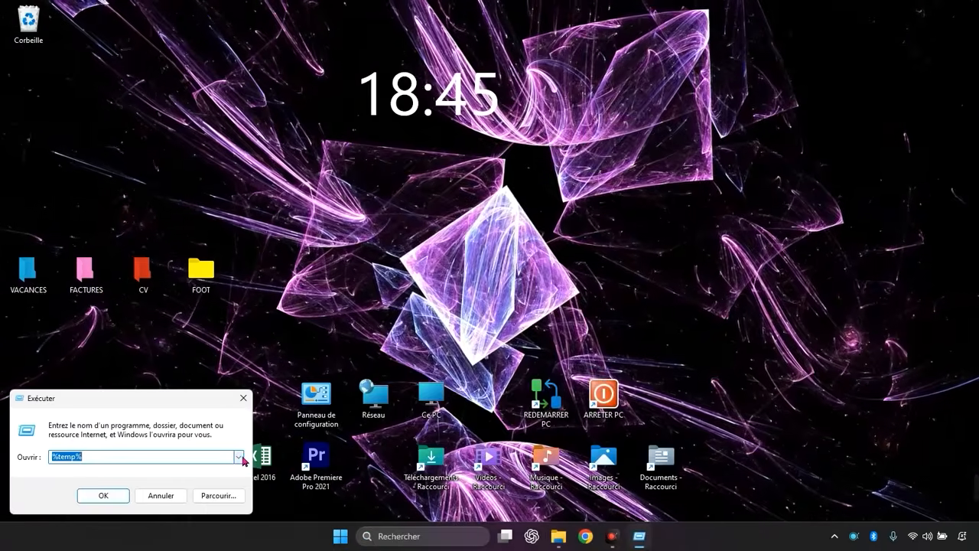
type("clea")
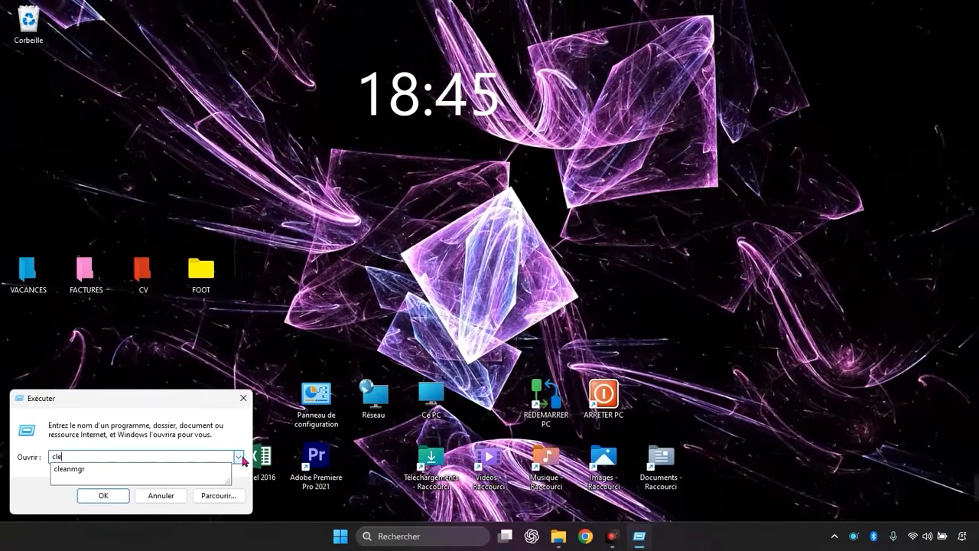
type("n")
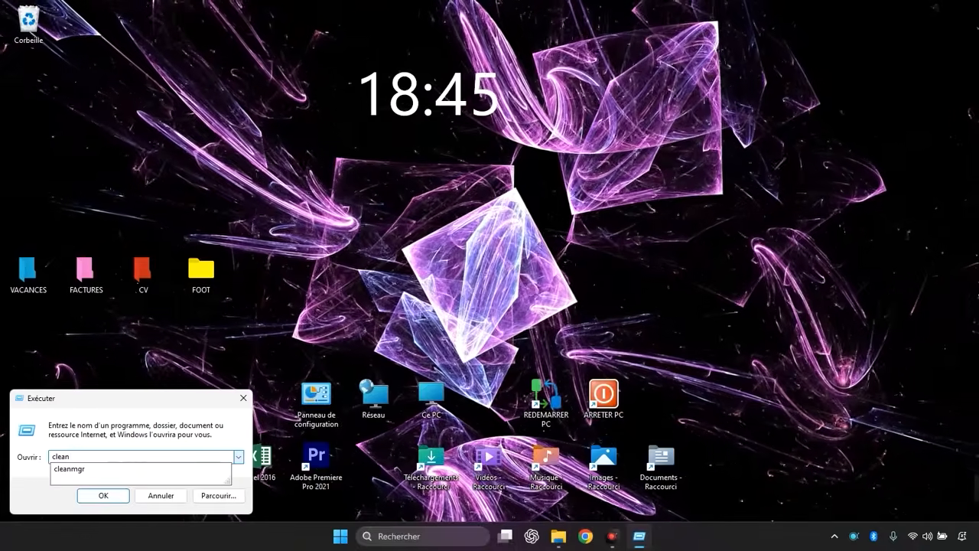
type("mgr")
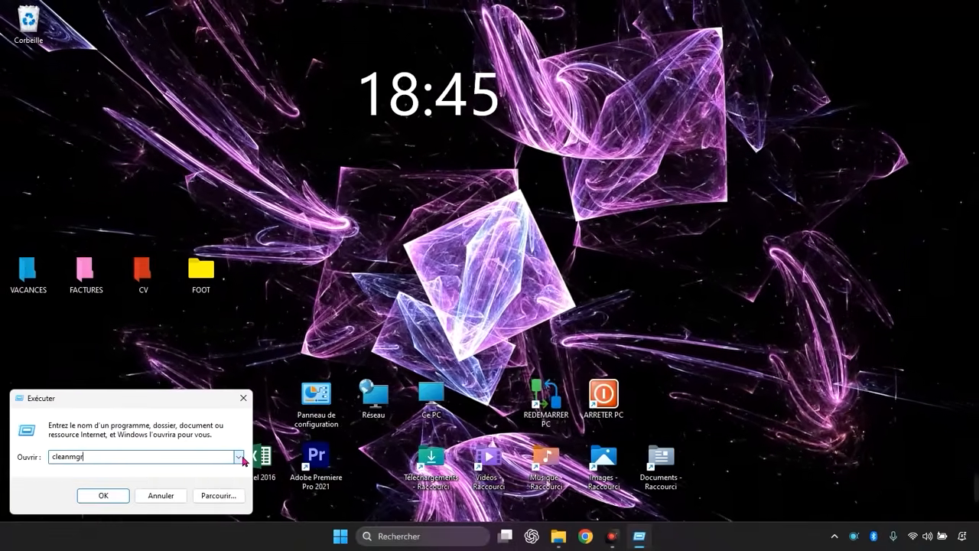
key("Return")
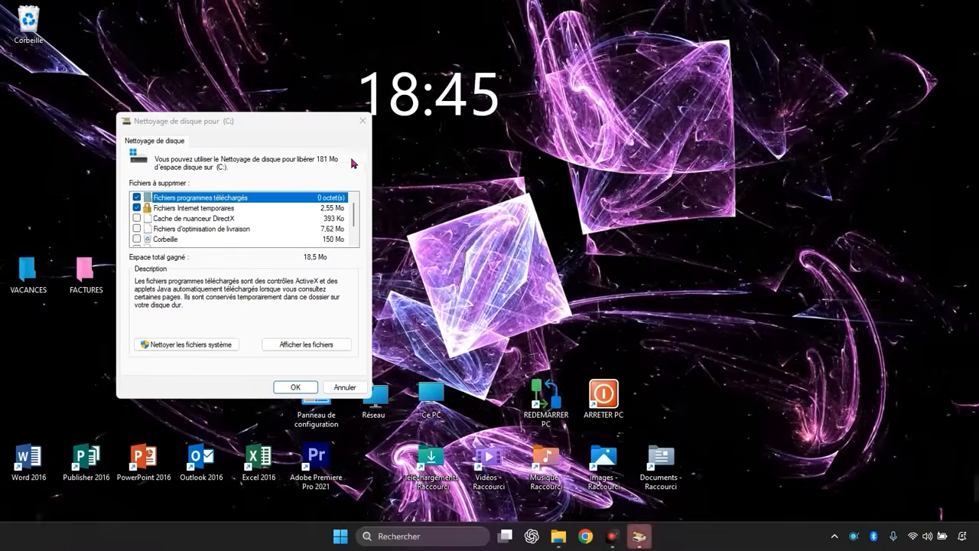
Select all file categories in Disk Cleanup, including Corbeille, Fichiers temporaires and Miniatures, and permanently delete these files.
scroll(145, 239, "down", 1)
left_click(137, 229)
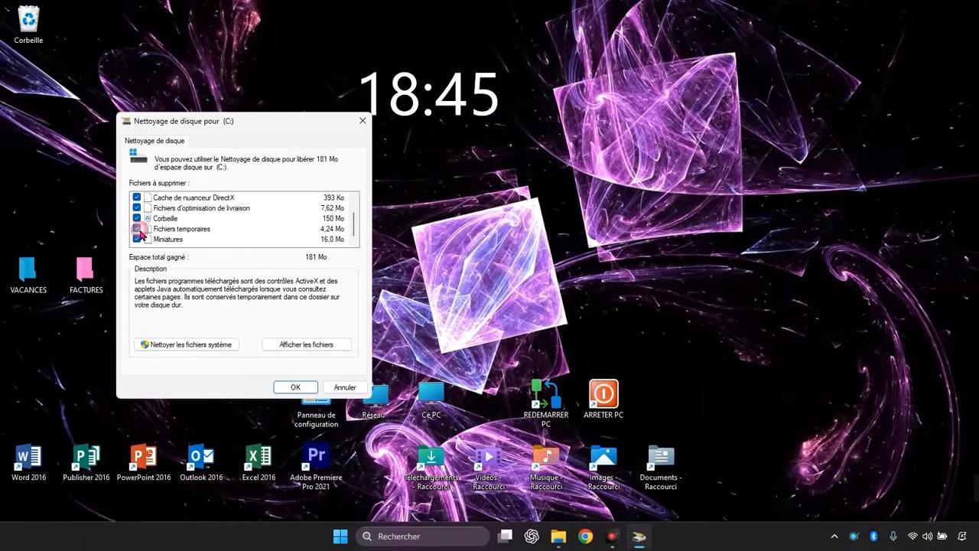
scroll(184, 223, "up", 1)
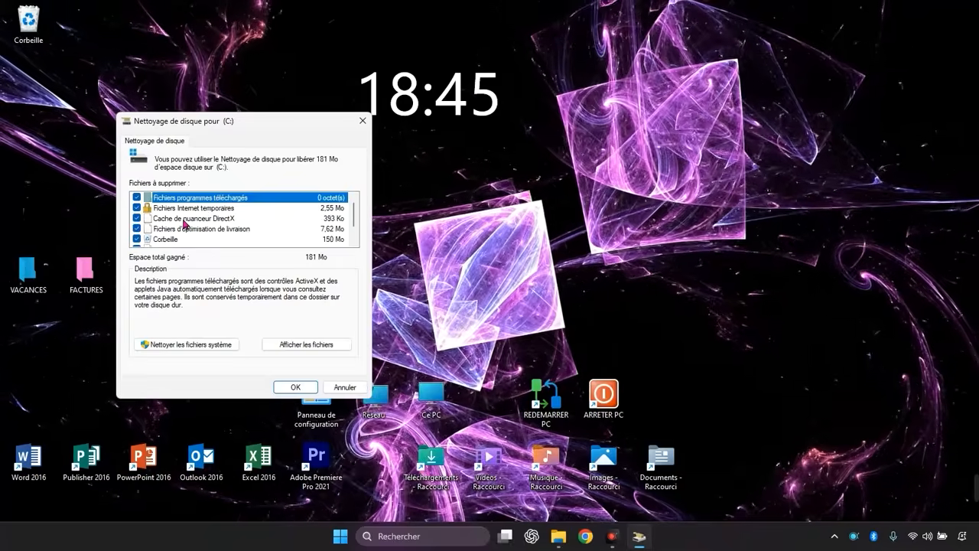
scroll(184, 223, "down", 1)
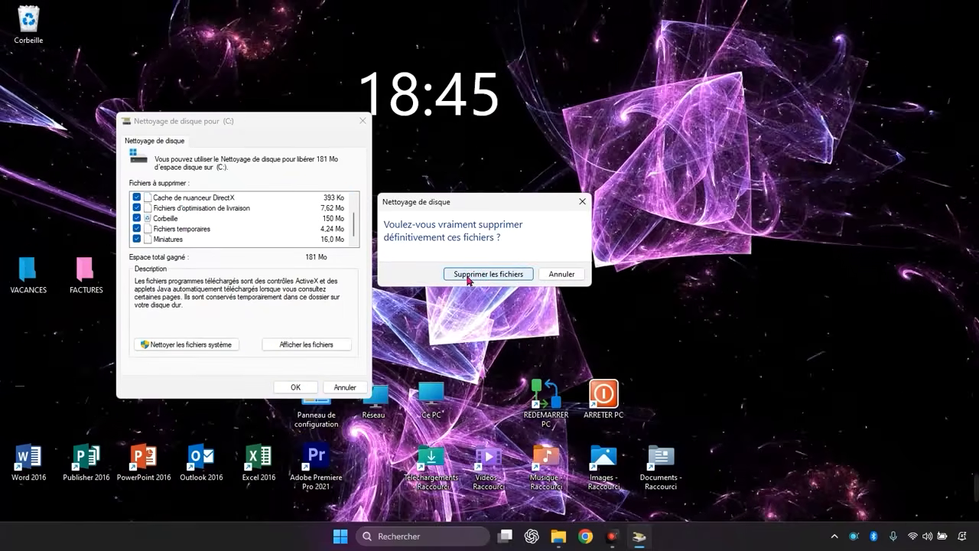
left_click(469, 274)
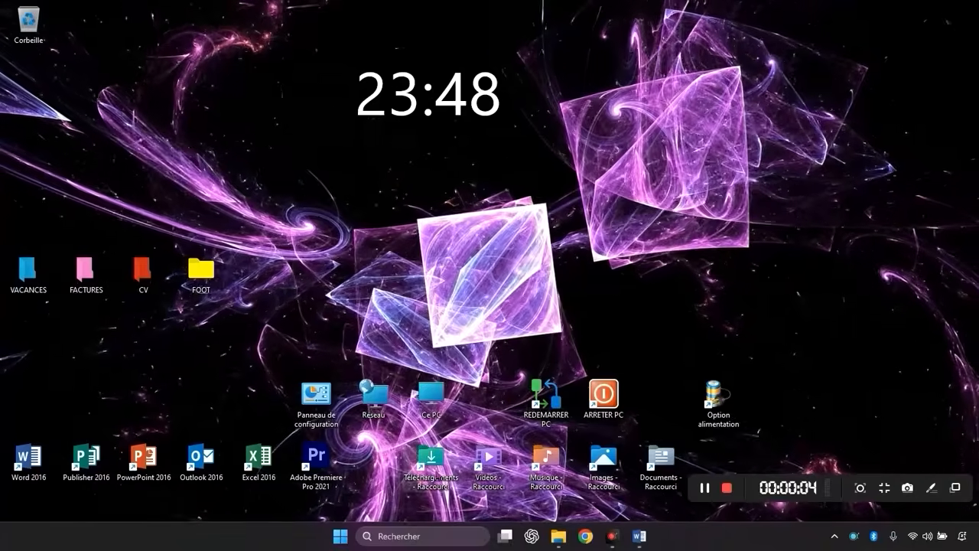
Search Windows for "alim" and open the power plan selection page, Choisir un mode de gestion d'alimentation.
left_click(417, 528)
type("alim")
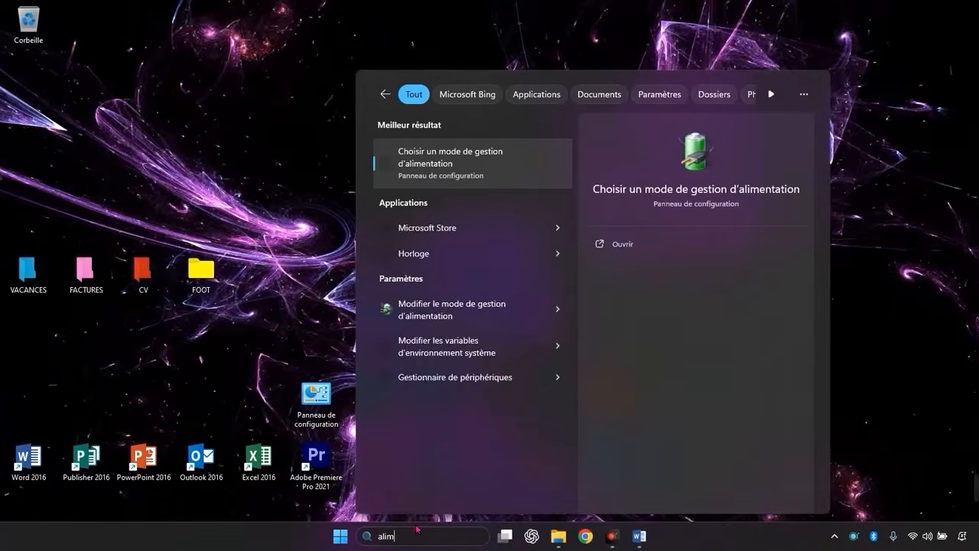
left_click(461, 170)
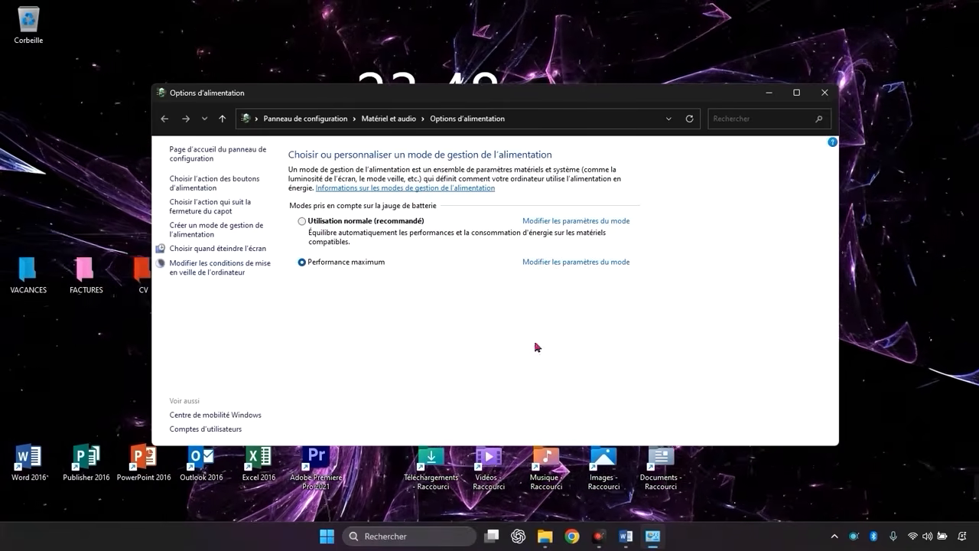
Try creating a power plan based on Performances élevées named "mode performance", and return to the power options without saving it.
left_click(197, 234)
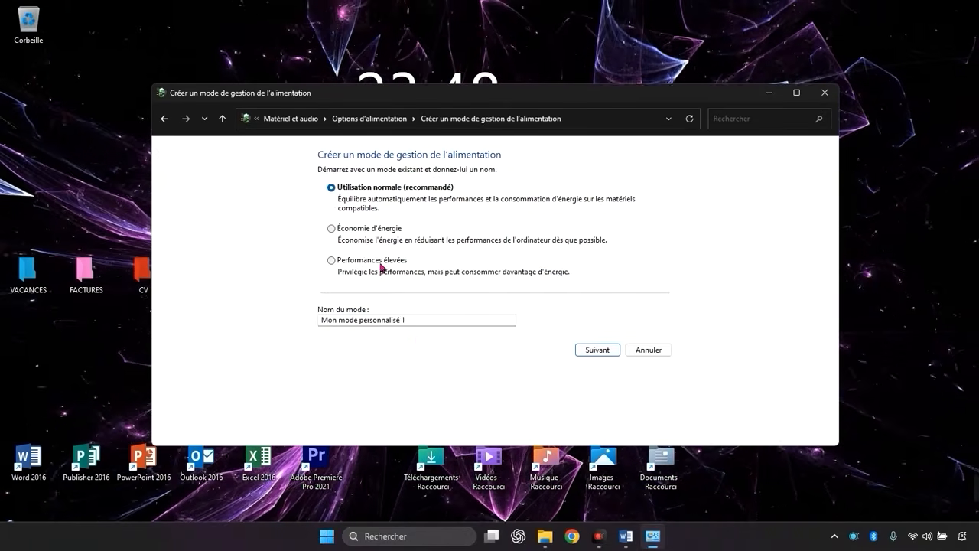
triple_click(416, 328)
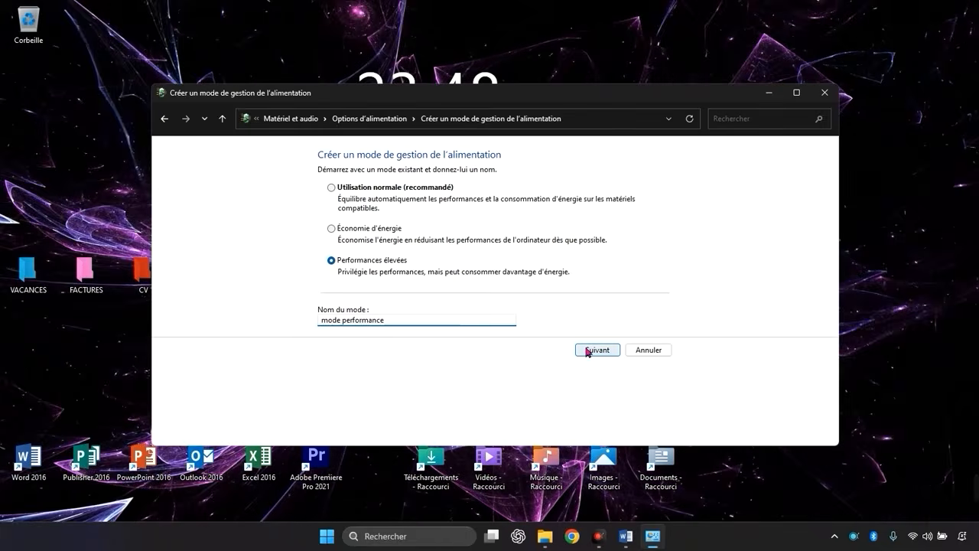
left_click(165, 120)
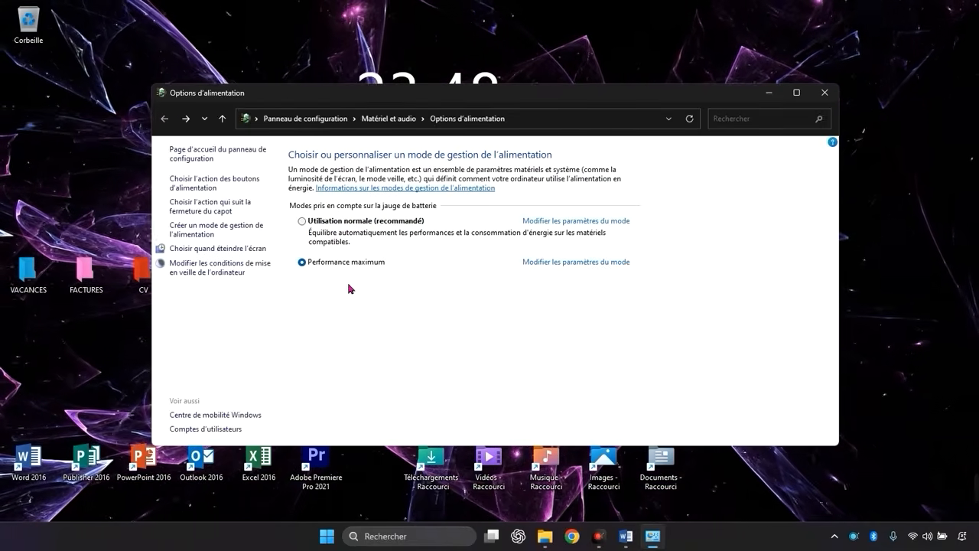
Open the advanced settings of the Performance maximum plan and check the wireless adapters' power saving mode.
left_click(551, 264)
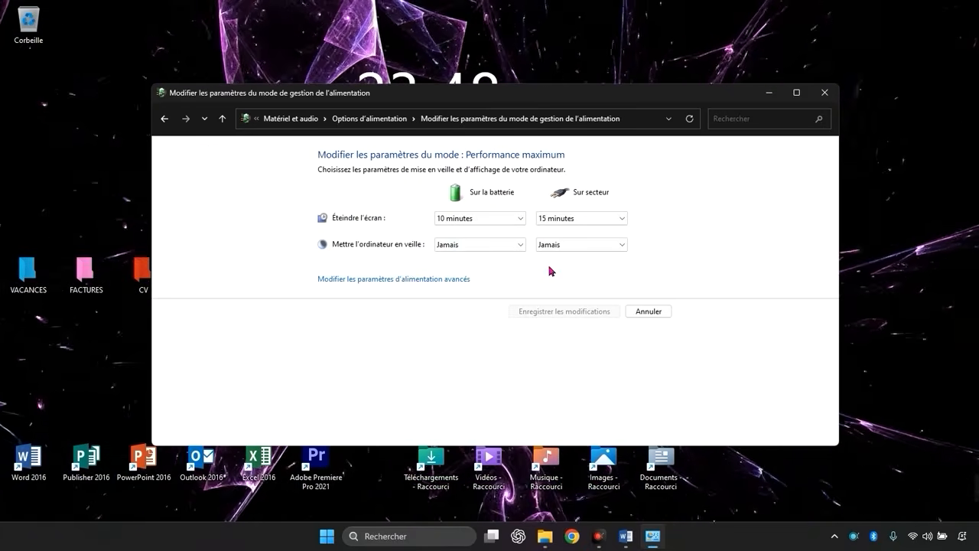
left_click(406, 279)
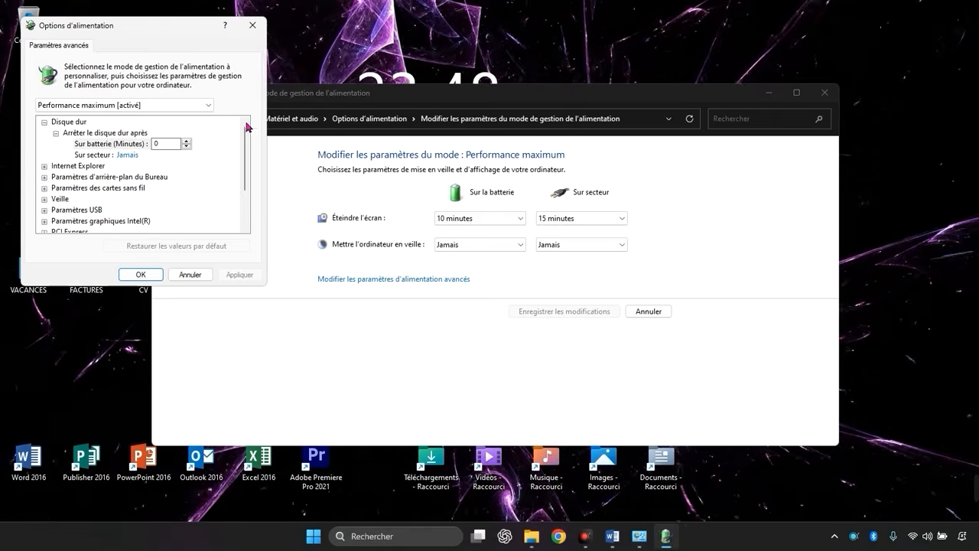
left_click_drag(198, 38, 409, 69)
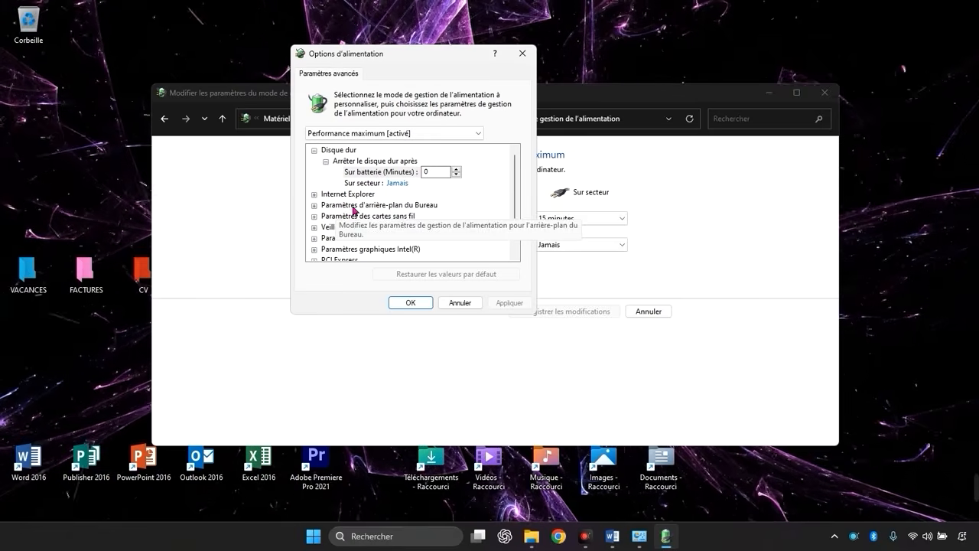
left_click(314, 217)
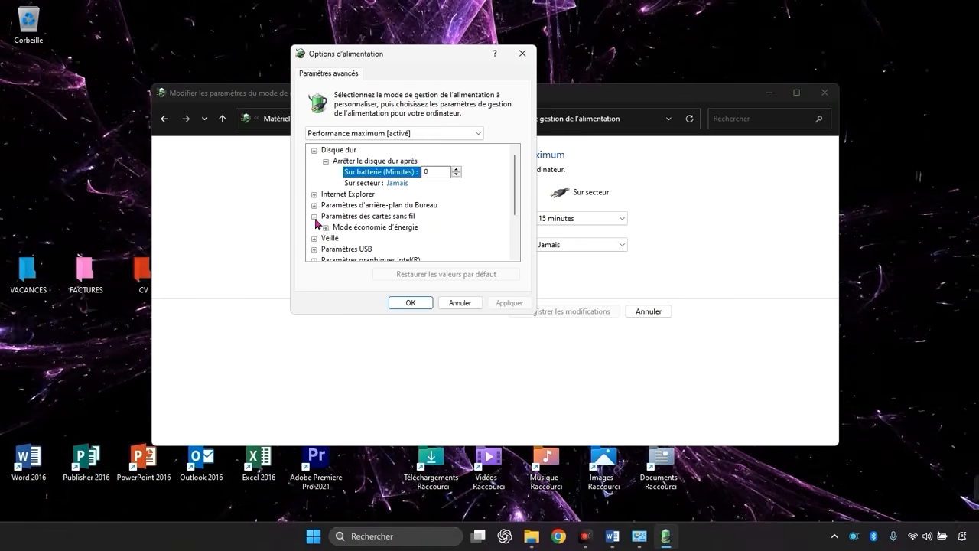
left_click(325, 229)
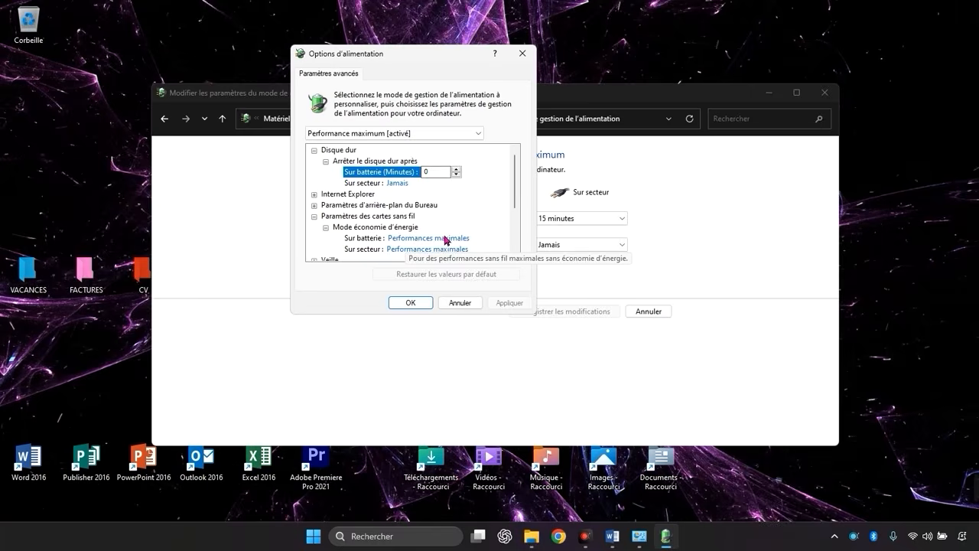
Examine the plan's Veille settings: sleep delay, hybrid sleep, hibernation delay and wake timers, on battery and mains.
scroll(440, 238, "down", 2)
left_click(314, 195)
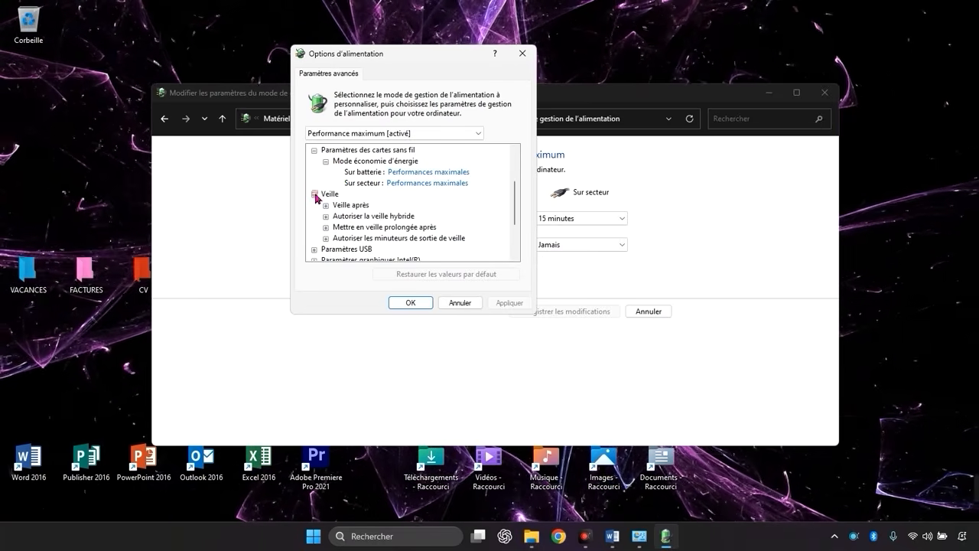
left_click(326, 205)
scroll(344, 214, "down", 1)
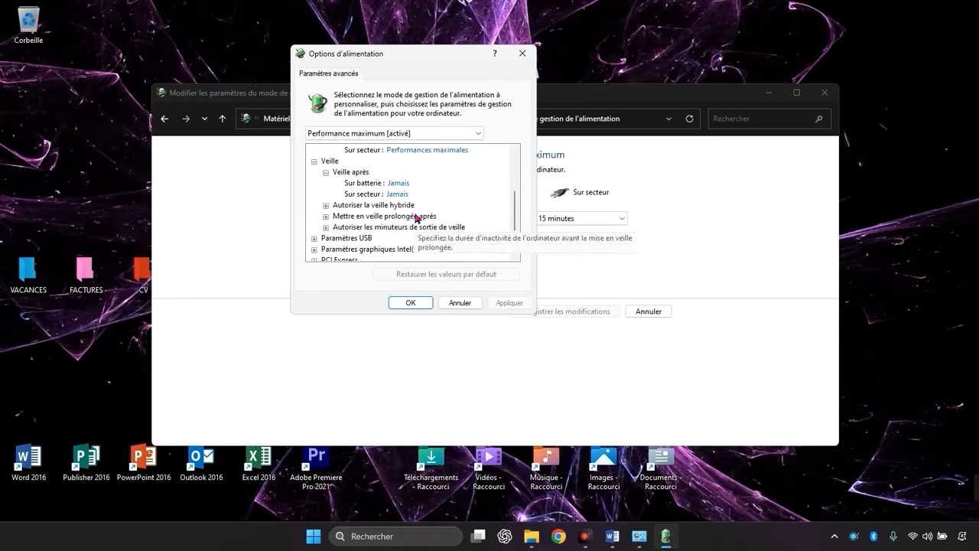
left_click(325, 205)
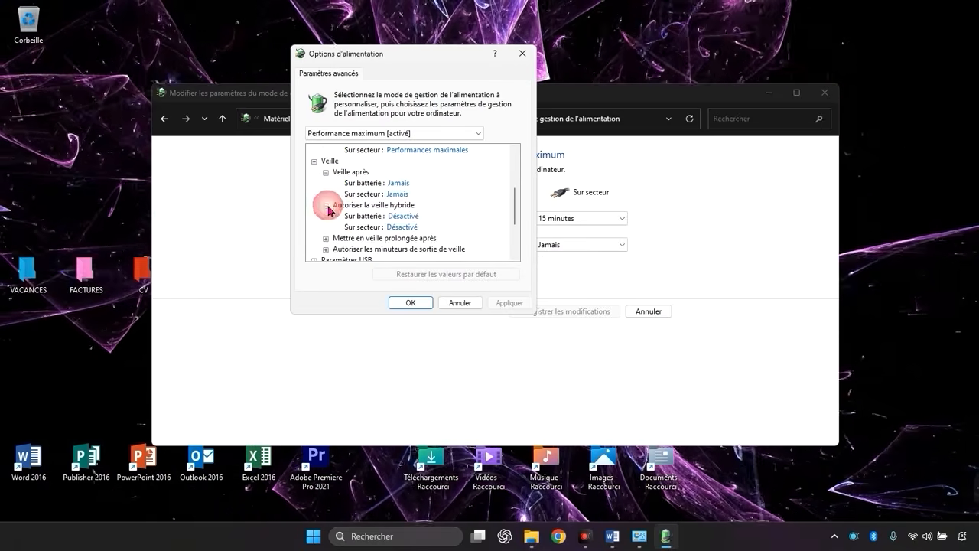
scroll(429, 218, "down", 1)
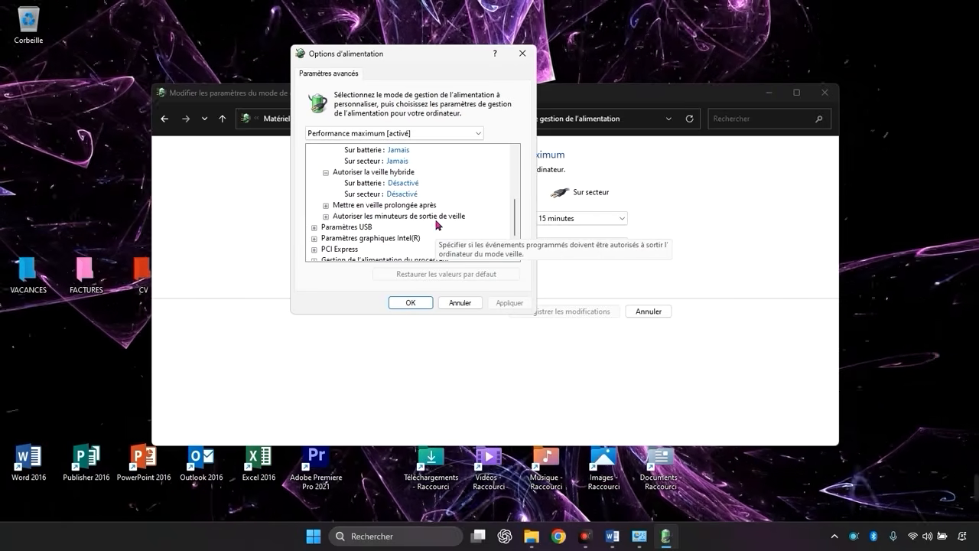
left_click(326, 205)
scroll(403, 217, "down", 1)
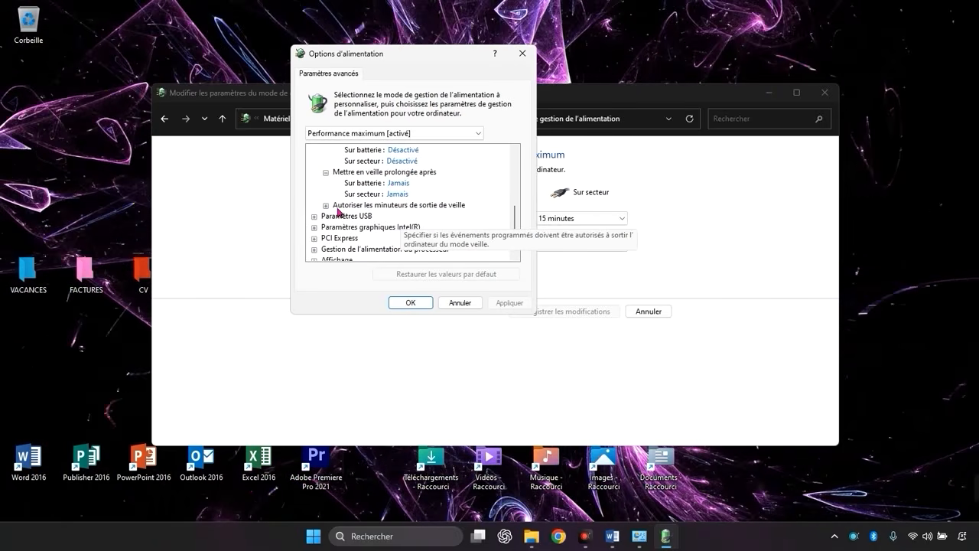
scroll(339, 212, "down", 1)
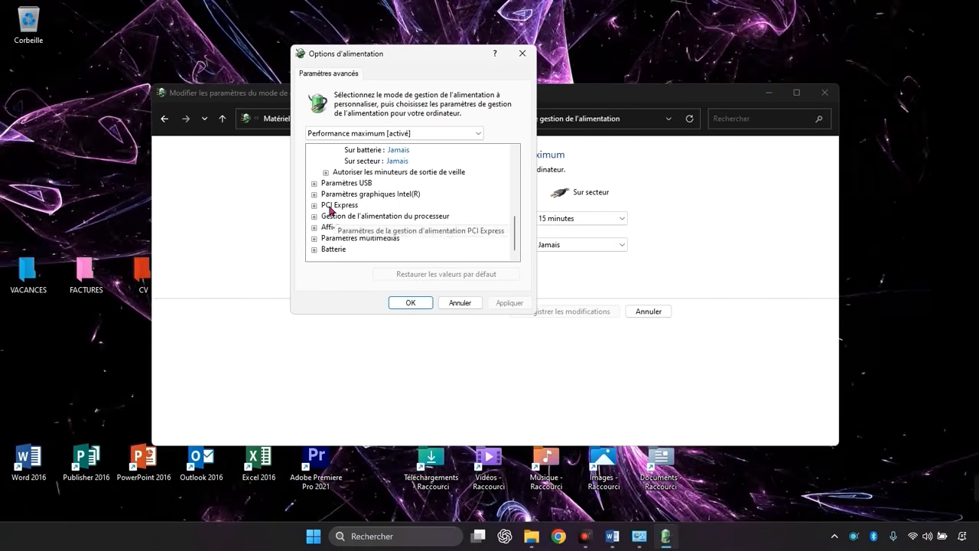
left_click(327, 173)
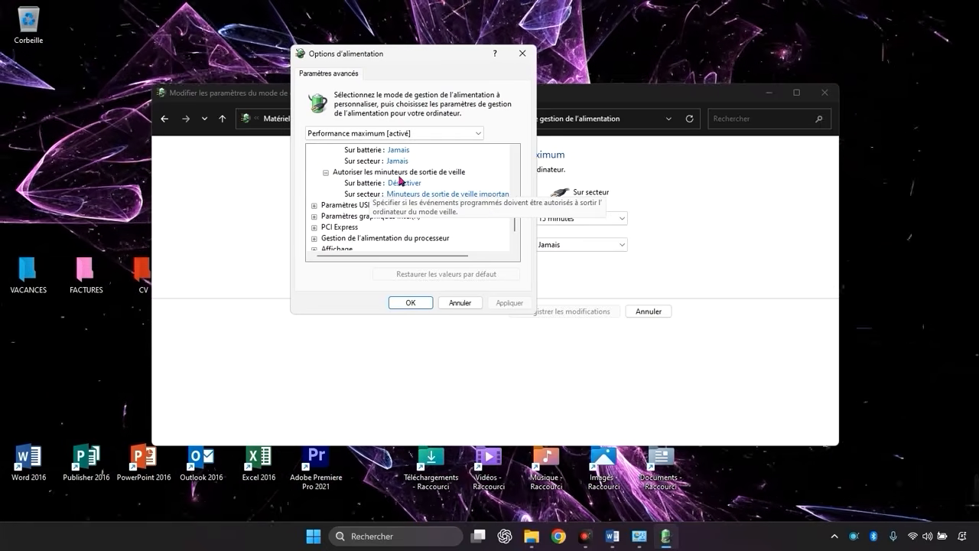
left_click(326, 172)
Set the USB selective suspend parameter on mains power to Désactivée in the Performance maximum plan.
left_click(315, 183)
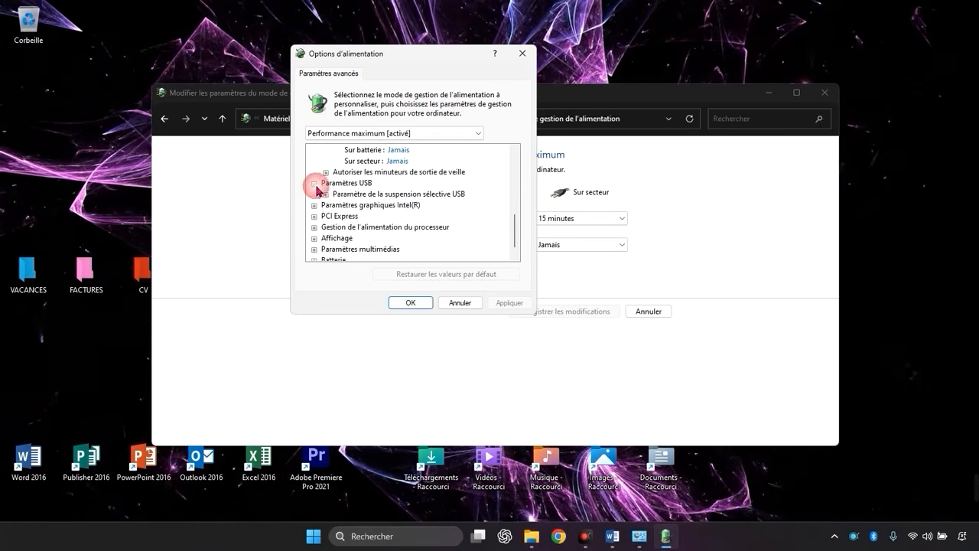
left_click(327, 194)
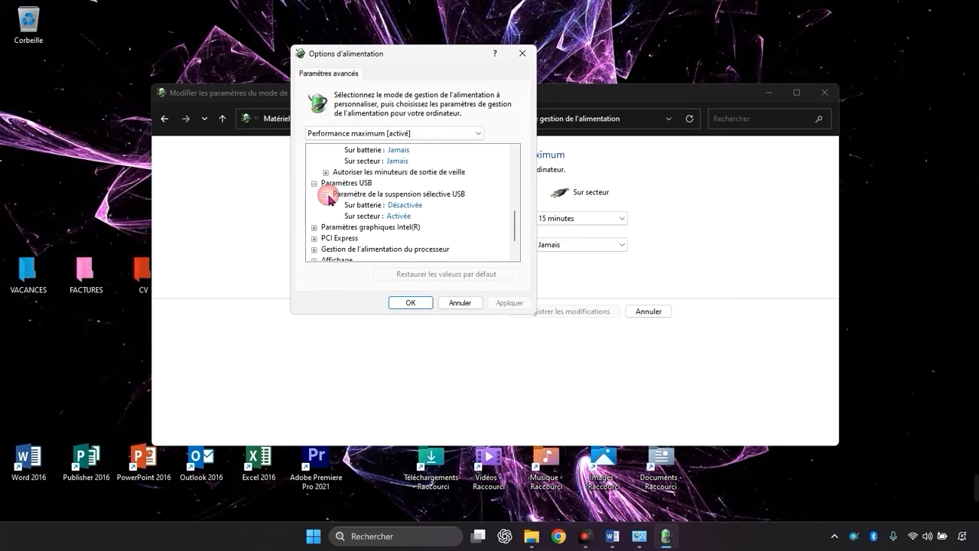
left_click(398, 217)
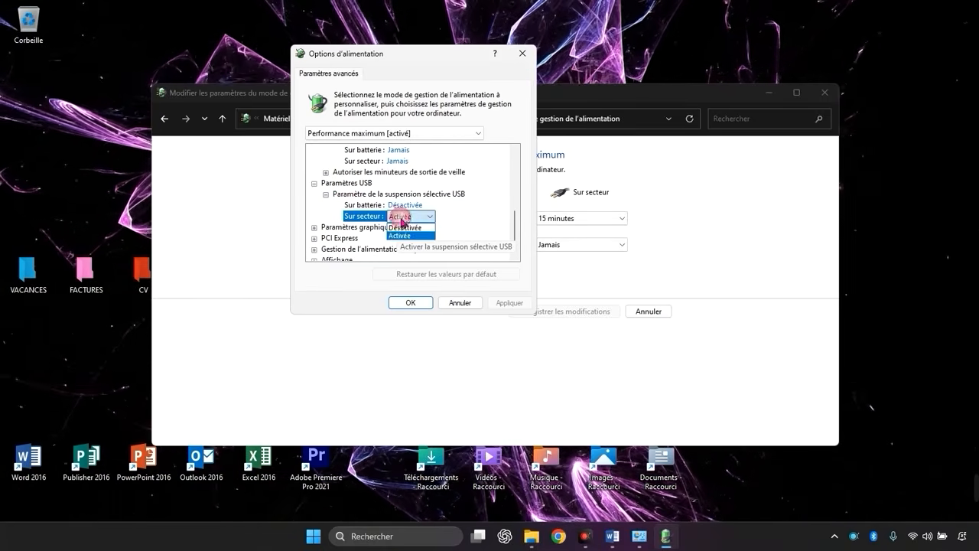
left_click(404, 228)
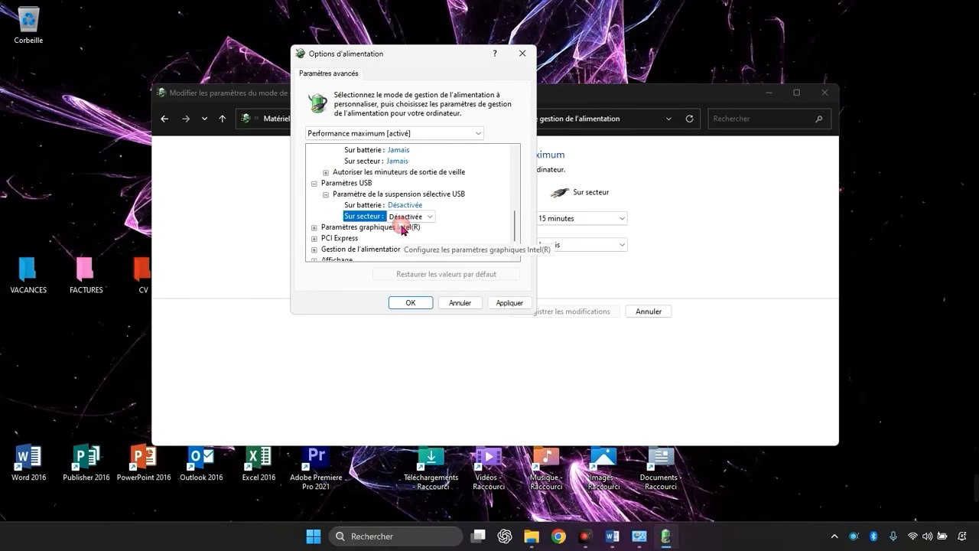
Examine the Intel graphics power strategy and the PCI Express link state power management, on battery and mains.
left_click(314, 227)
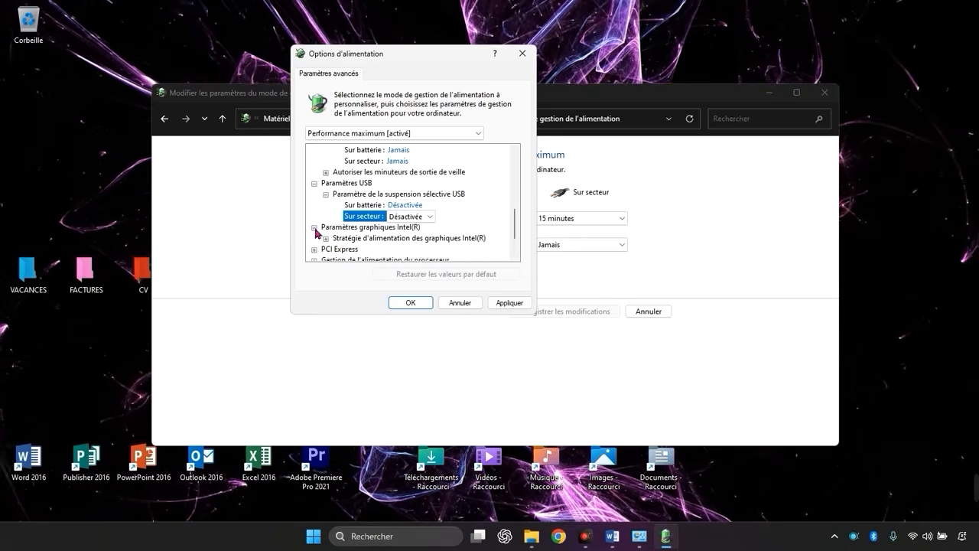
scroll(336, 222, "down", 3)
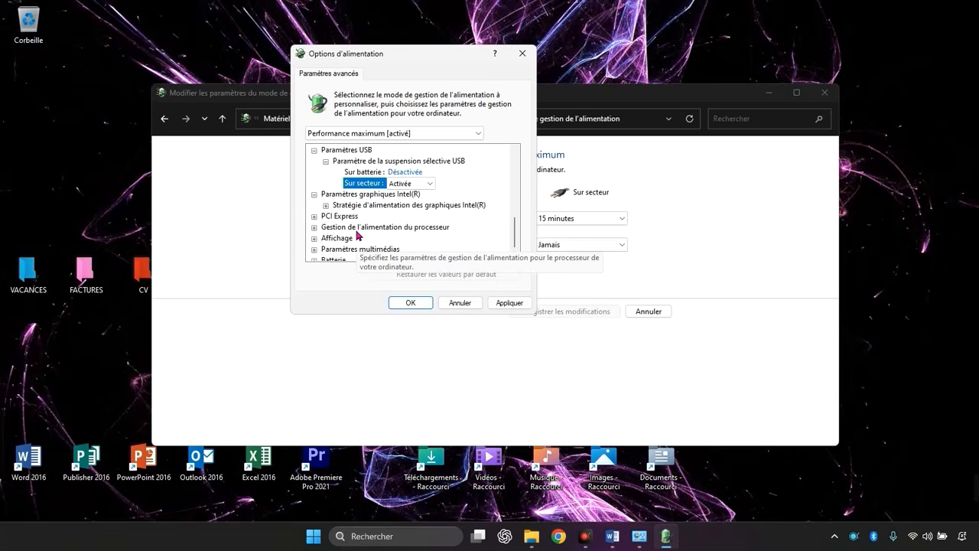
left_click(326, 205)
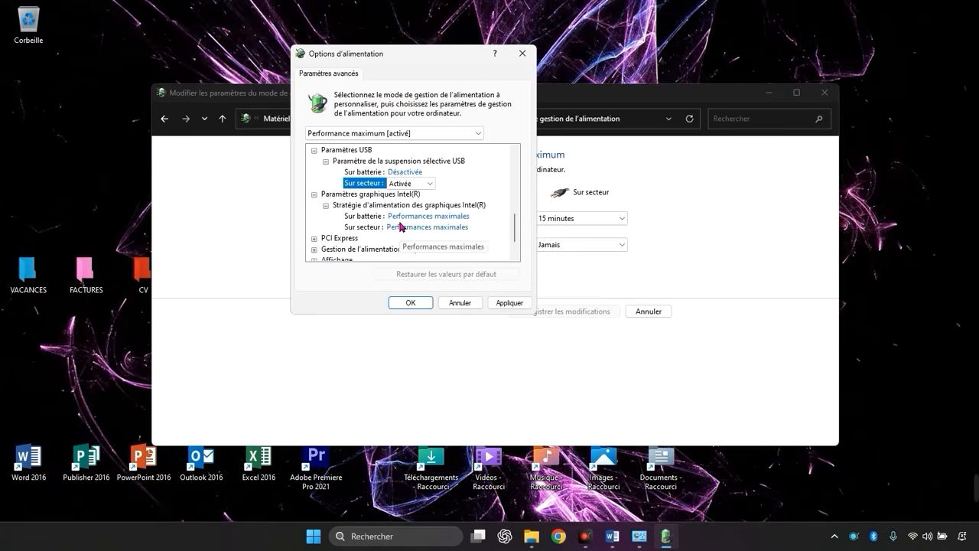
scroll(321, 226, "down", 1)
left_click(314, 205)
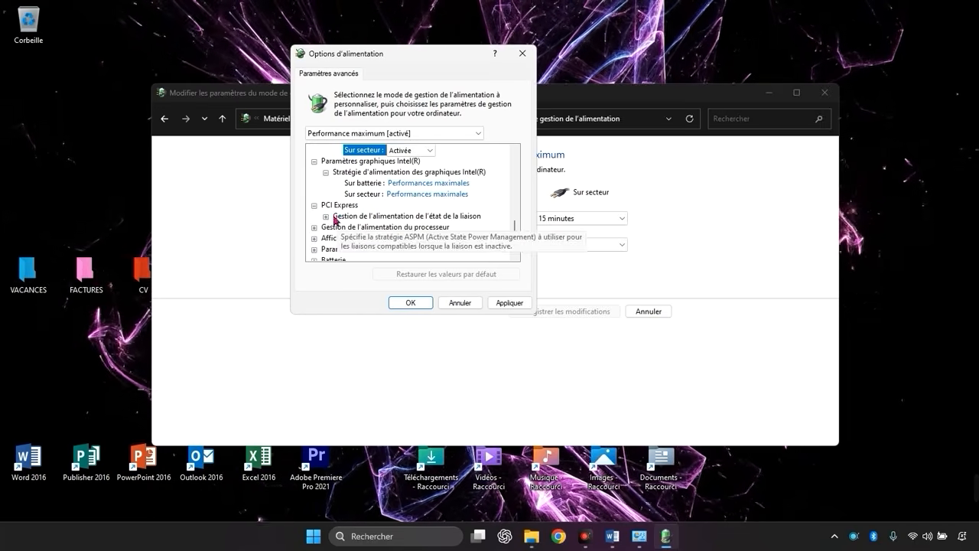
left_click(326, 215)
scroll(398, 219, "down", 1)
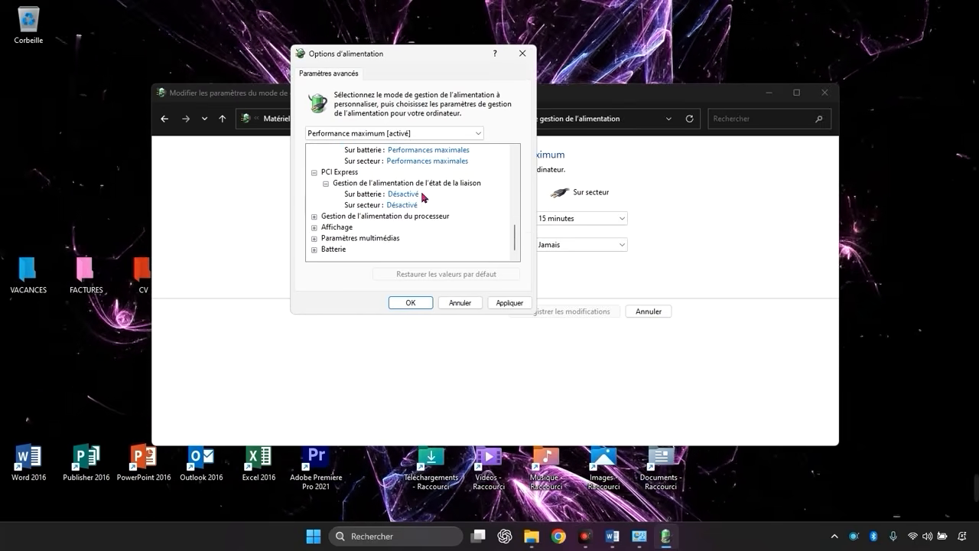
Check the plan's minimum and maximum processor state percentages, on battery and mains.
left_click(314, 215)
scroll(416, 213, "down", 1)
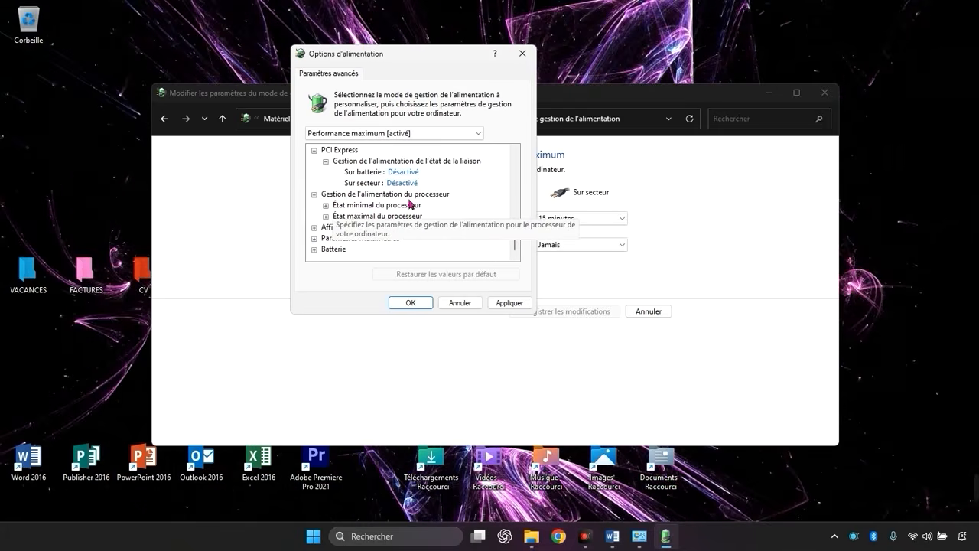
left_click(326, 205)
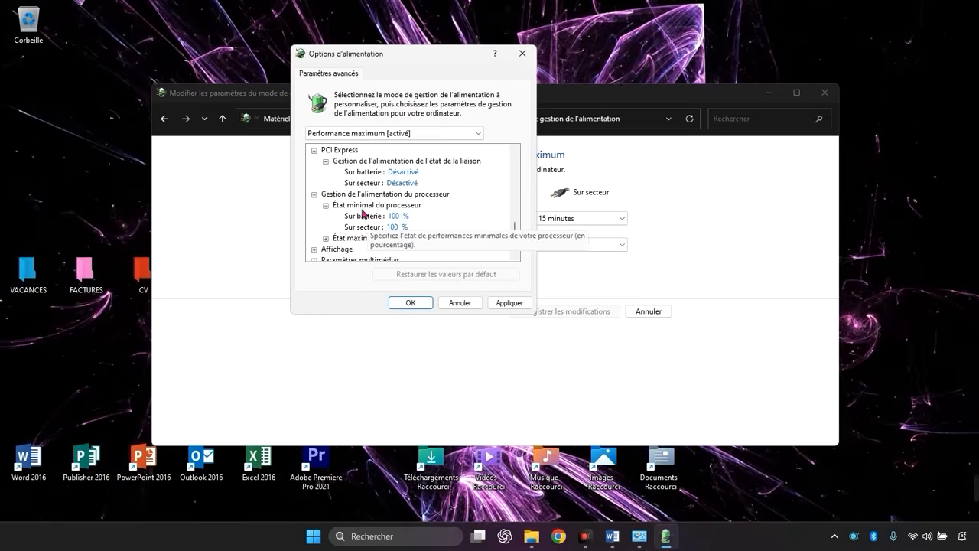
scroll(414, 222, "down", 1)
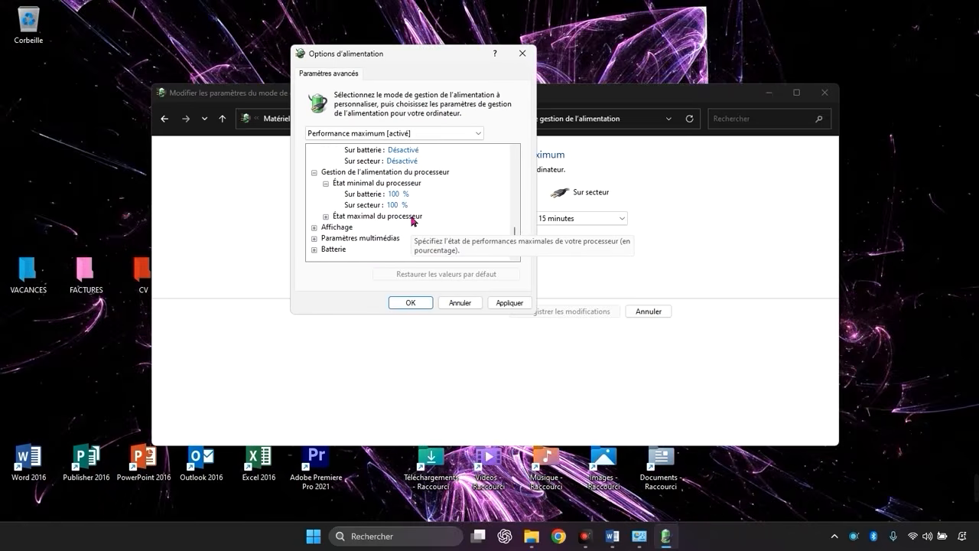
left_click(326, 216)
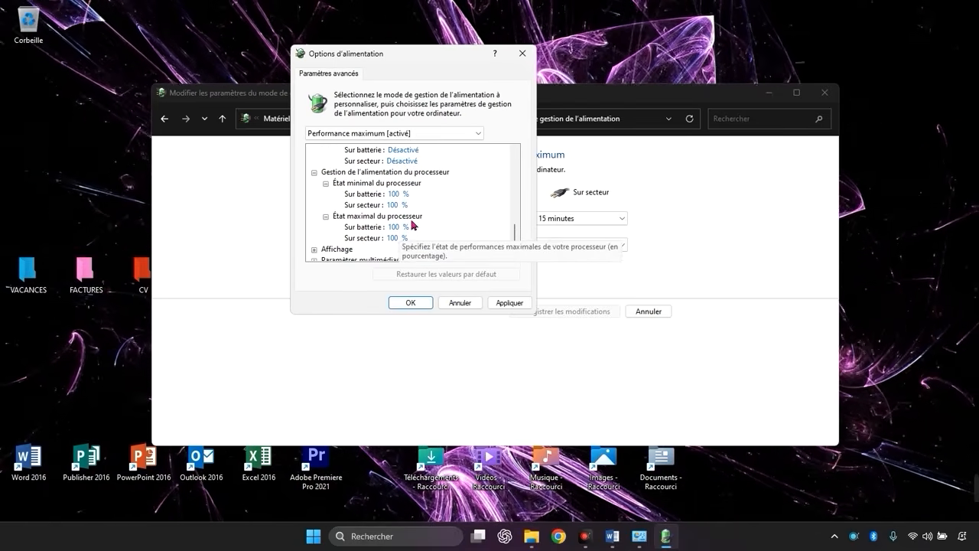
Check the plan's display turn-off delay under Affichage, on battery and mains.
scroll(413, 226, "down", 1)
left_click(314, 228)
scroll(325, 235, "down", 1)
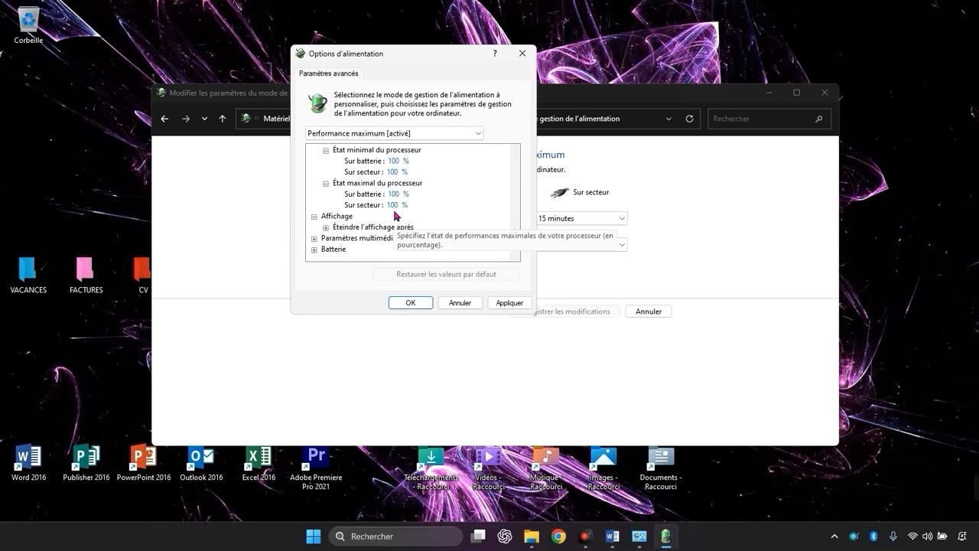
double_click(381, 225)
scroll(390, 226, "down", 1)
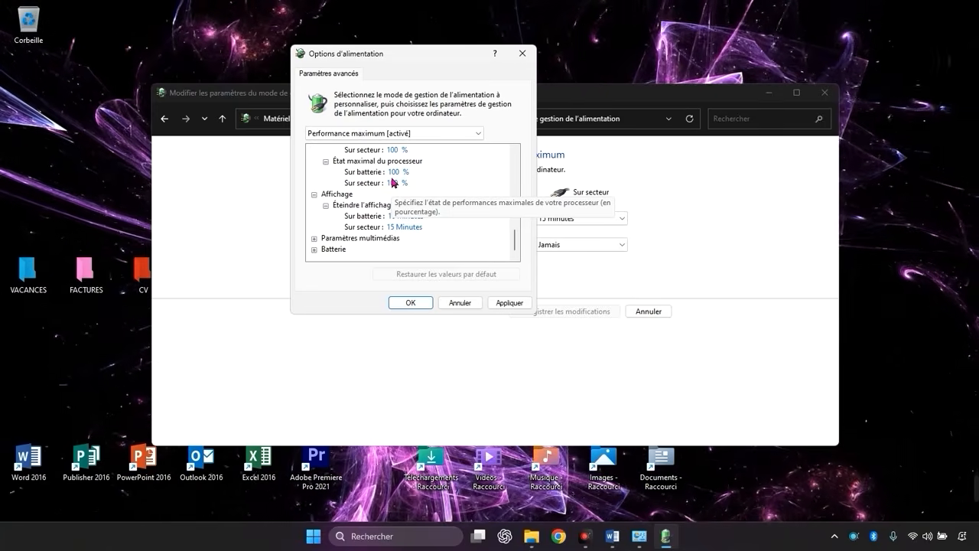
Review the multimedia file sharing setting, then confirm the advanced power options and close the plan window.
left_click(313, 238)
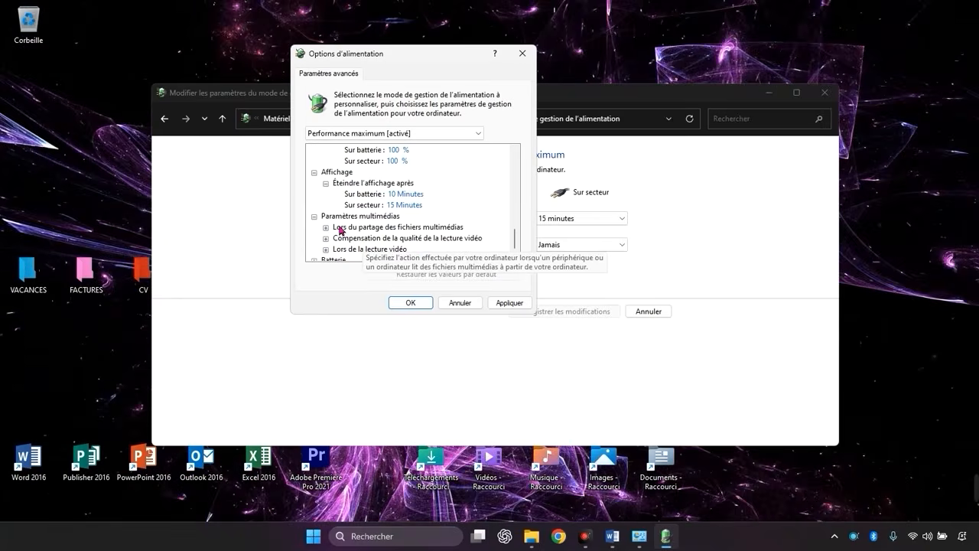
left_click(327, 229)
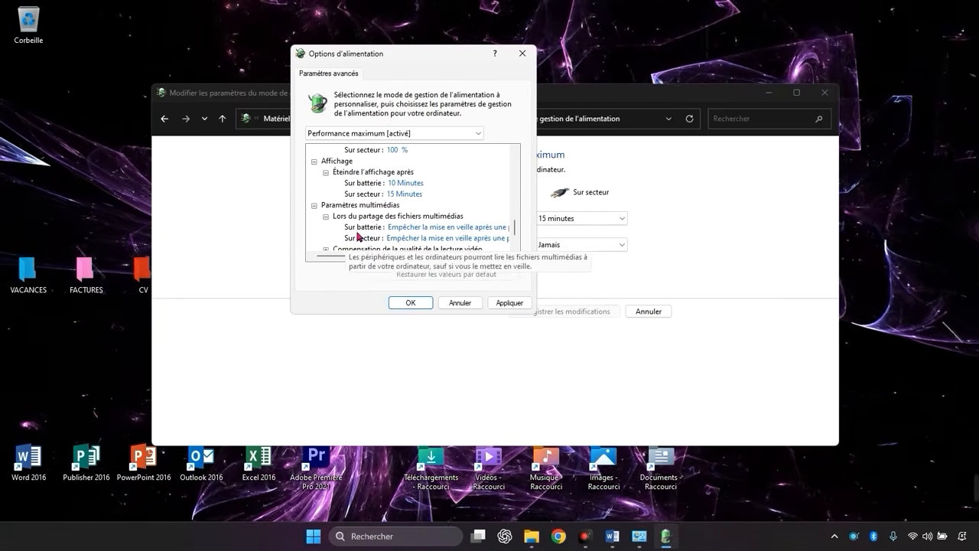
scroll(417, 237, "down", 1)
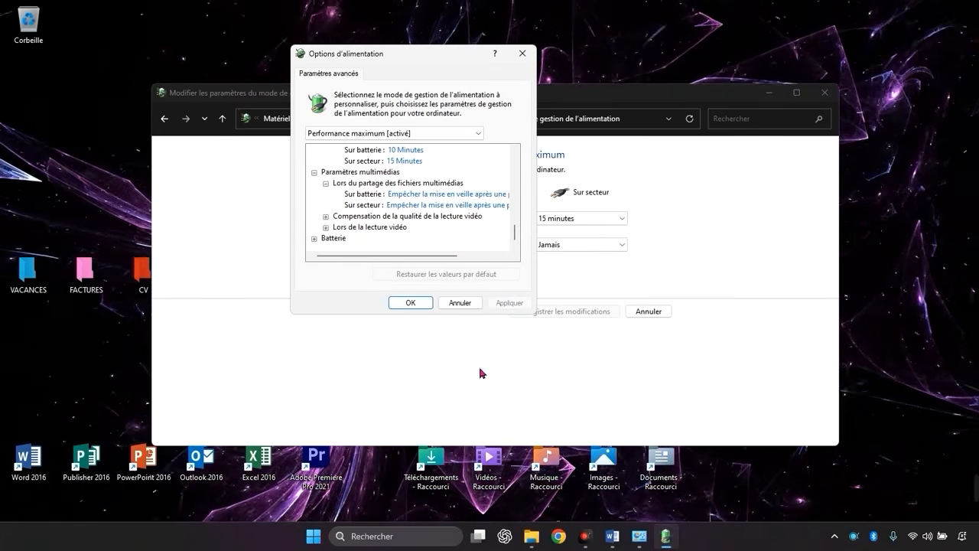
left_click(411, 305)
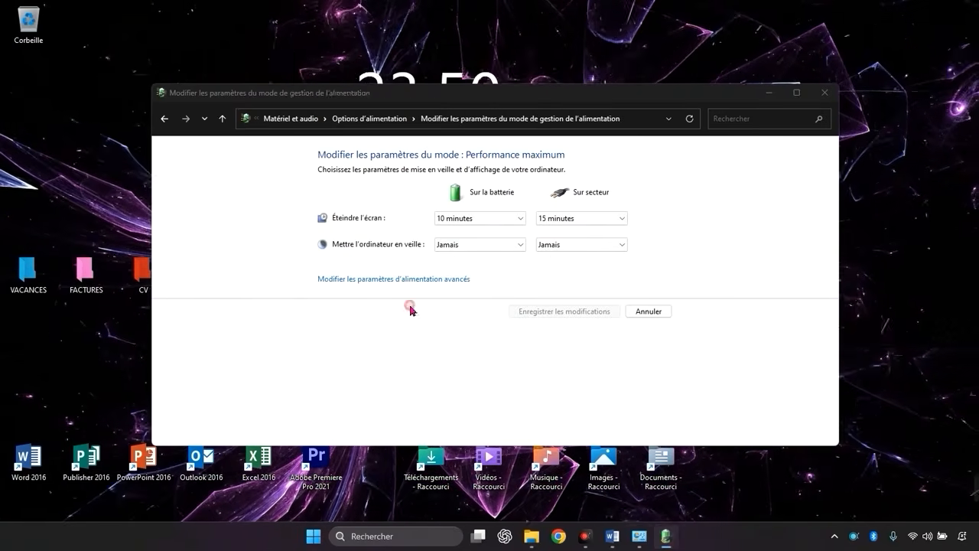
left_click(833, 94)
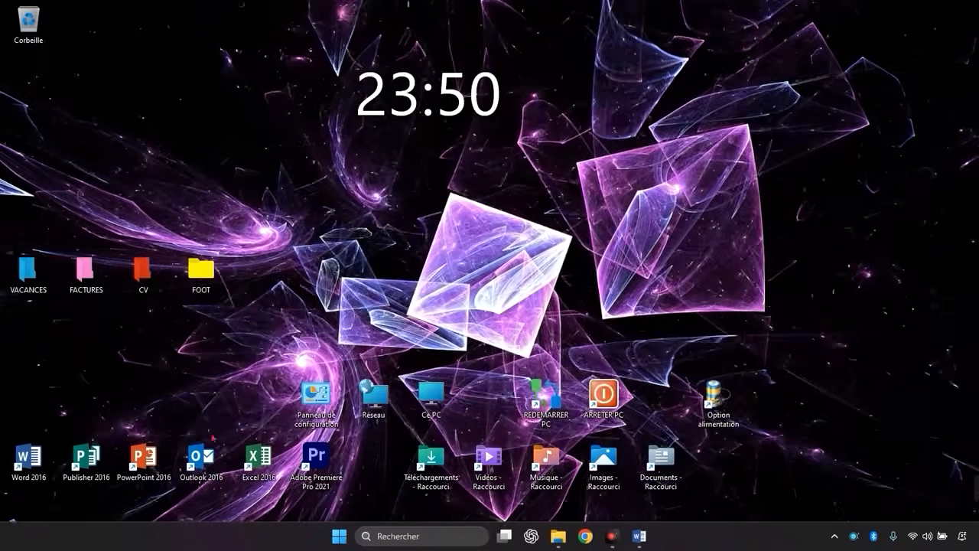
Search Windows for "alim", check the Performance maximum choice on the power plan page, and close it.
left_click(399, 537)
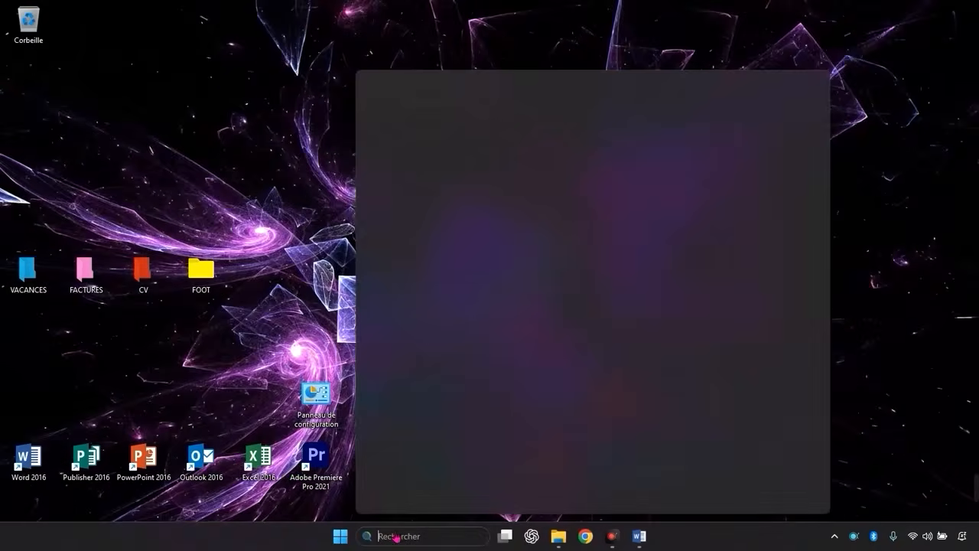
type("alime")
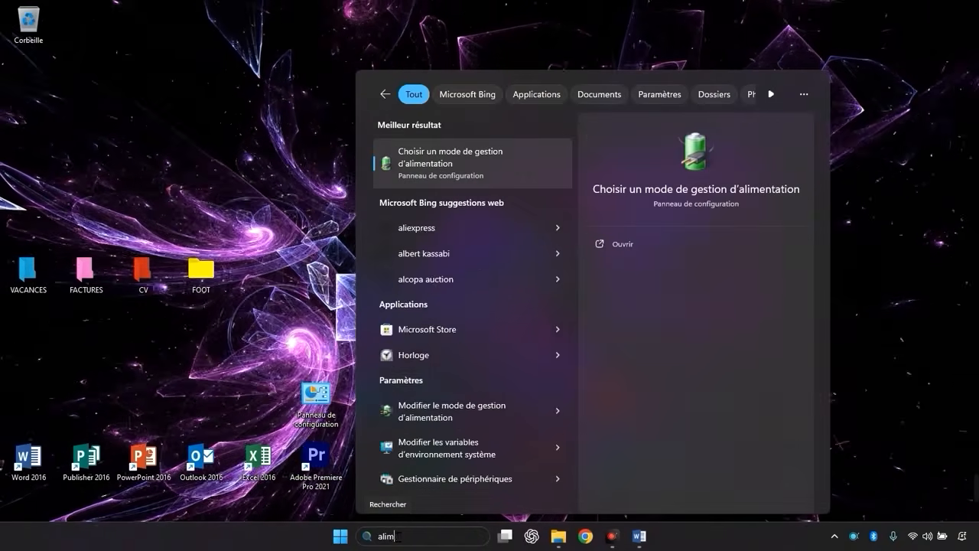
left_click(446, 168)
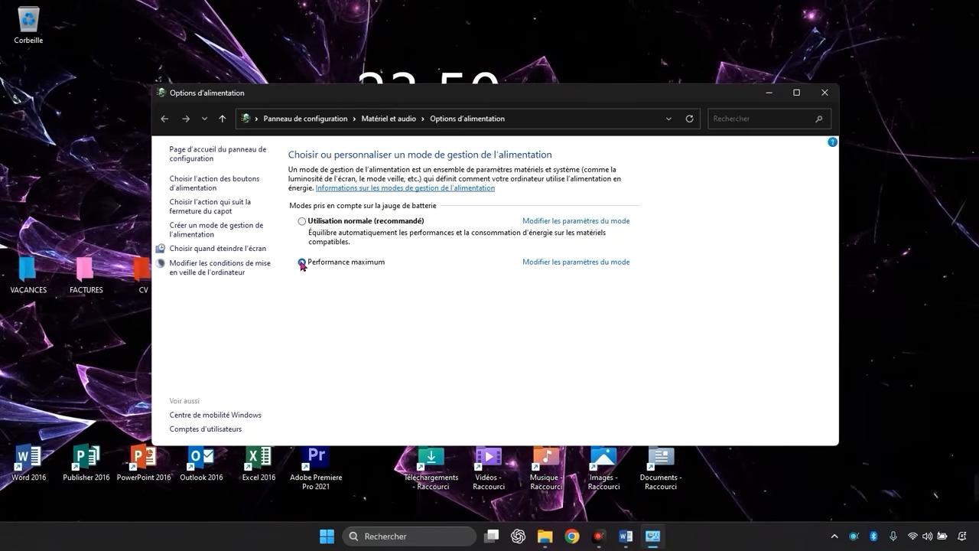
left_click(823, 92)
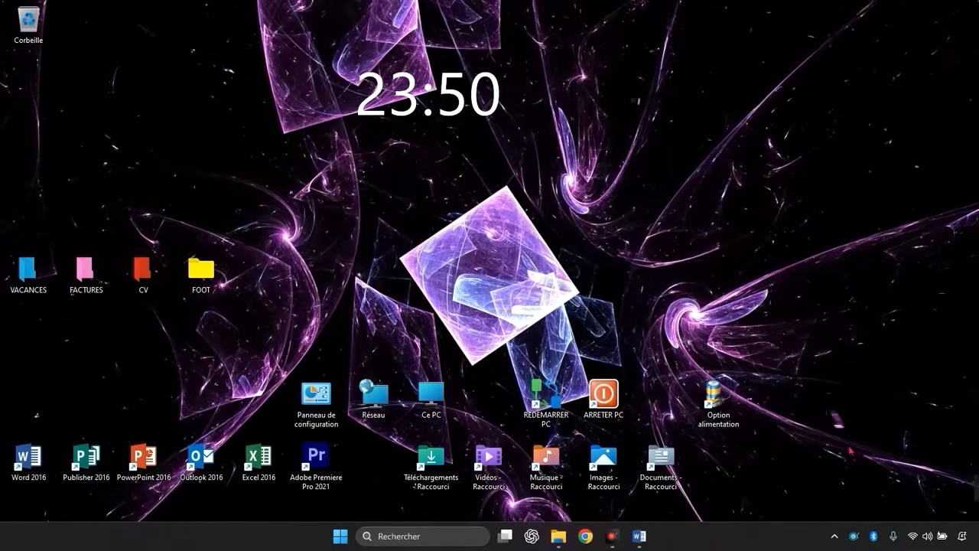
Move the Option alimentation desktop shortcut above the CV folder and test that it opens the power options.
left_click_drag(715, 394, 144, 148)
left_click(139, 197)
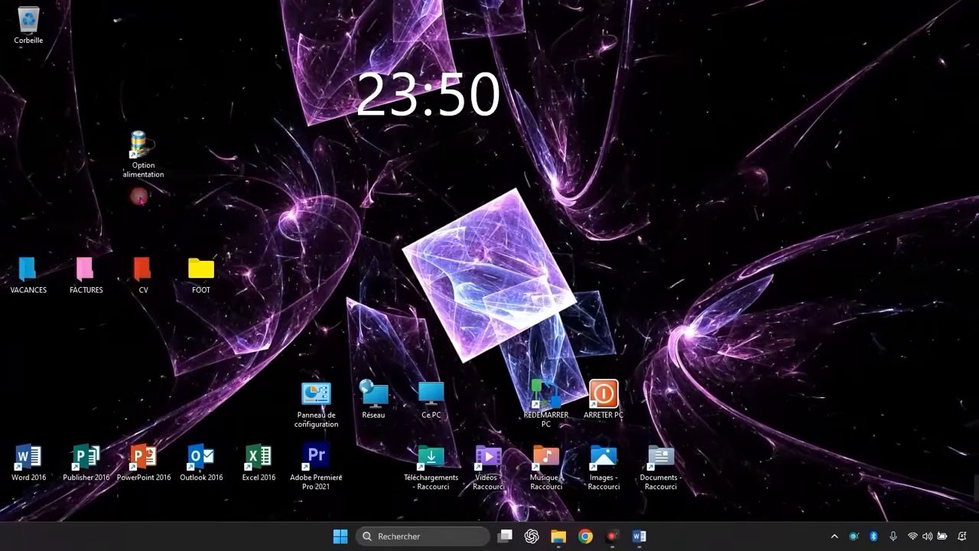
double_click(139, 143)
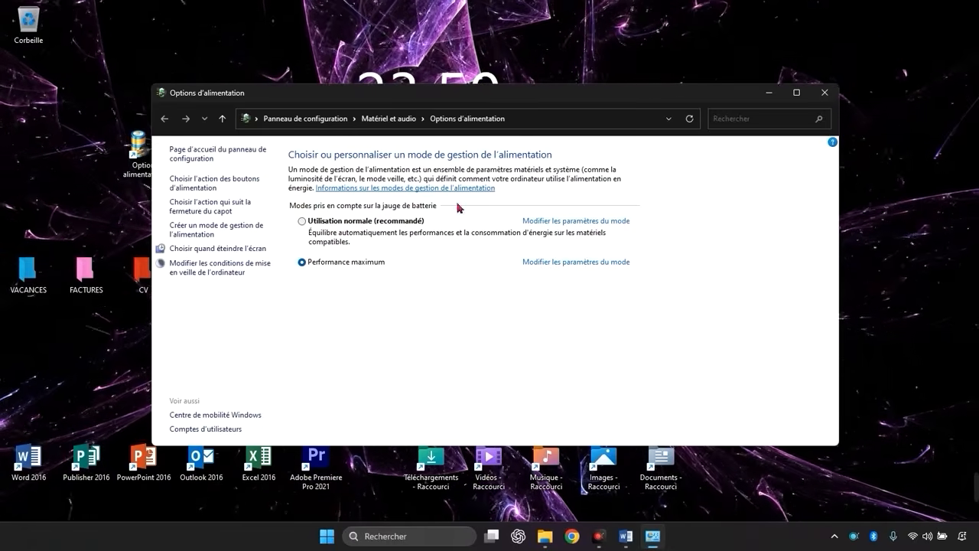
key("alt+F4")
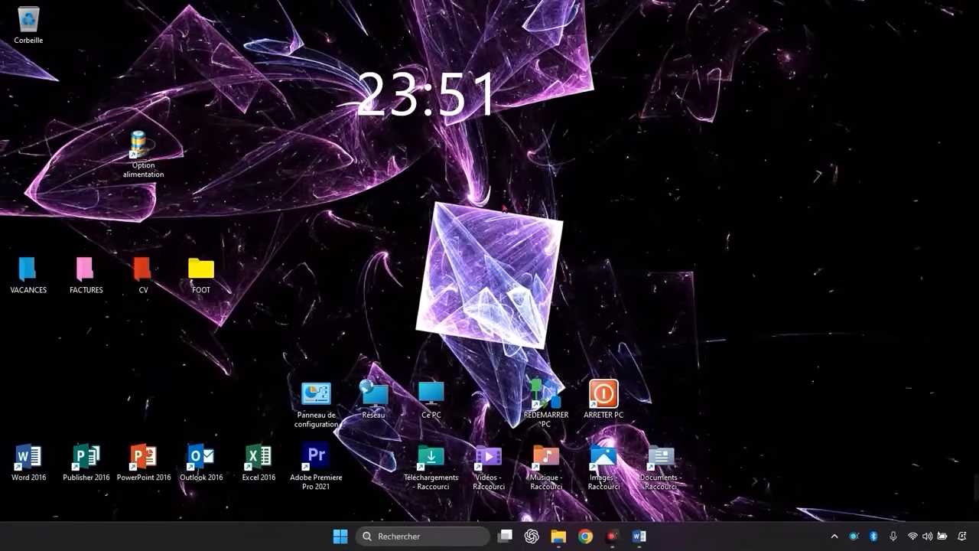
Try creating a desktop shortcut to "control powercfg.cpl", cancel it, and put the Panneau de configuration icon back above Adobe Premiere Pro.
right_click(437, 208)
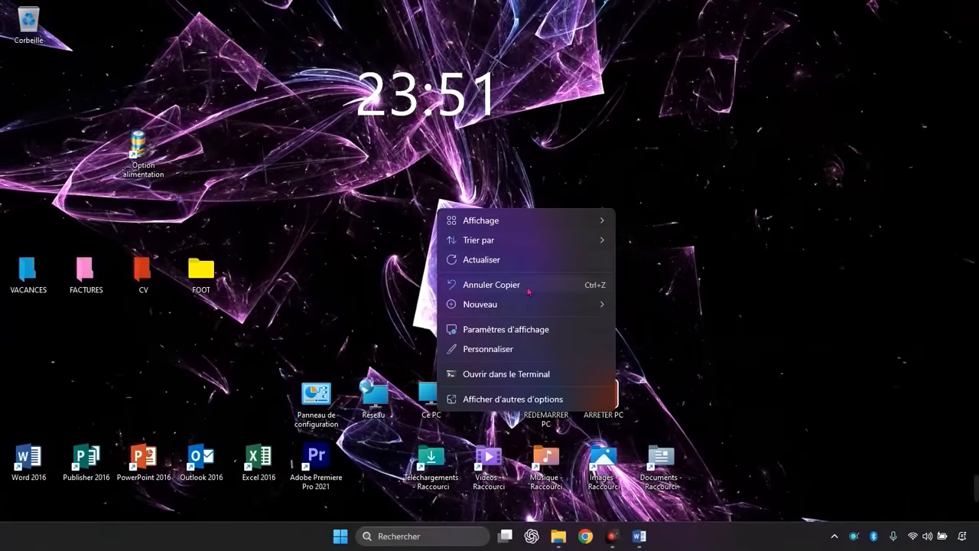
mouse_move(528, 304)
left_click(650, 326)
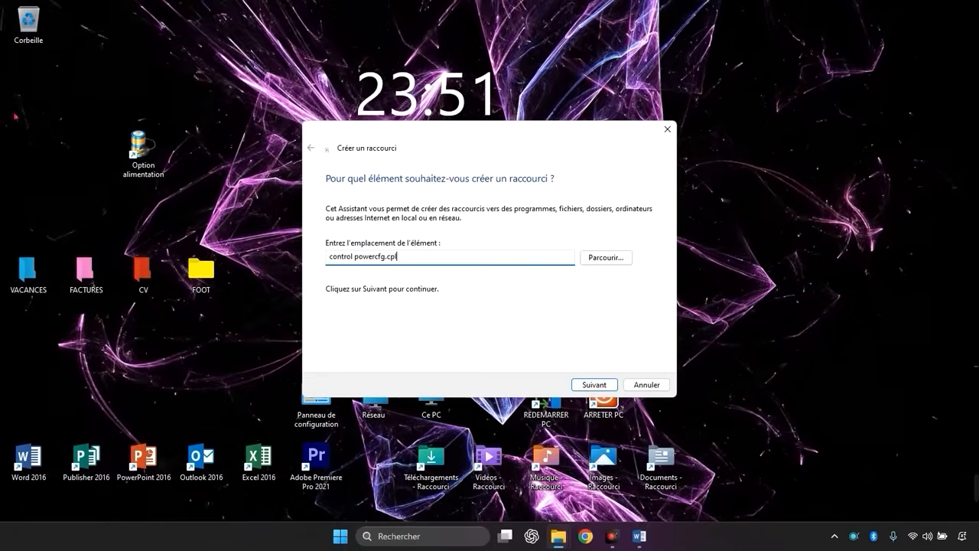
left_click(653, 385)
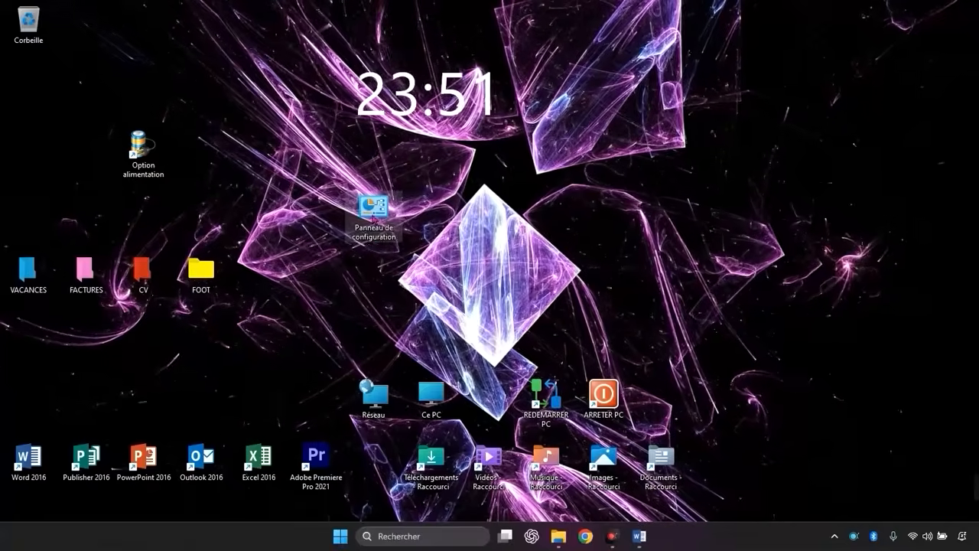
left_click_drag(382, 222, 302, 386)
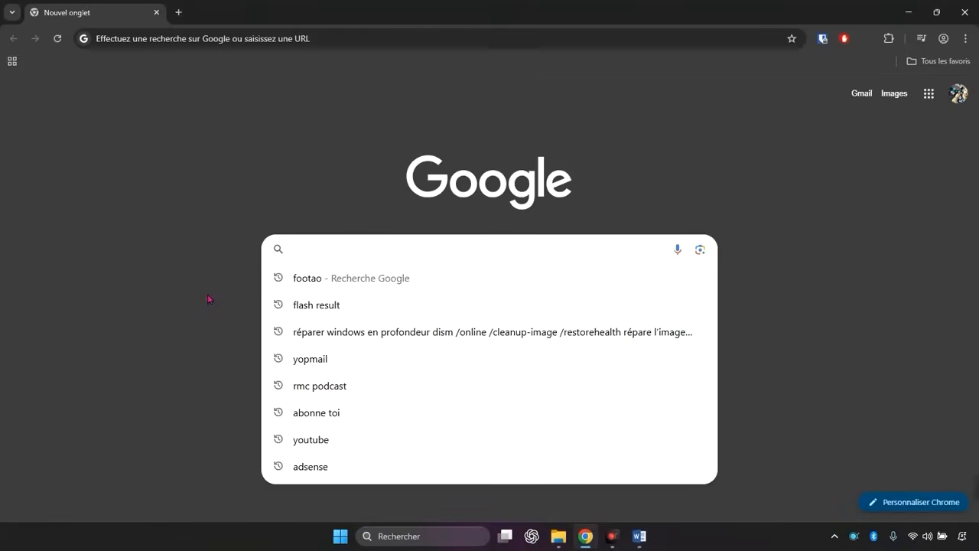
Switch to Chrome and open the iconarchive.com website.
left_click(208, 300)
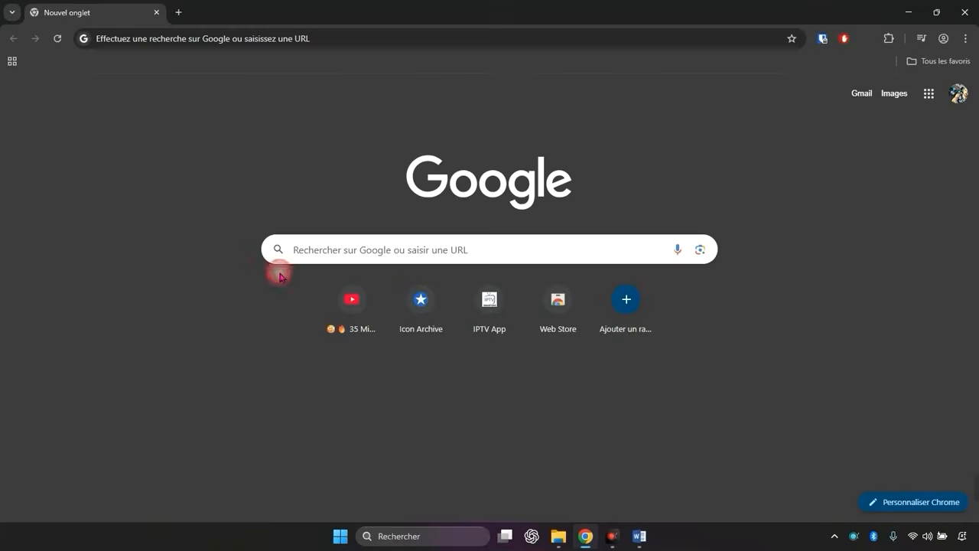
left_click(386, 257)
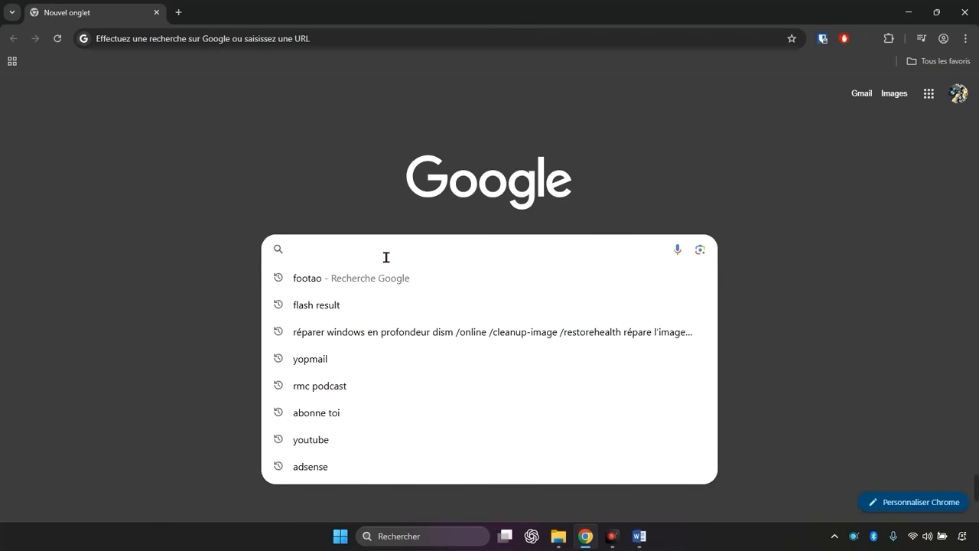
type("iconearch")
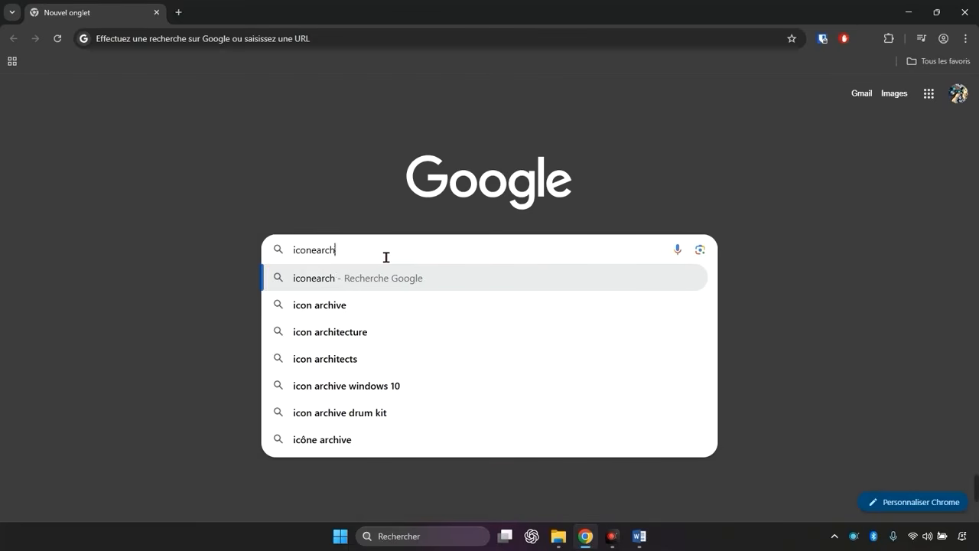
key("BackSpace")
key("BackSpace")
key("BackSpace")
key("BackSpace")
key("BackSpace")
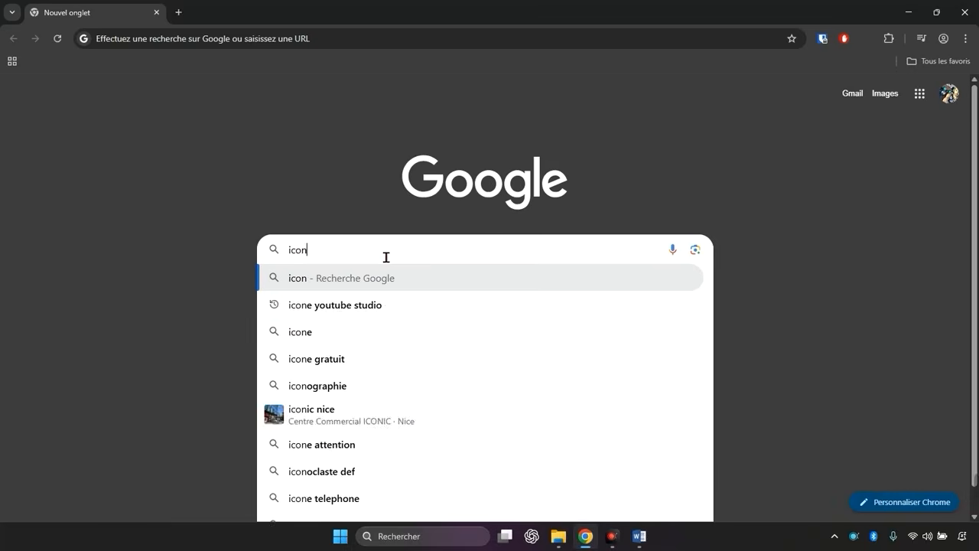
type("archive")
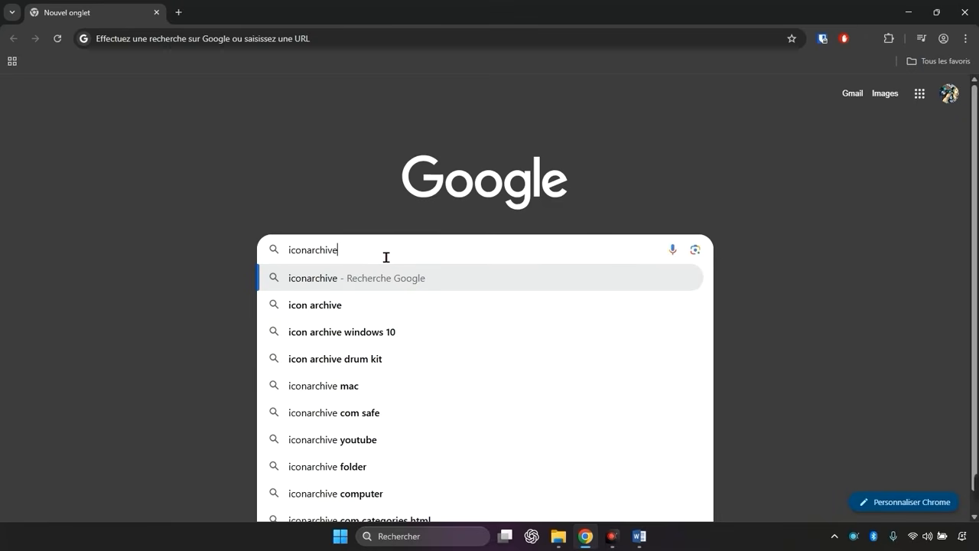
type(".com")
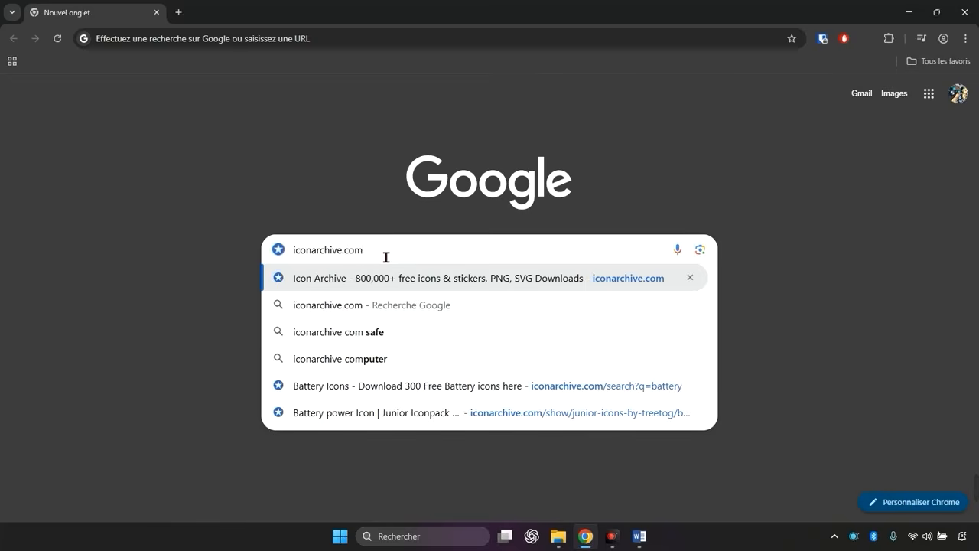
key("Return")
Search the Icon Archive site for "battery" icons.
left_click(404, 177)
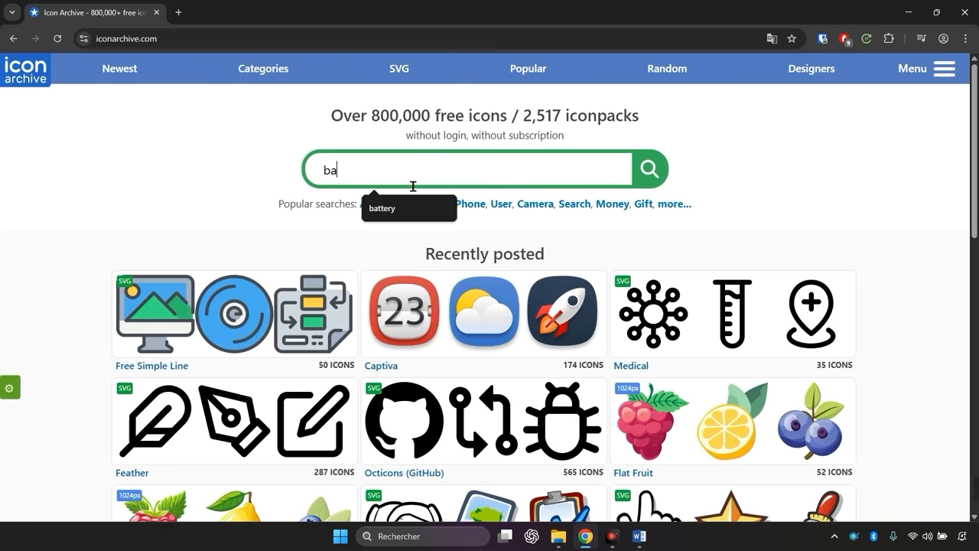
type("battery")
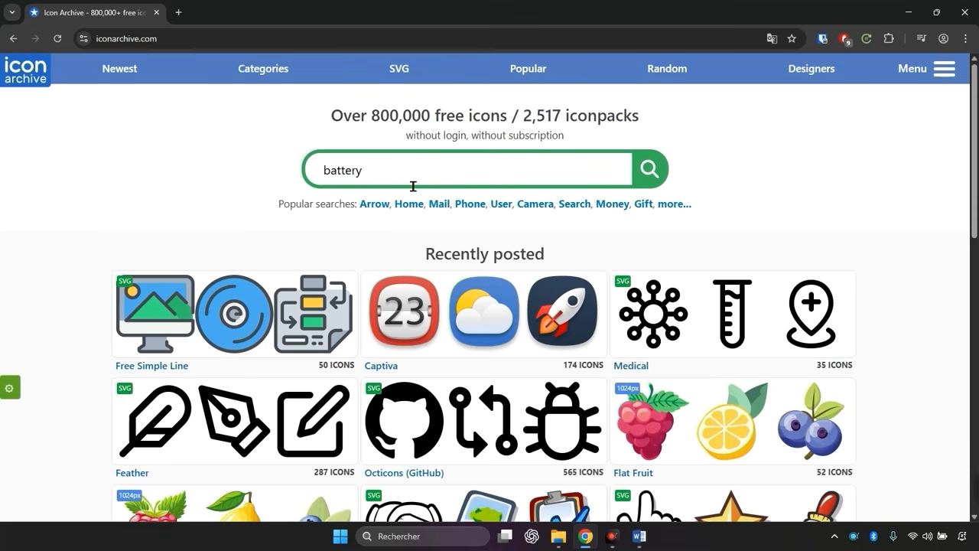
key("Return")
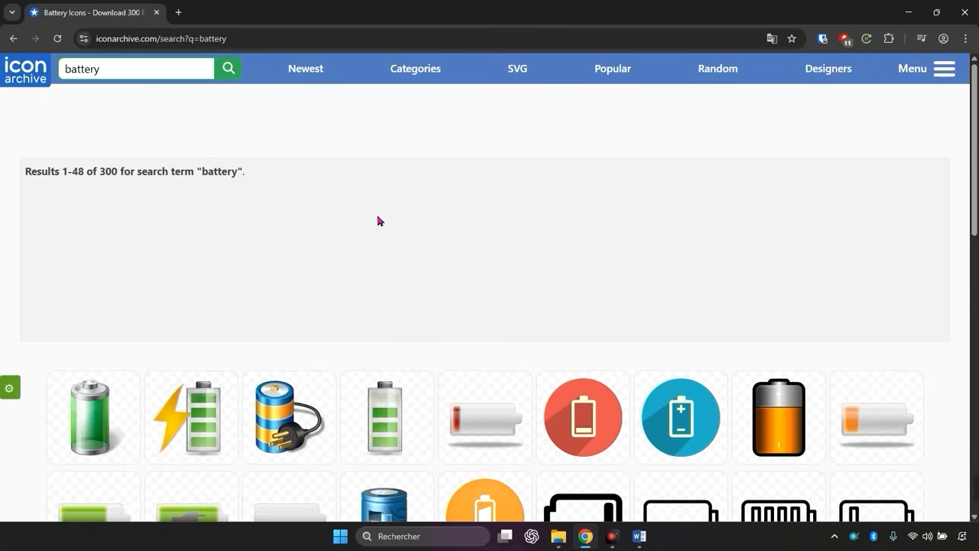
Download the green Battery Power Full icon in Windows ICO format, then close the browser.
scroll(377, 220, "down", 3)
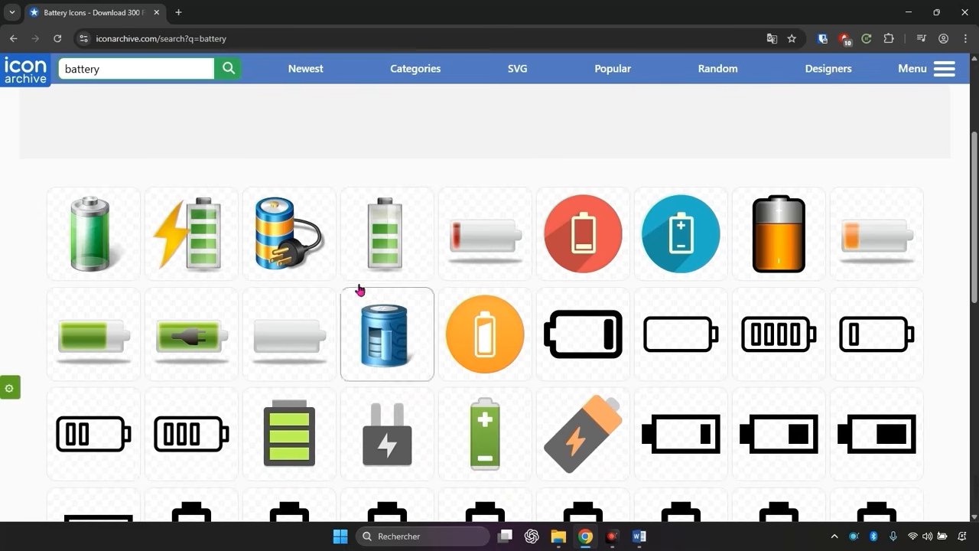
left_click(121, 247)
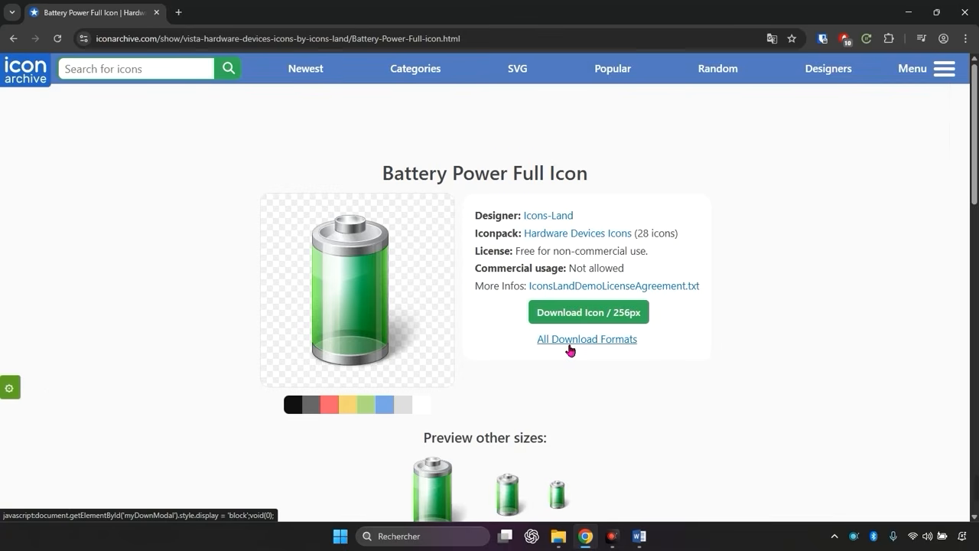
left_click(570, 345)
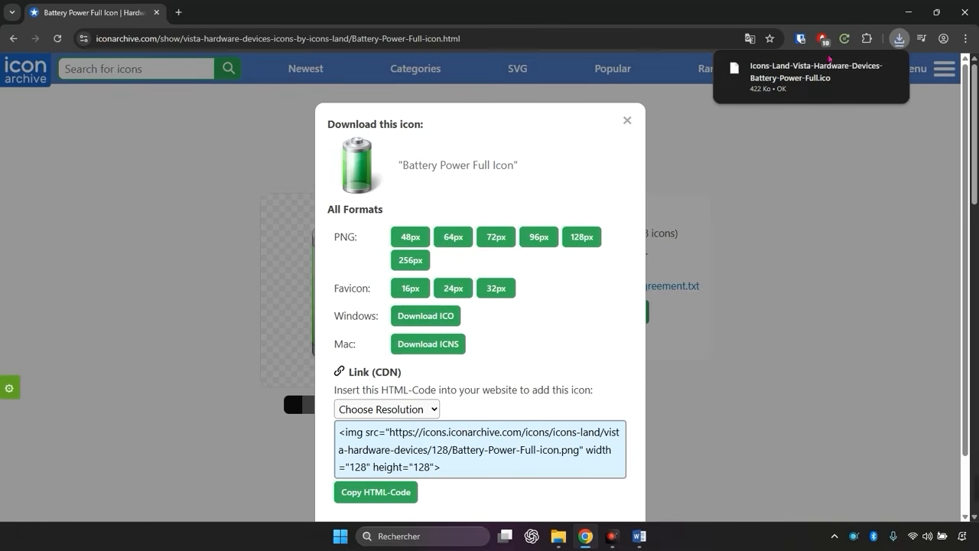
left_click(966, 12)
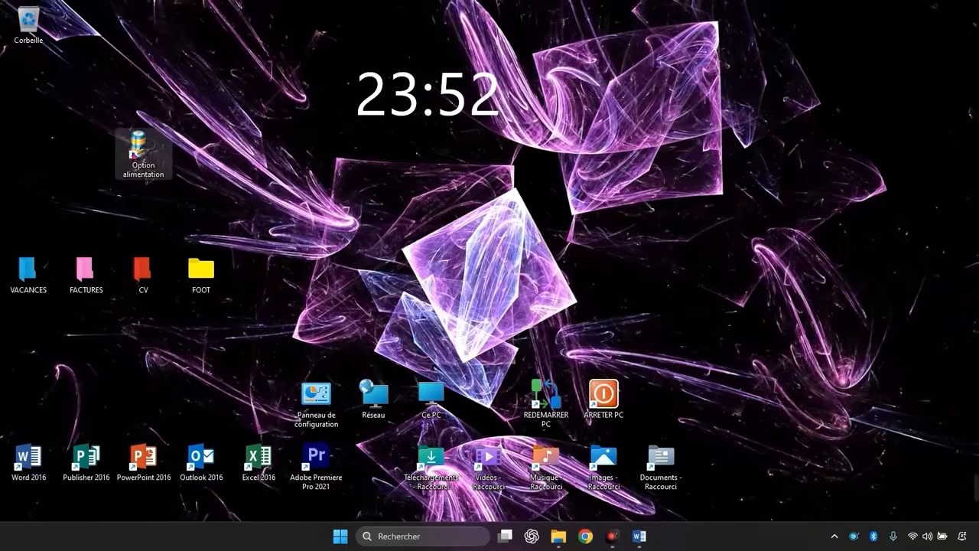
Change the Option alimentation shortcut's icon to the downloaded Battery-Power-Full.ico, apply it, and move the shortcut above and right of the FOOT folder.
right_click(130, 152)
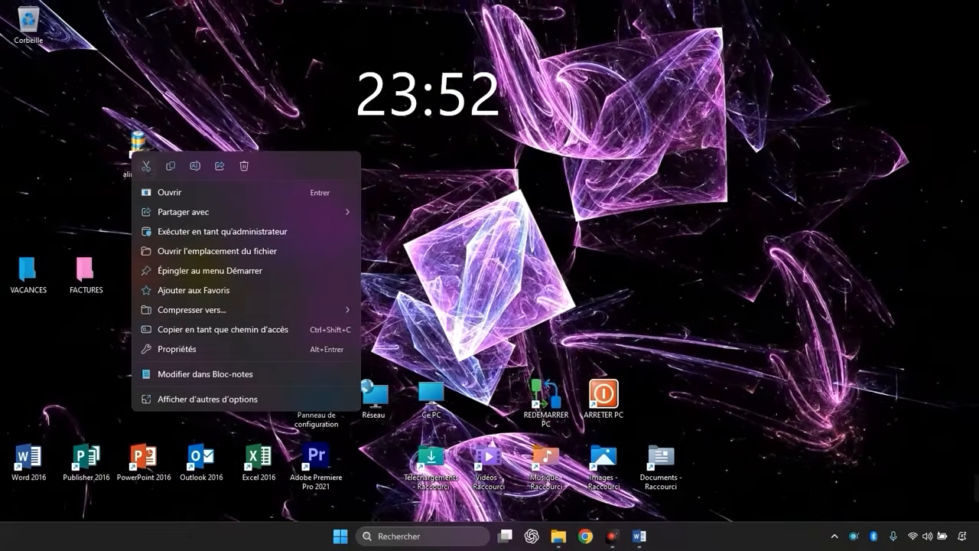
left_click(170, 350)
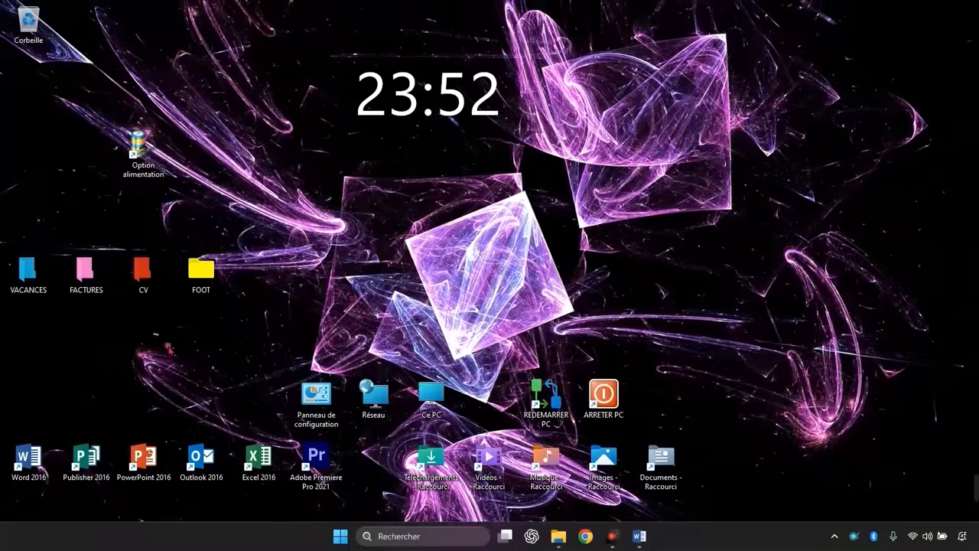
left_click(274, 362)
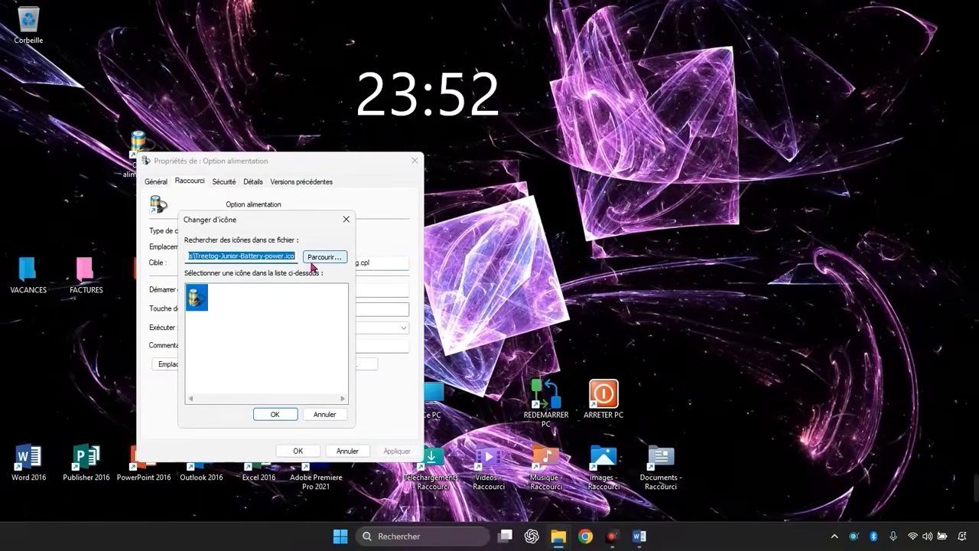
left_click(325, 256)
double_click(322, 322)
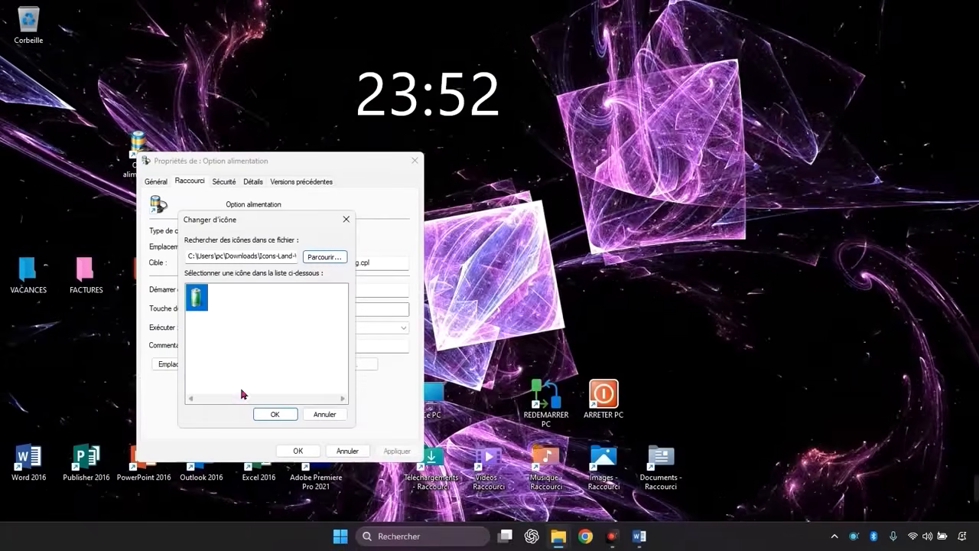
left_click(274, 413)
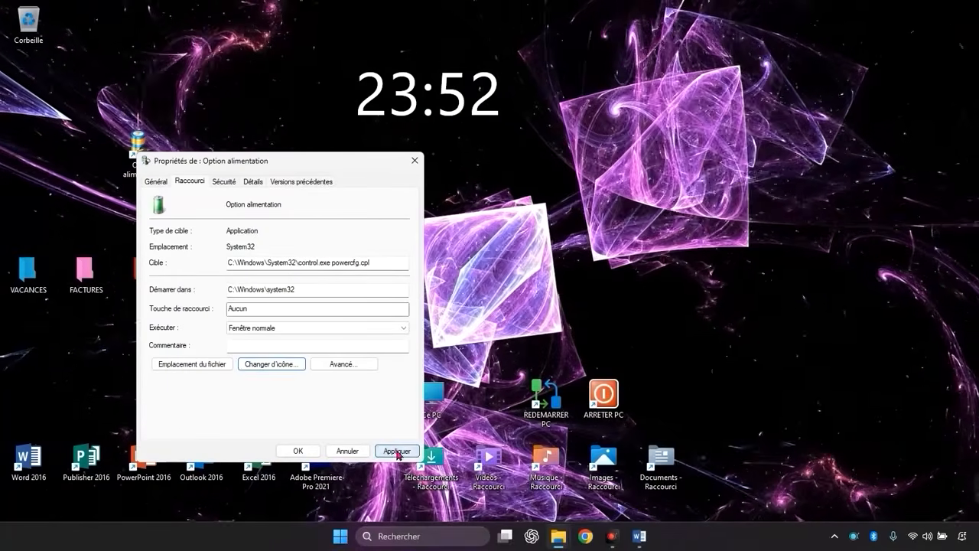
left_click(396, 450)
left_click(298, 451)
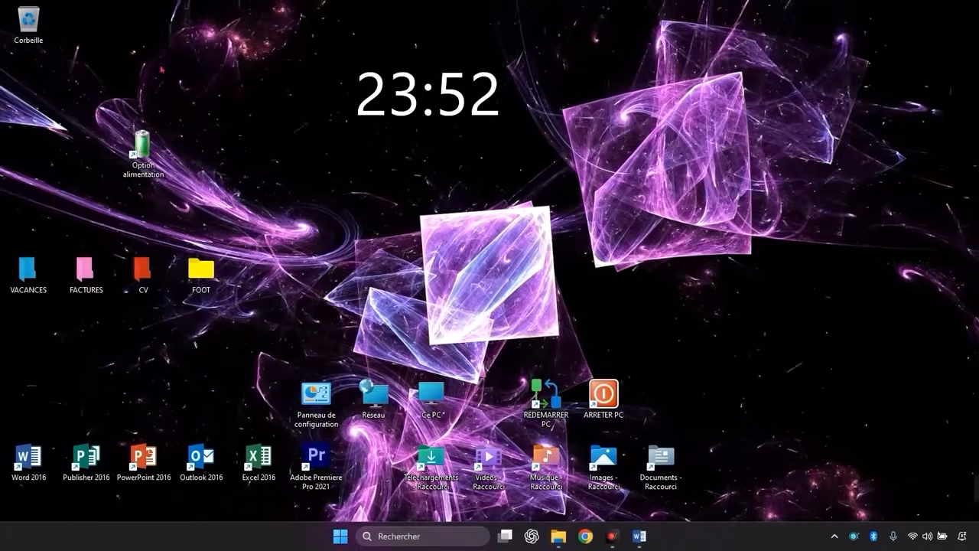
left_click_drag(134, 175, 255, 177)
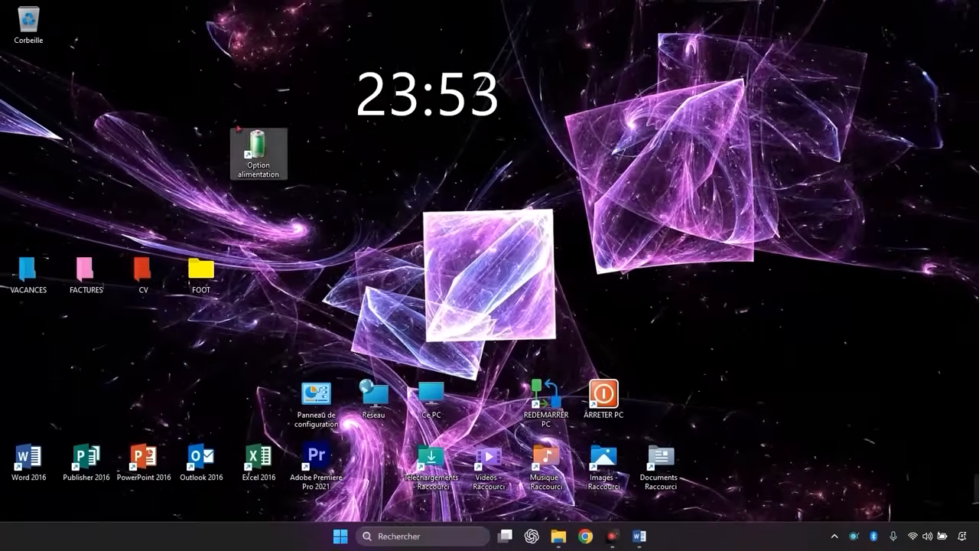